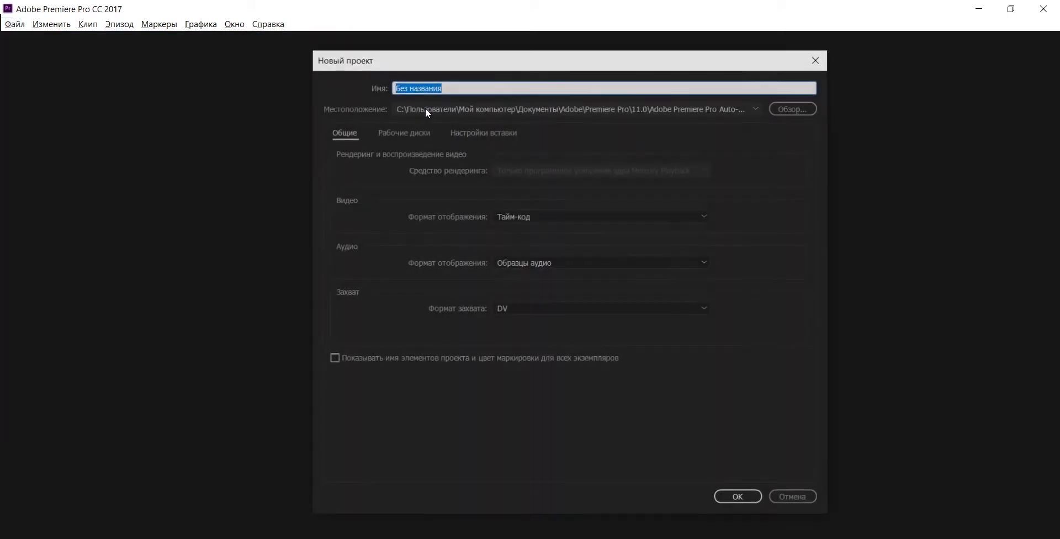
Name the new project with a first name followed by 01 and create it with the default settings
{"action": "type", "text": "Рамазан01"}
{"action": "left_click", "coordinate": [400, 86]}
{"action": "key", "text": "BackSpace"}
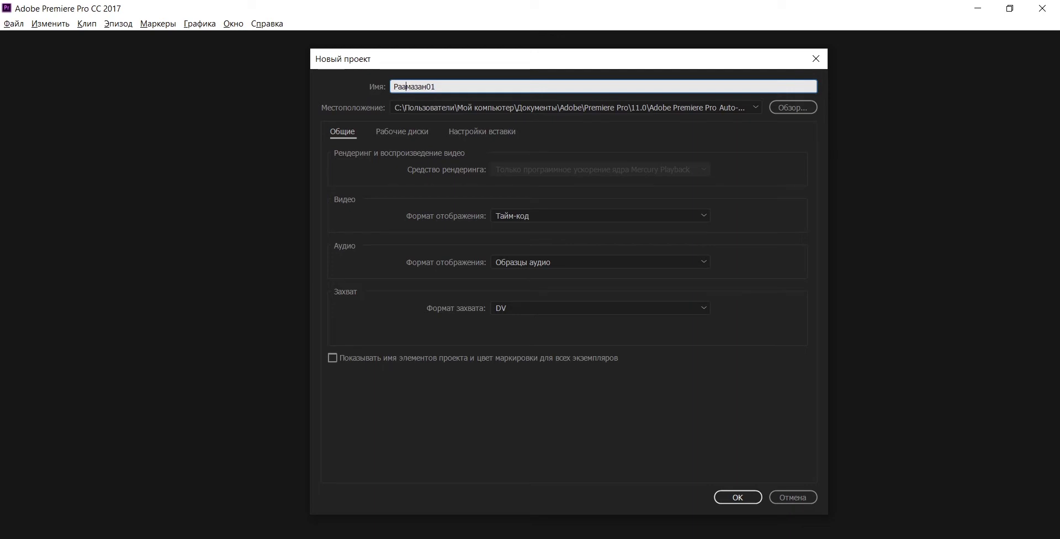
{"action": "key", "text": "Return"}
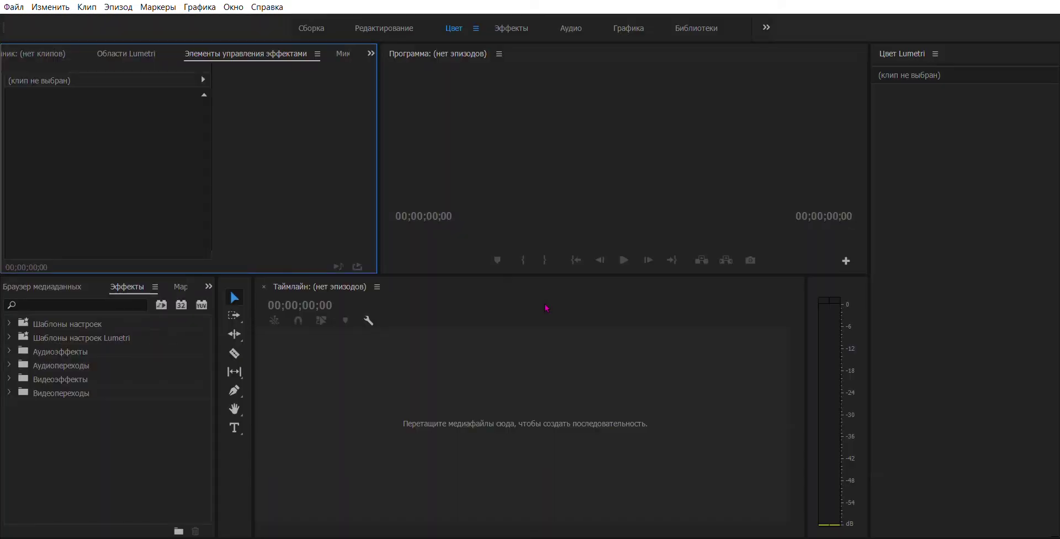
Examine the timeline, the effect controls and the effects library, including its audio effects, video effects and Lumetri presets
{"action": "left_click", "coordinate": [309, 346]}
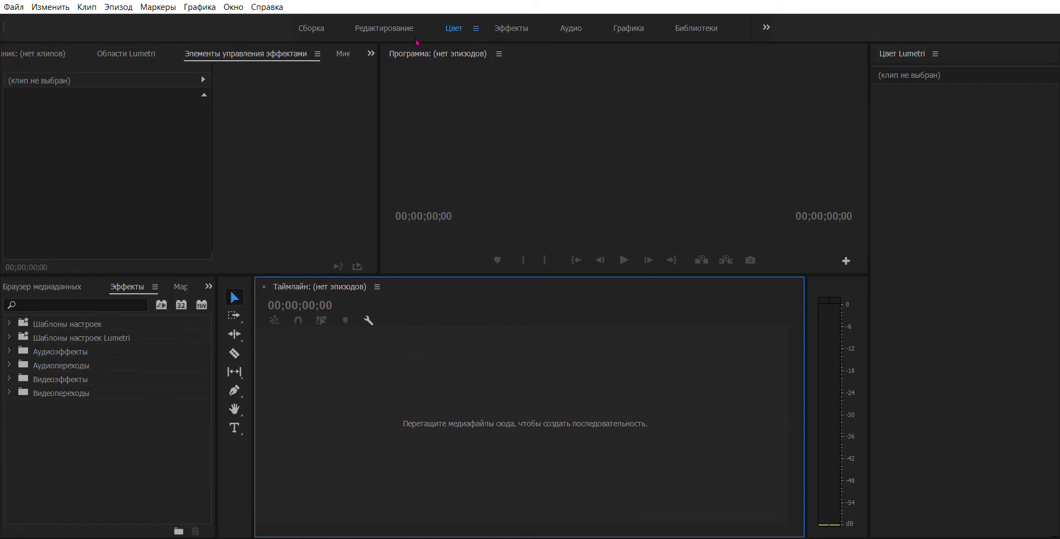
{"action": "left_click", "coordinate": [251, 44]}
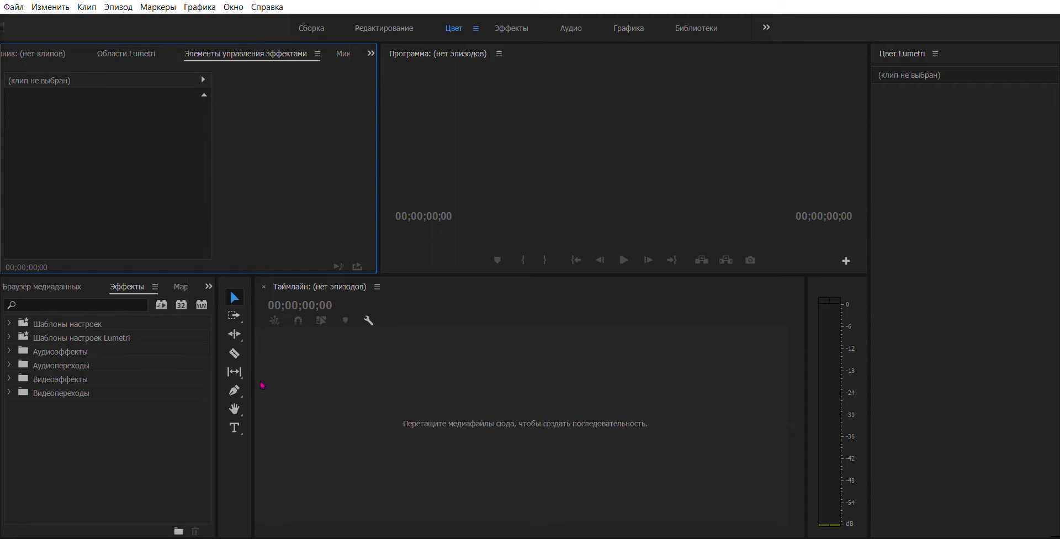
{"action": "left_click", "coordinate": [9, 346]}
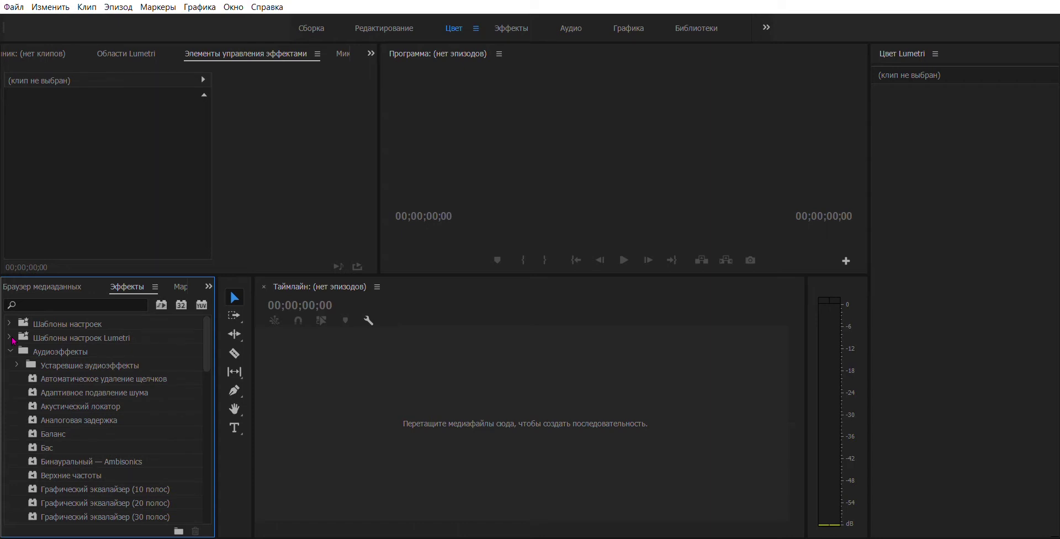
{"action": "left_click", "coordinate": [10, 352]}
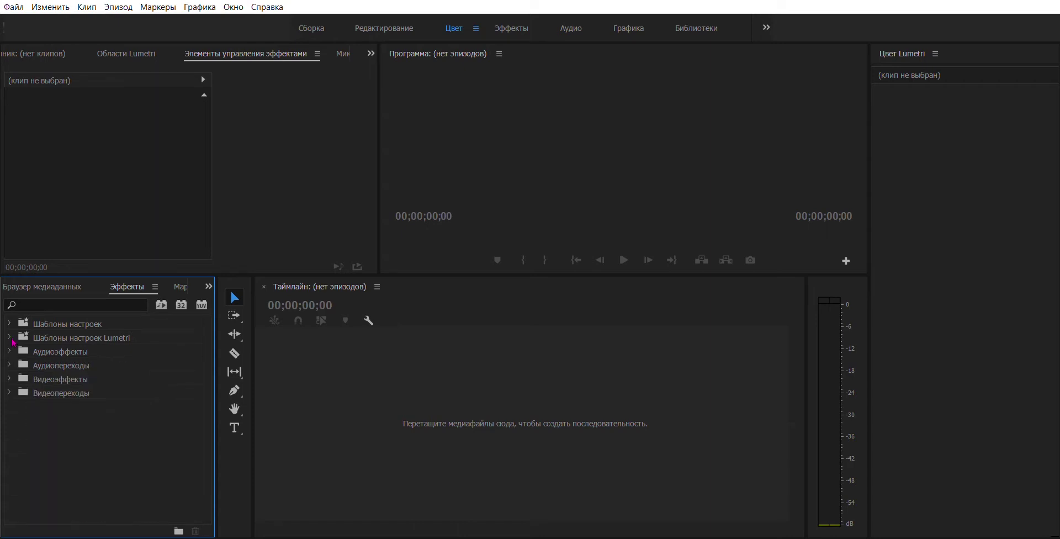
{"action": "left_click", "coordinate": [10, 379]}
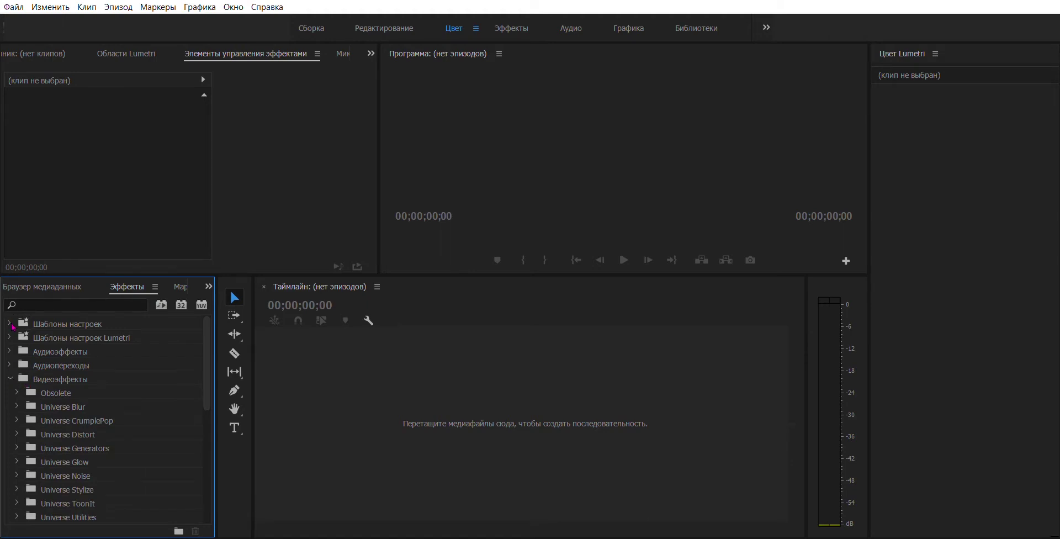
{"action": "left_click", "coordinate": [9, 338]}
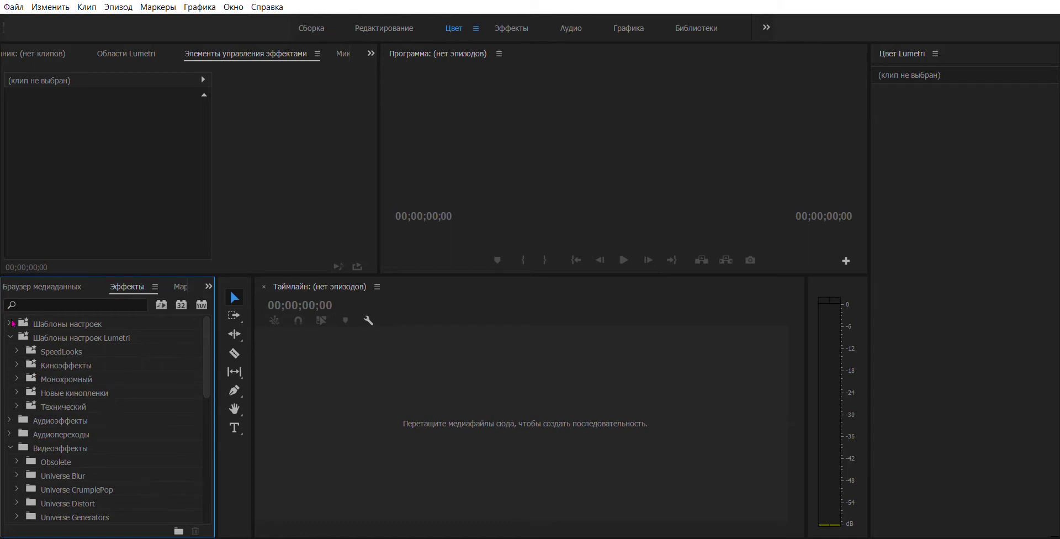
{"action": "left_click", "coordinate": [10, 337]}
{"action": "left_click", "coordinate": [9, 379]}
{"action": "left_click", "coordinate": [10, 393]}
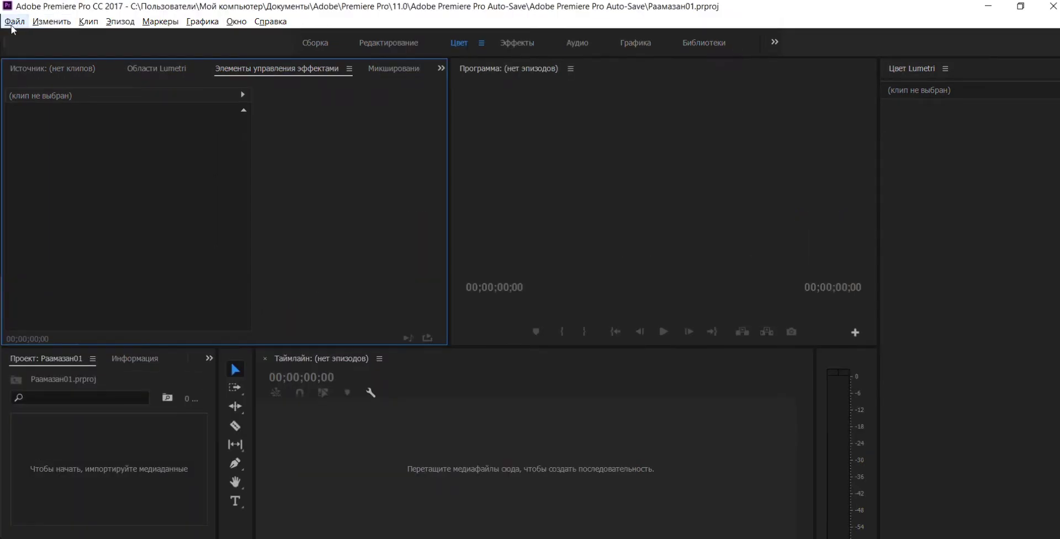
Start a new sequence based on the Digital SLR preset DSLR 1080p 25
{"action": "left_click", "coordinate": [14, 21]}
{"action": "mouse_move", "coordinate": [25, 39]}
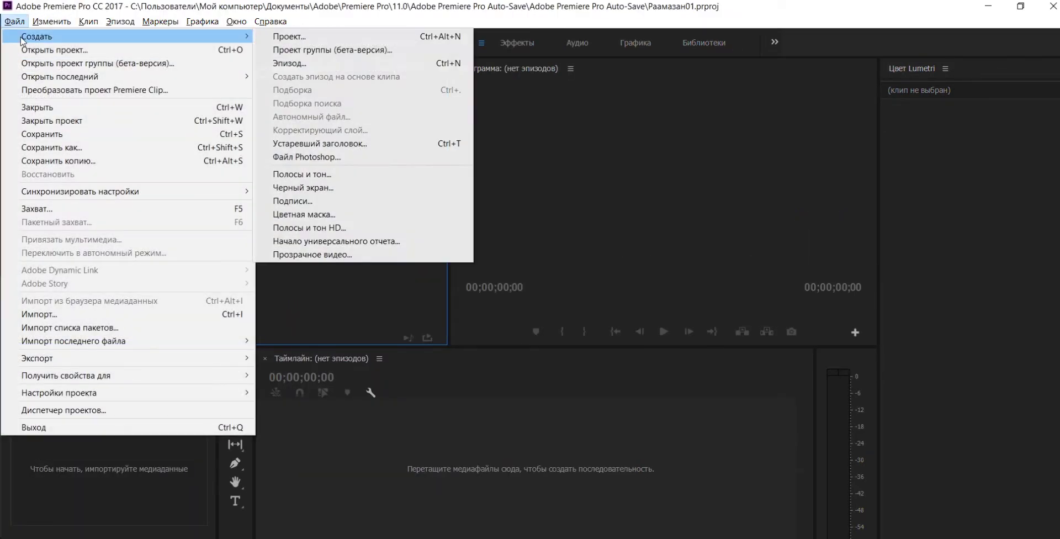
{"action": "left_click", "coordinate": [289, 63]}
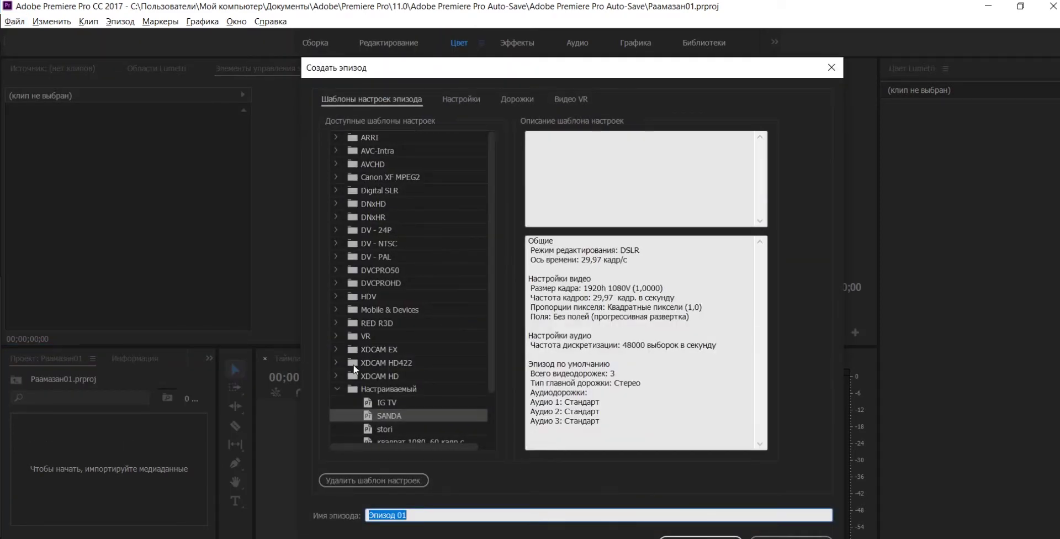
{"action": "left_click", "coordinate": [337, 190]}
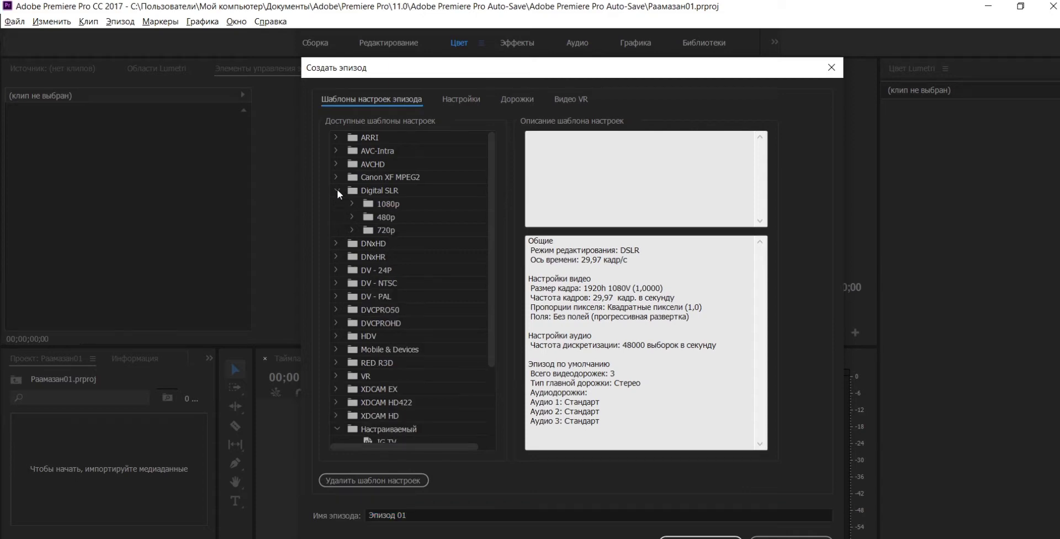
{"action": "left_click", "coordinate": [350, 204]}
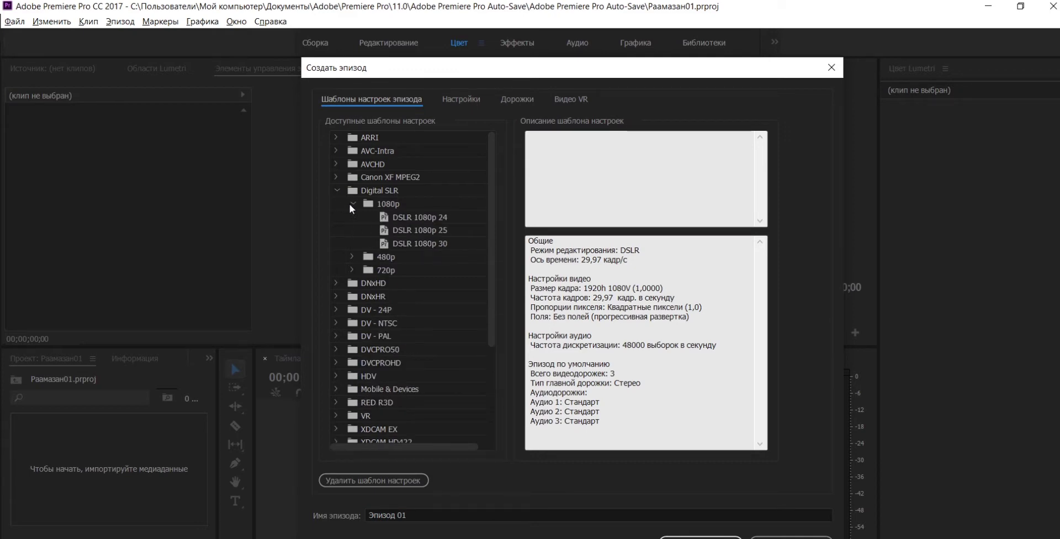
{"action": "left_click", "coordinate": [421, 230]}
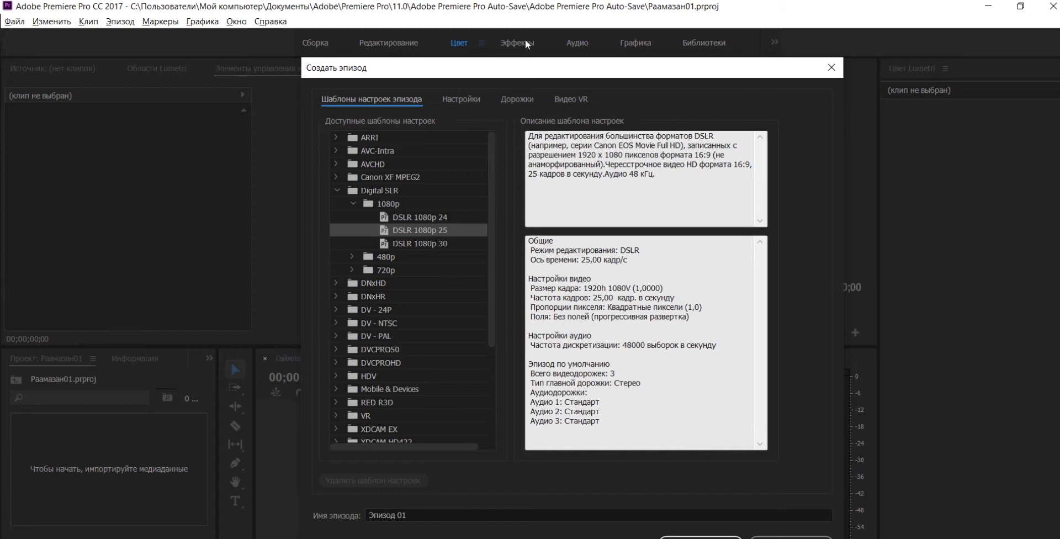
Set the new sequence's frame size to 1920 horizontal by 1080 vertical in its settings
{"action": "left_click", "coordinate": [461, 98]}
{"action": "left_click", "coordinate": [537, 143]}
{"action": "left_click", "coordinate": [535, 143]}
{"action": "left_click", "coordinate": [523, 179]}
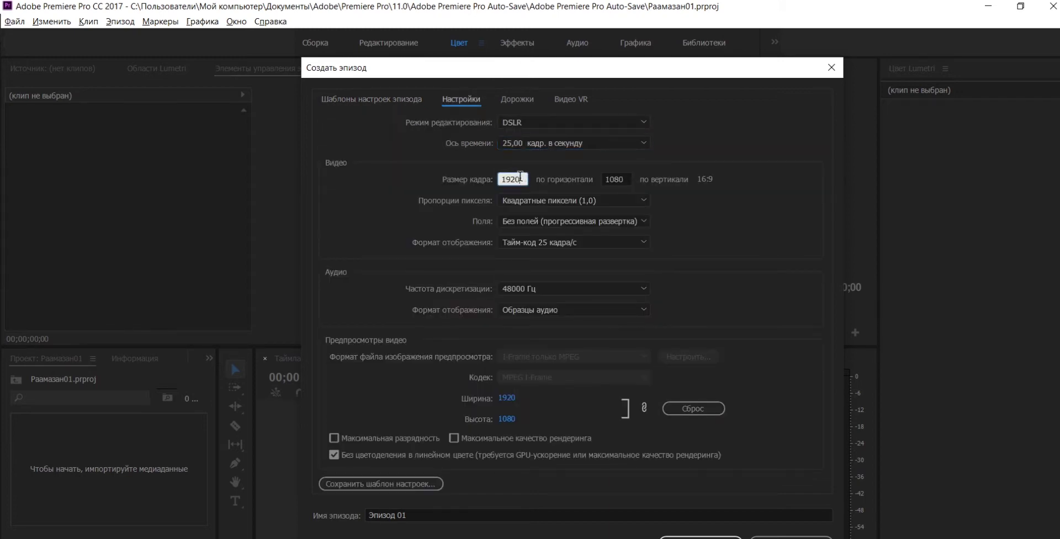
{"action": "type", "text": "1920"}
{"action": "key", "text": "Tab"}
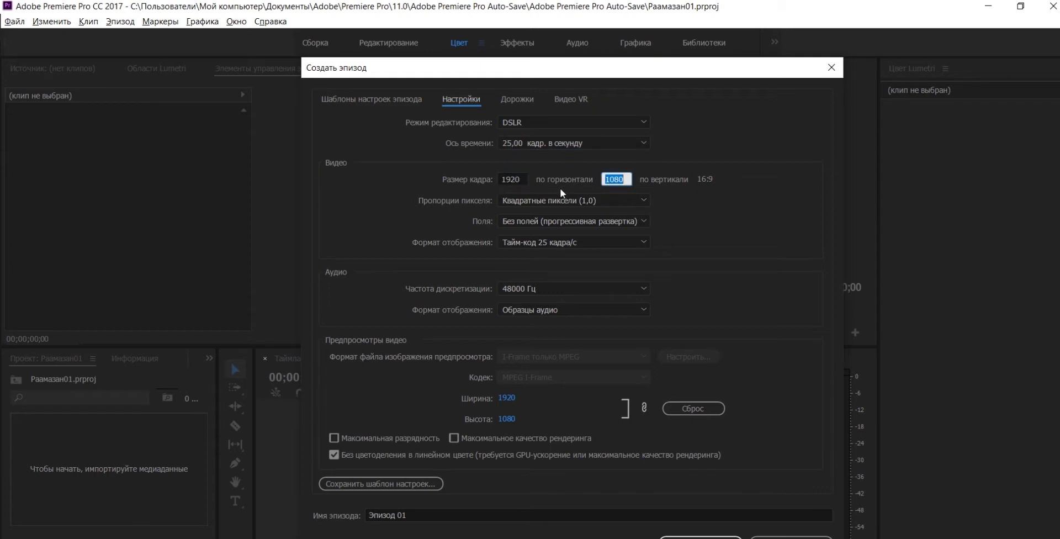
{"action": "type", "text": "1080"}
Switch the sequence timebase to 29.97 frames per second and back to 25.00
{"action": "left_click", "coordinate": [635, 142]}
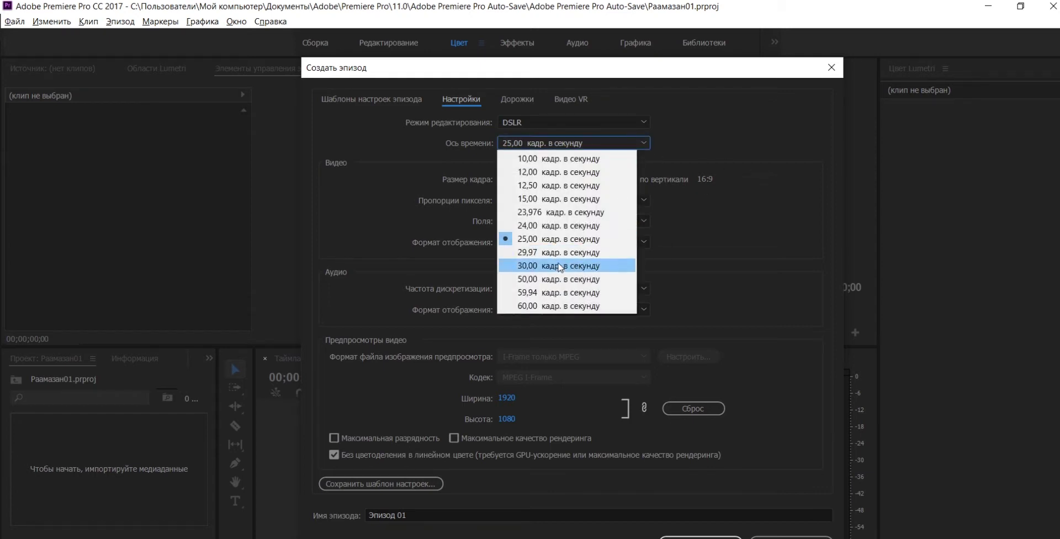
{"action": "left_click", "coordinate": [559, 252]}
{"action": "left_click", "coordinate": [615, 145]}
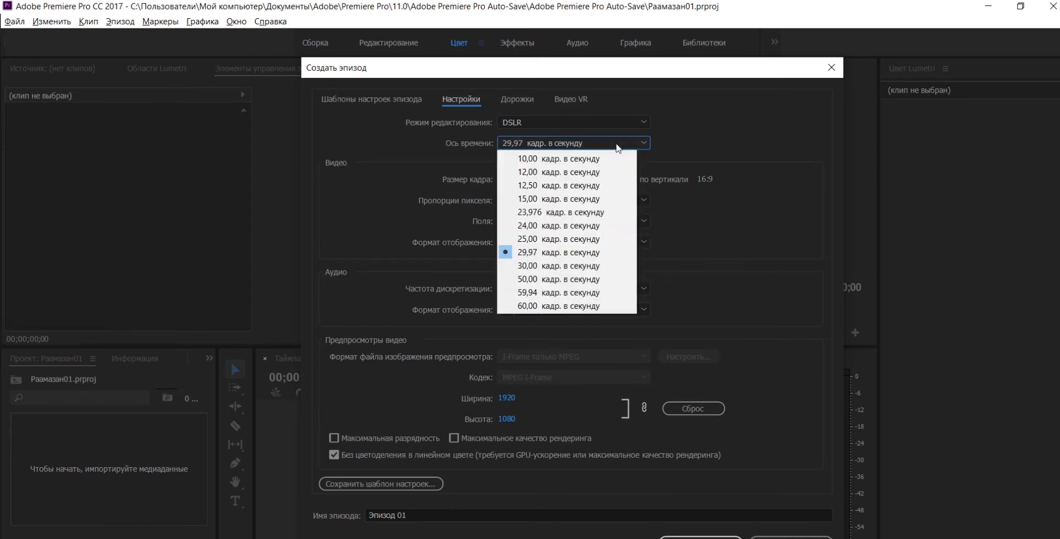
{"action": "left_click", "coordinate": [569, 239]}
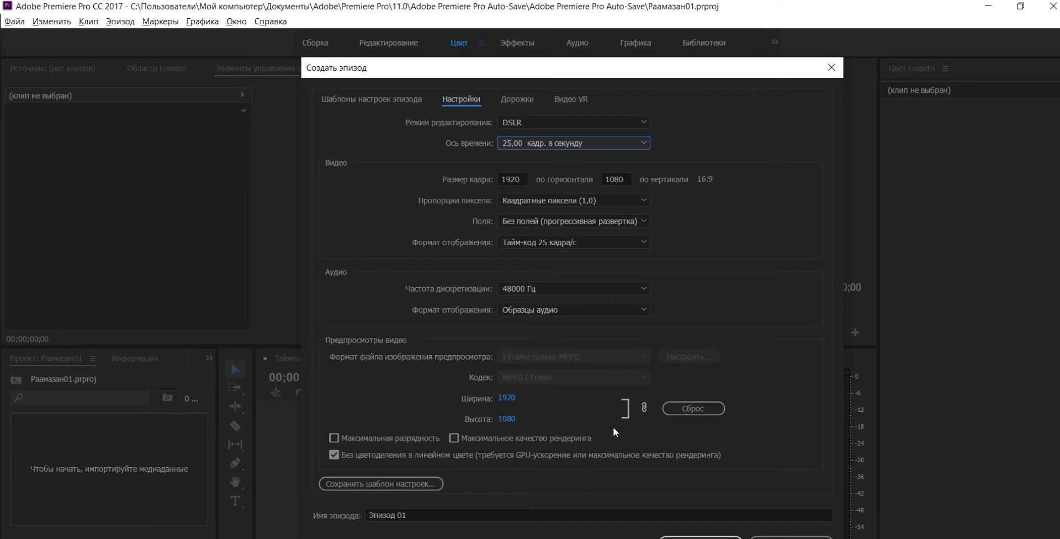
Name the sequence "Реклама" and create it
{"action": "left_click", "coordinate": [464, 512]}
{"action": "type", "text": "Реклама"}
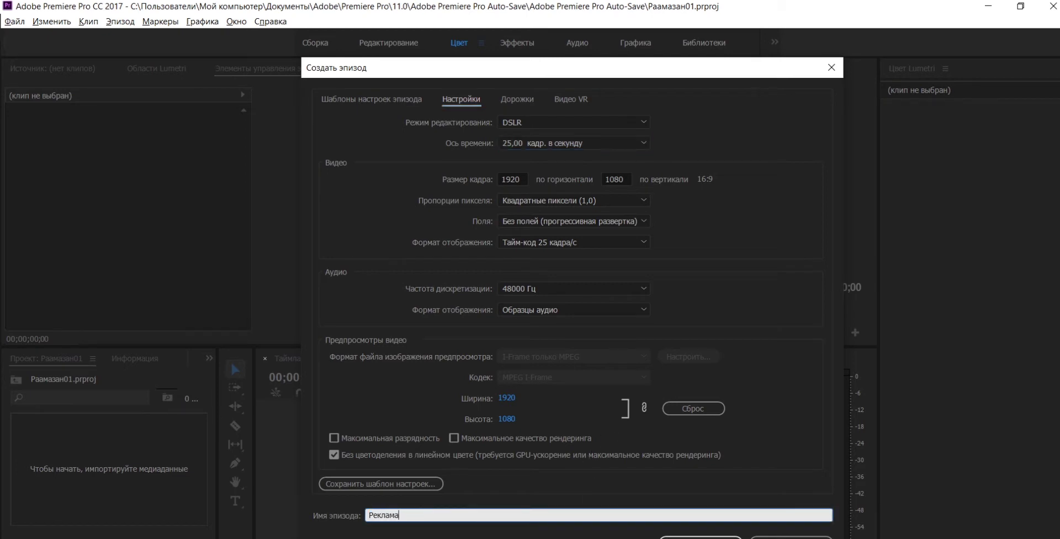
{"action": "key", "text": "Return"}
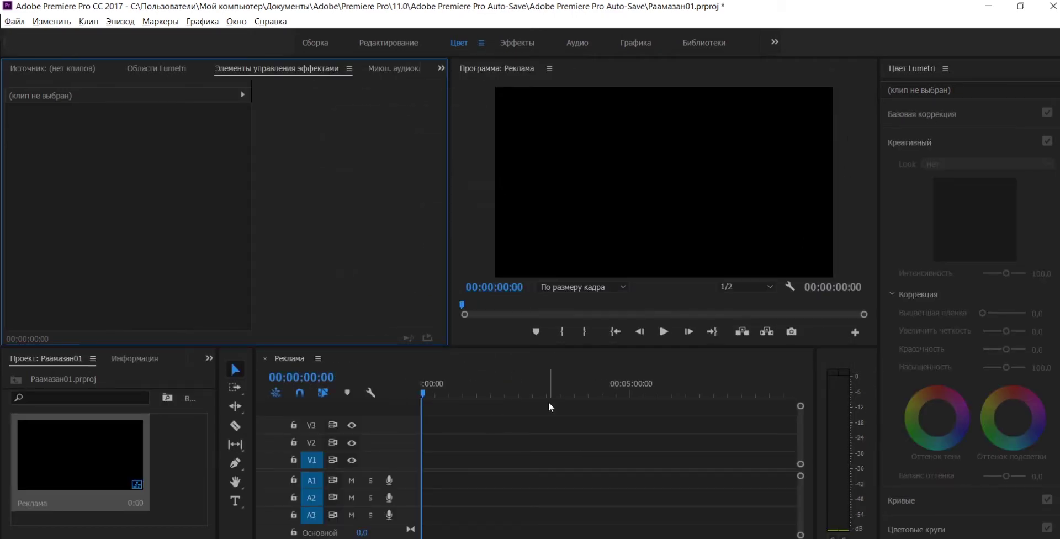
Start a second sequence in the project based on the Digital SLR preset DSLR 1080p 30
{"action": "left_click", "coordinate": [16, 22]}
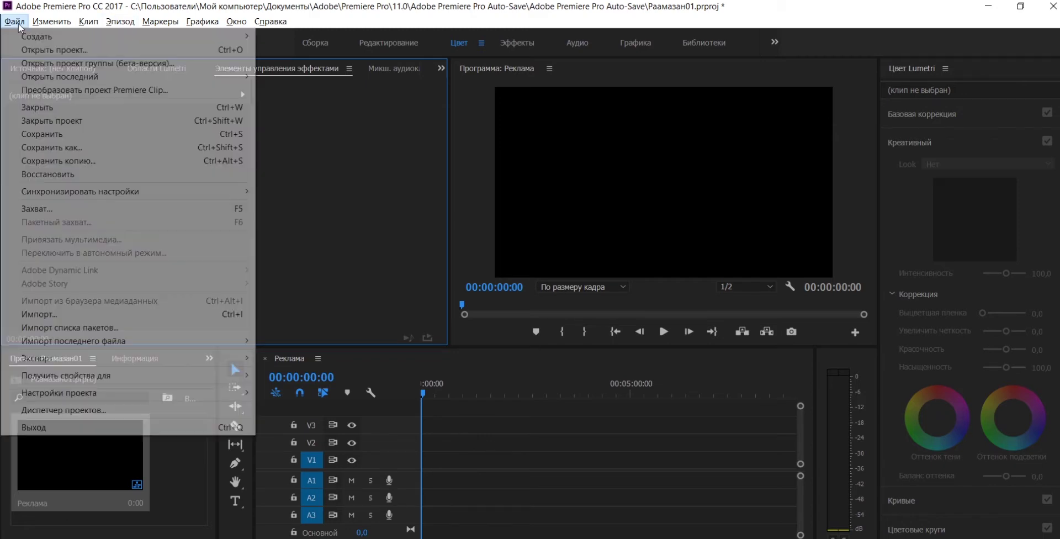
{"action": "mouse_move", "coordinate": [32, 36]}
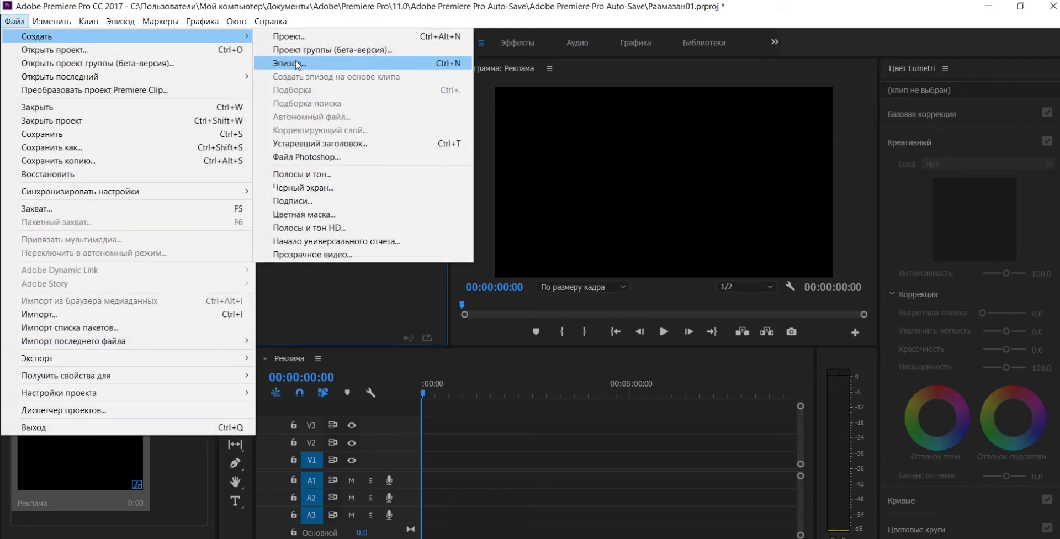
{"action": "left_click", "coordinate": [297, 65]}
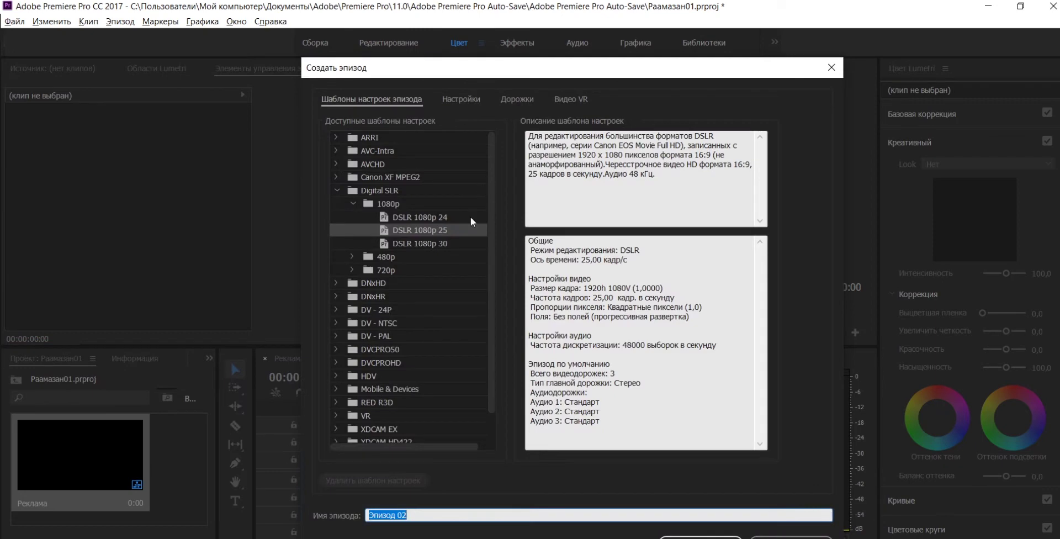
{"action": "left_click", "coordinate": [426, 232]}
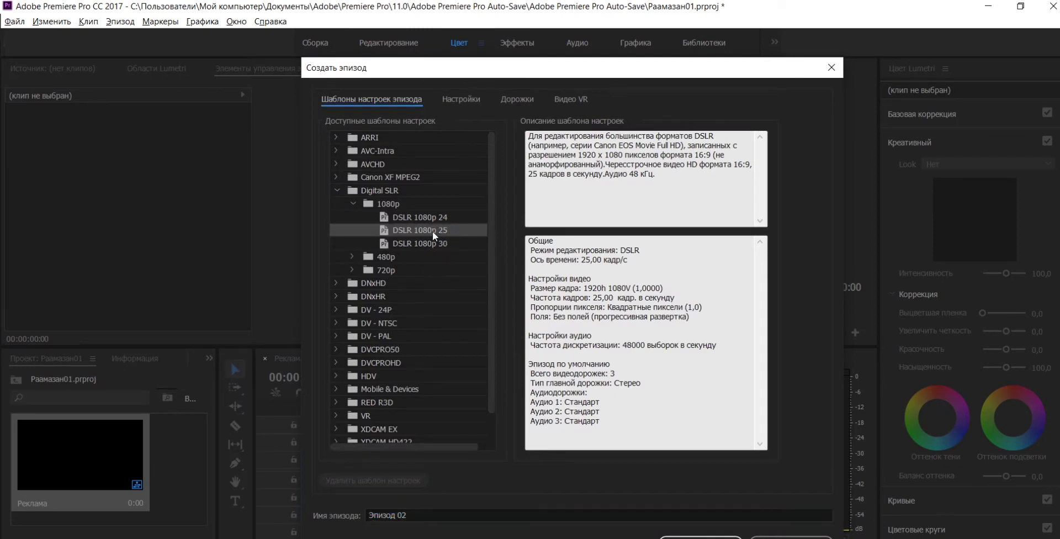
{"action": "left_click", "coordinate": [431, 238]}
Set the second sequence's frame size to a vertical format of 1080 horizontal by 1920 vertical
{"action": "left_click", "coordinate": [464, 99]}
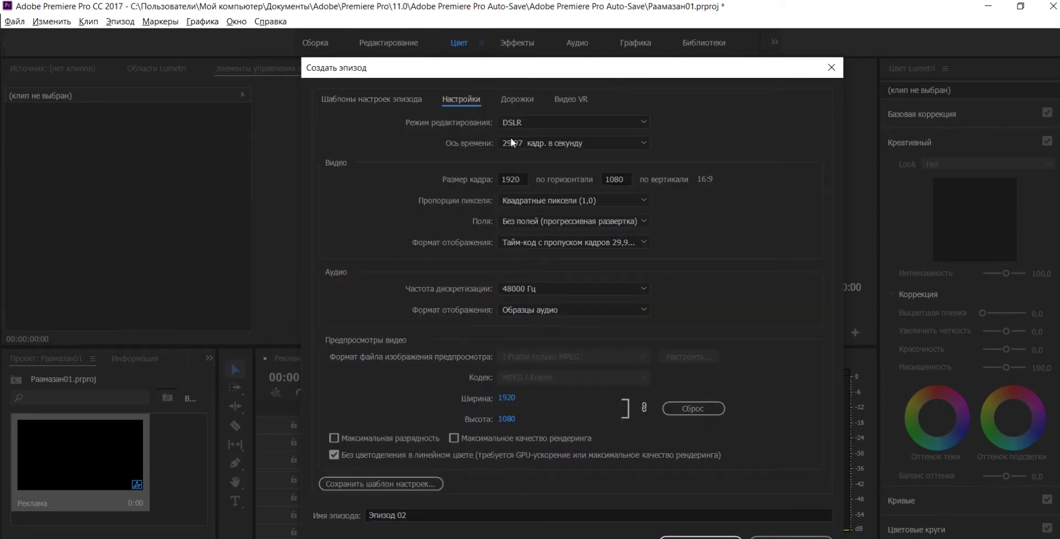
{"action": "left_click", "coordinate": [524, 176]}
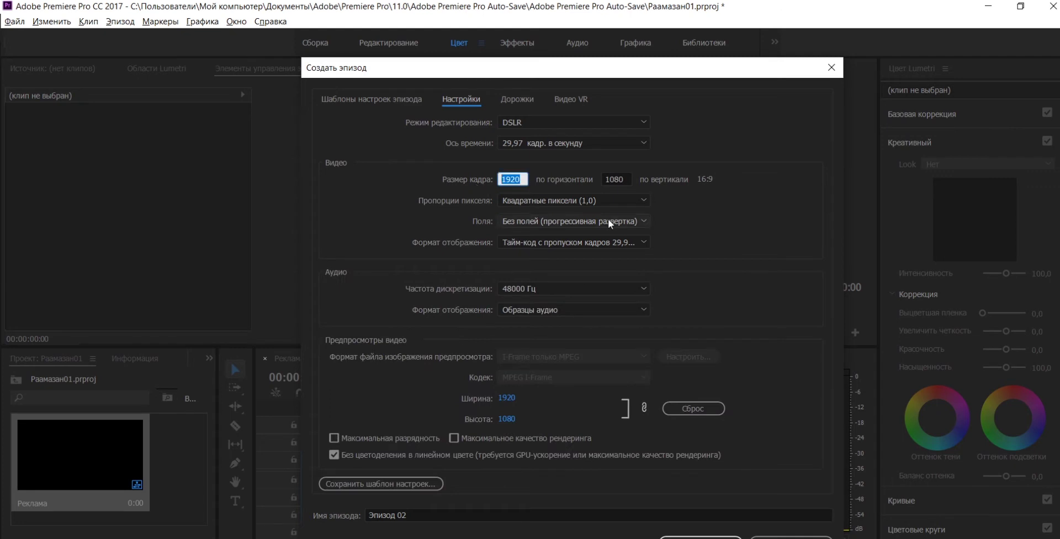
{"action": "type", "text": "1080"}
{"action": "key", "text": "Tab"}
{"action": "type", "text": "1920"}
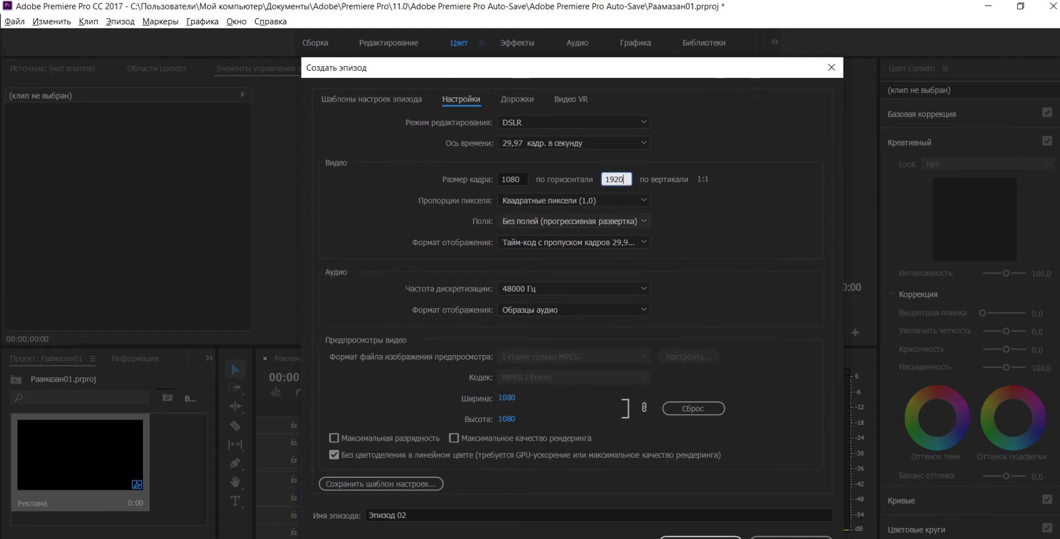
{"action": "left_click", "coordinate": [757, 197]}
Choose the 29.97 frames per second timebase, name the sequence "Сторис" and create it
{"action": "left_click", "coordinate": [625, 144]}
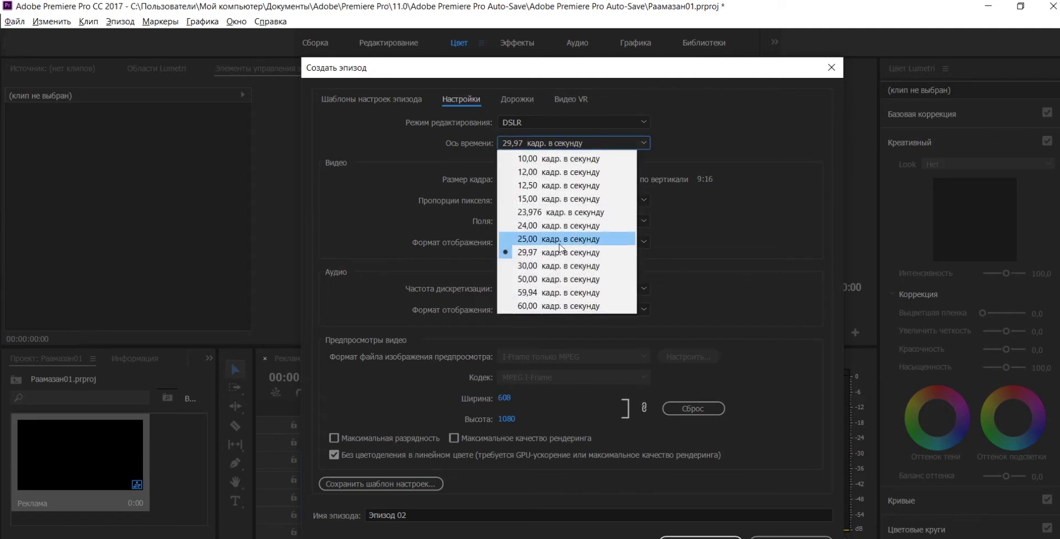
{"action": "left_click", "coordinate": [545, 257]}
{"action": "left_click", "coordinate": [428, 512]}
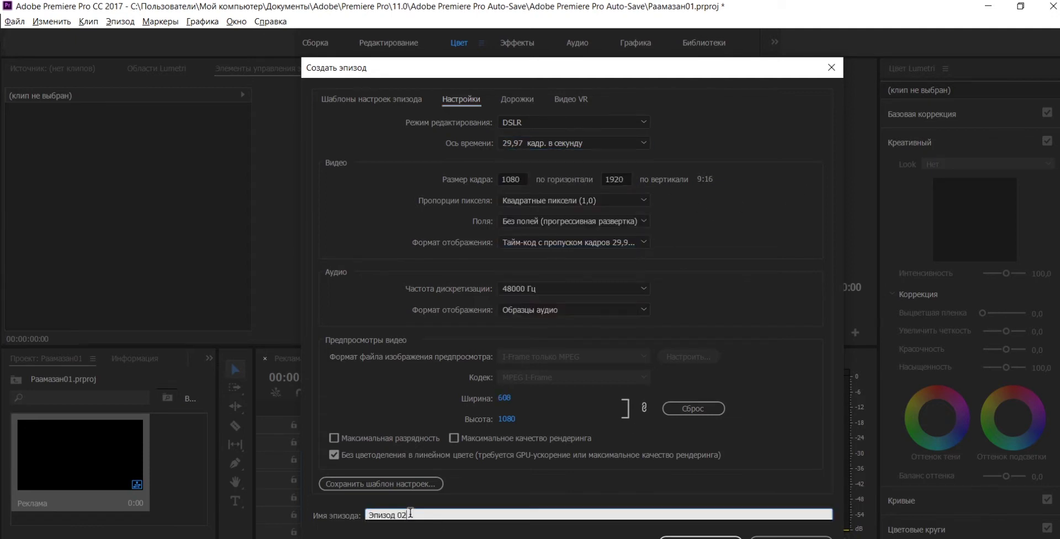
{"action": "type", "text": "Сторис"}
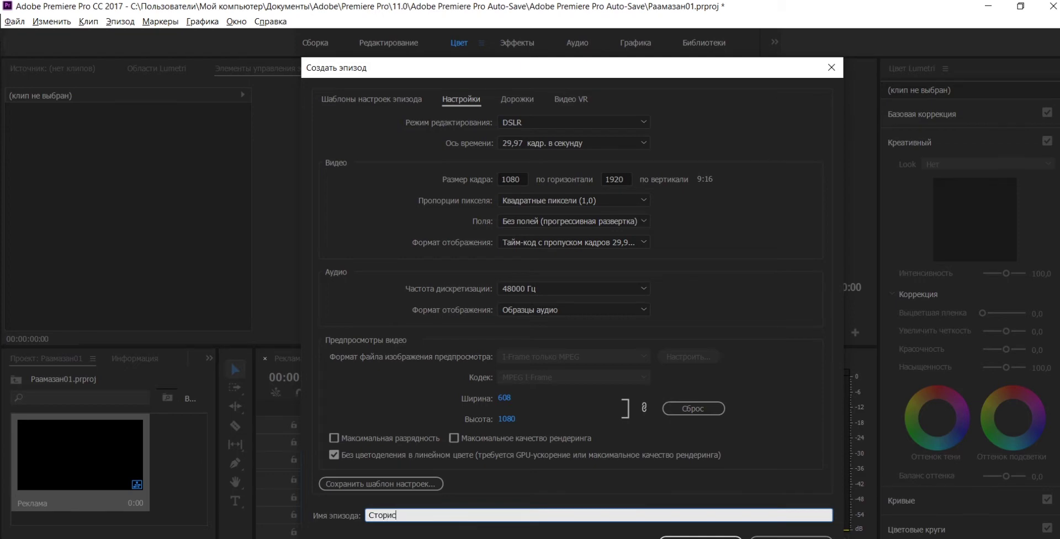
{"action": "key", "text": "Return"}
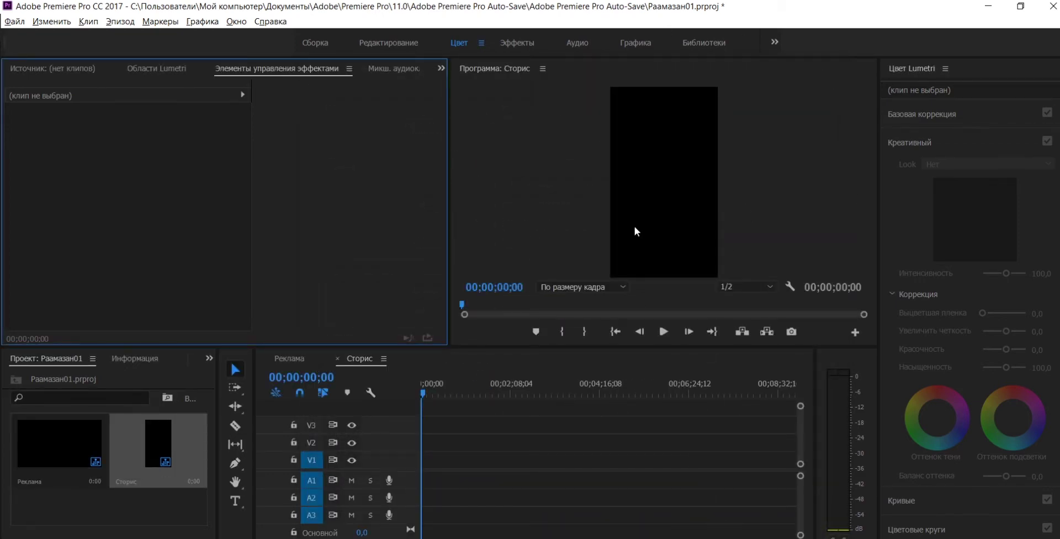
Compare the frame formats of the "Реклама" and "Сторис" sequences by switching between them, ending on "Реклама"
{"action": "left_click", "coordinate": [293, 359]}
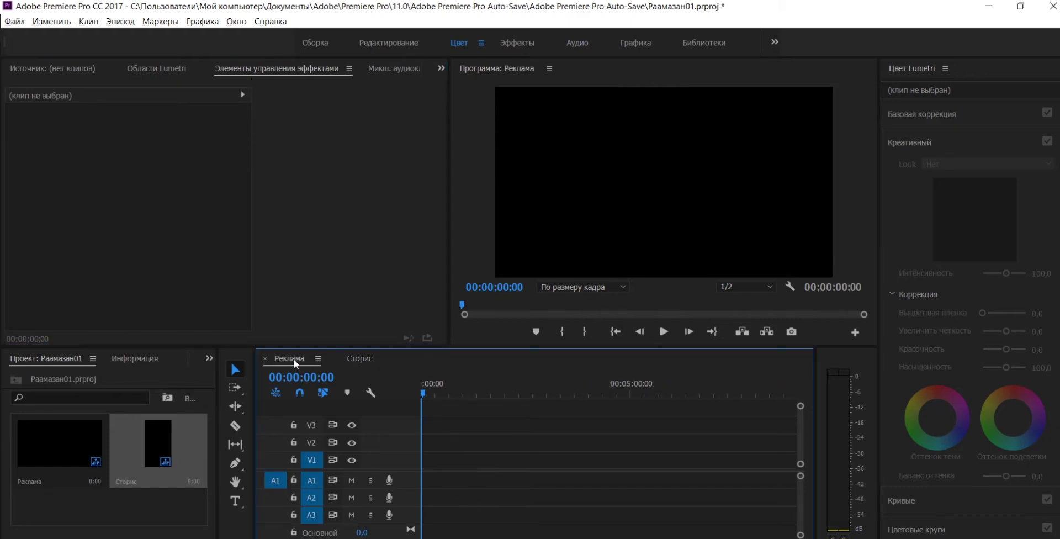
{"action": "left_click", "coordinate": [361, 358]}
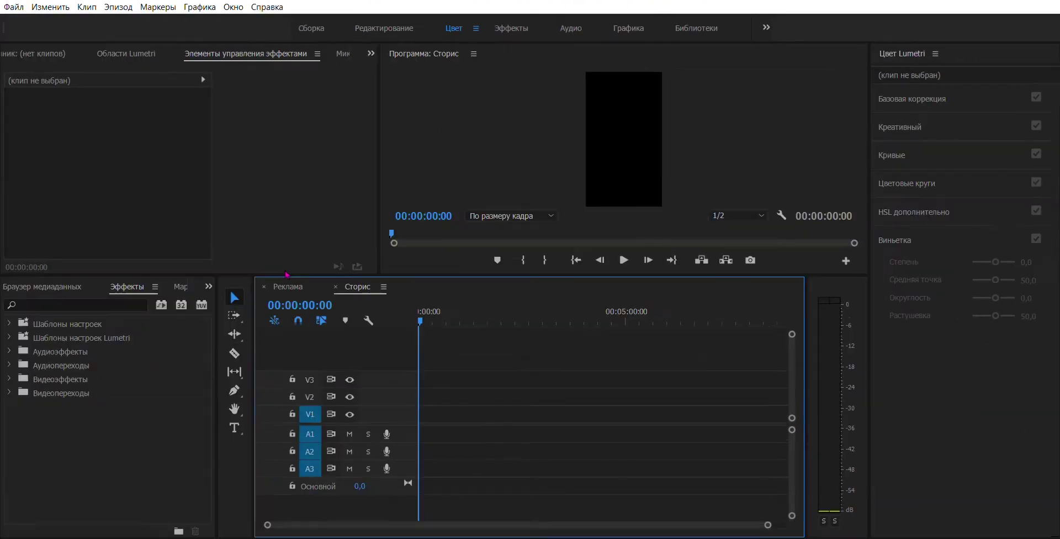
{"action": "left_click", "coordinate": [288, 287]}
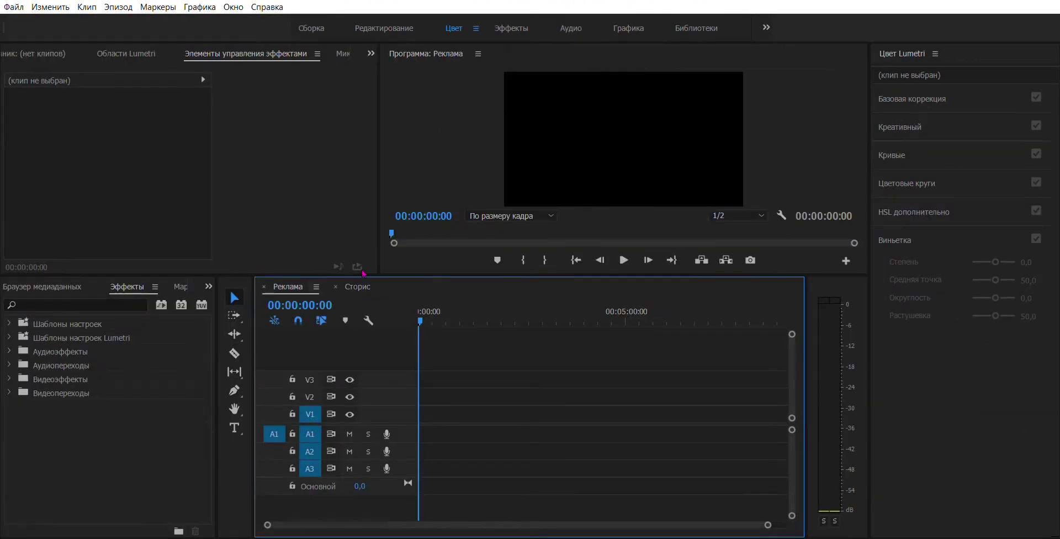
Bring up the project's contents and compare the "Реклама" and "Сторис" sequences, ending on "Реклама"
{"action": "left_click_drag", "start_coordinate": [768, 525], "coordinate": [451, 524]}
{"action": "left_click", "coordinate": [358, 287]}
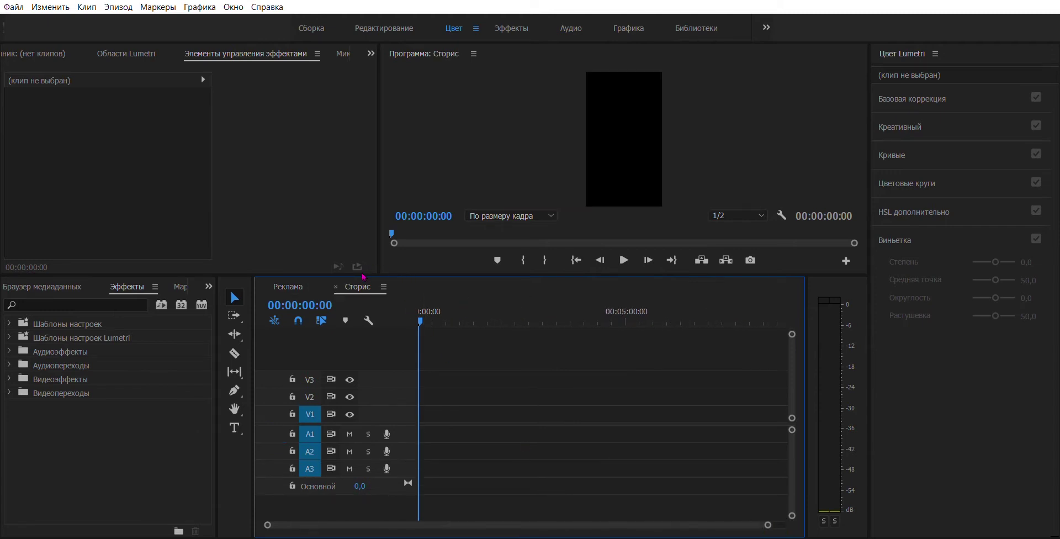
{"action": "left_click", "coordinate": [288, 287]}
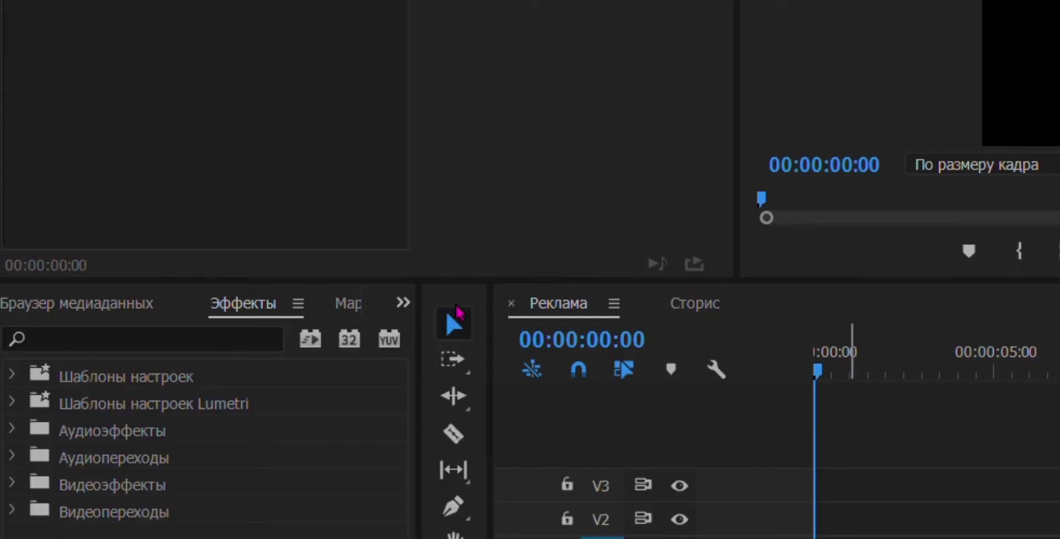
{"action": "key", "text": "shift+1"}
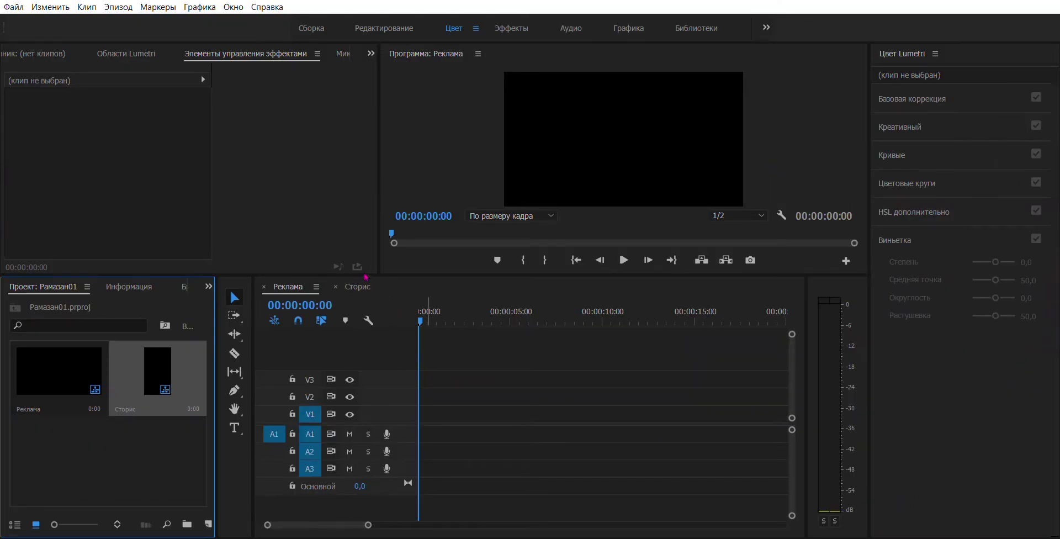
{"action": "left_click", "coordinate": [357, 287]}
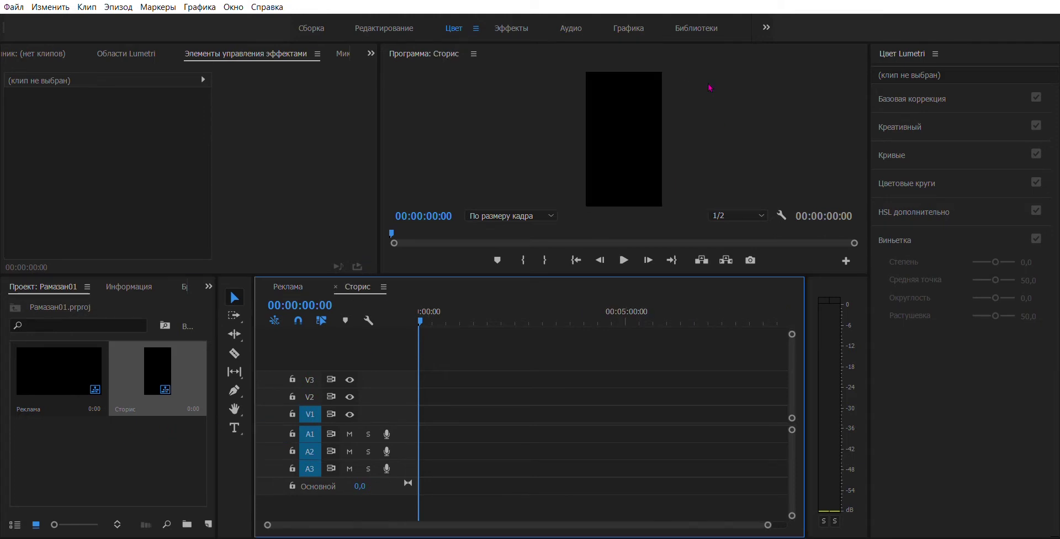
{"action": "left_click", "coordinate": [303, 286]}
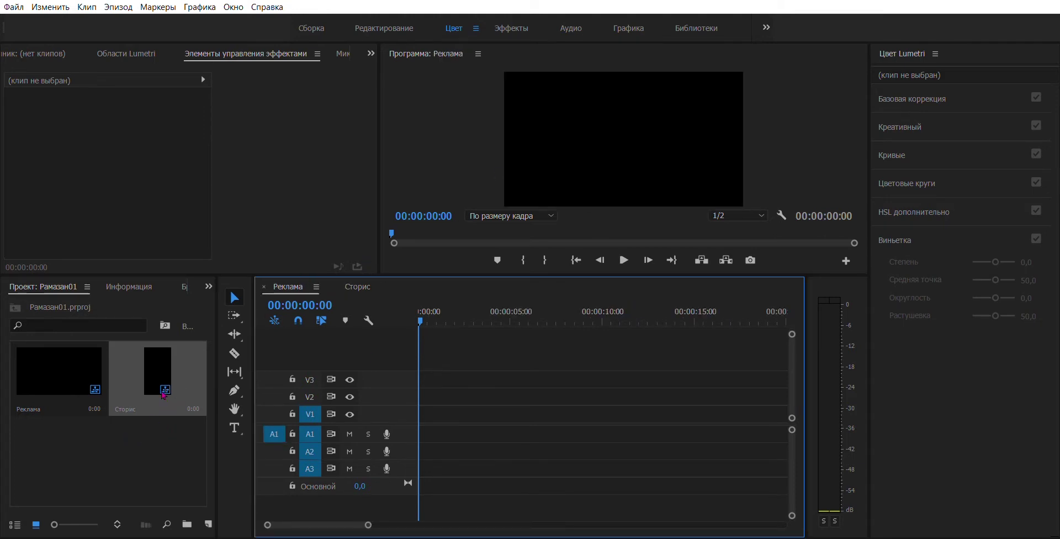
Import the video file MQHJ1679.MOV into the project and leave it deselected
{"action": "left_click", "coordinate": [130, 439]}
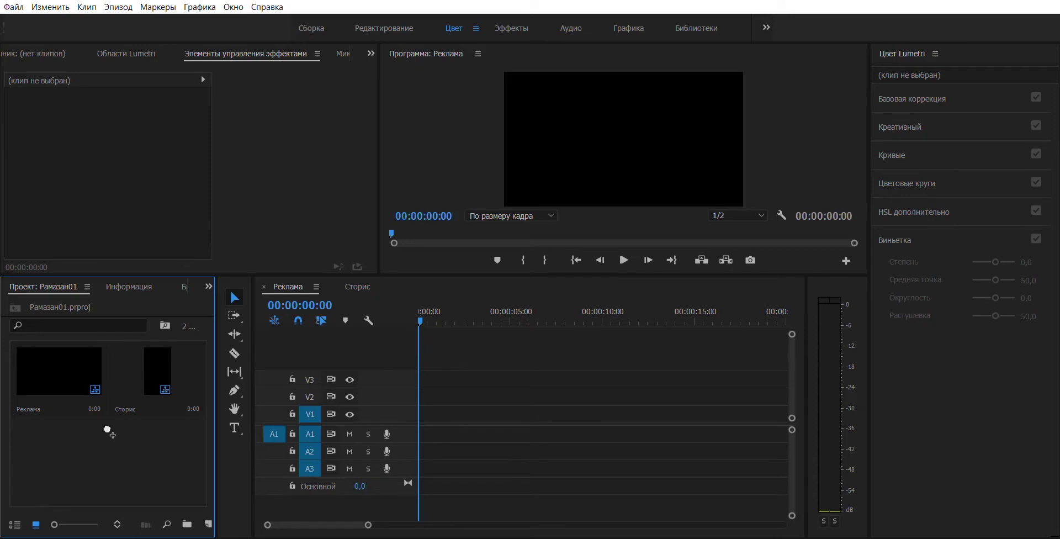
{"action": "left_click_drag", "start_coordinate": [108, 430], "coordinate": [109, 431]}
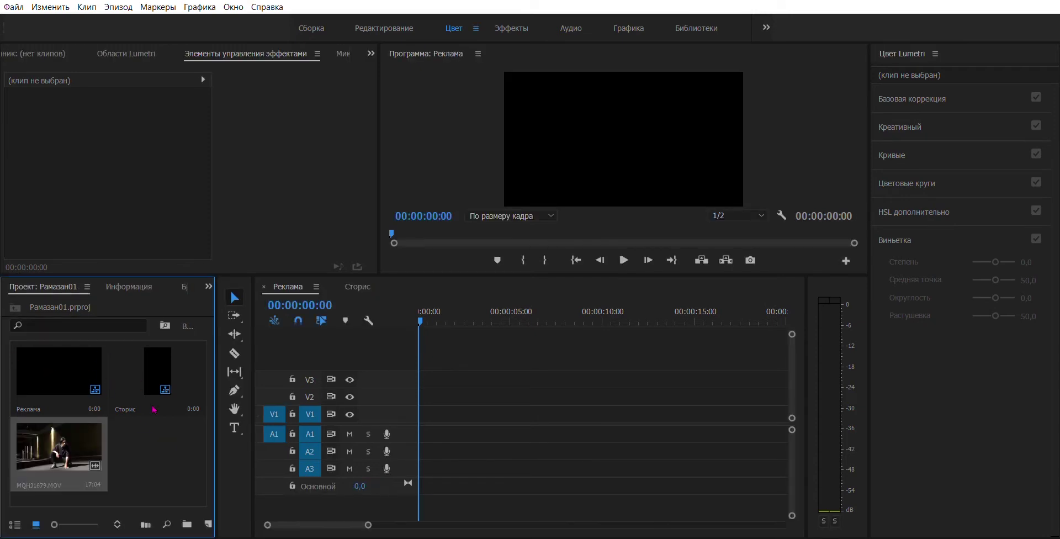
{"action": "left_click", "coordinate": [120, 426]}
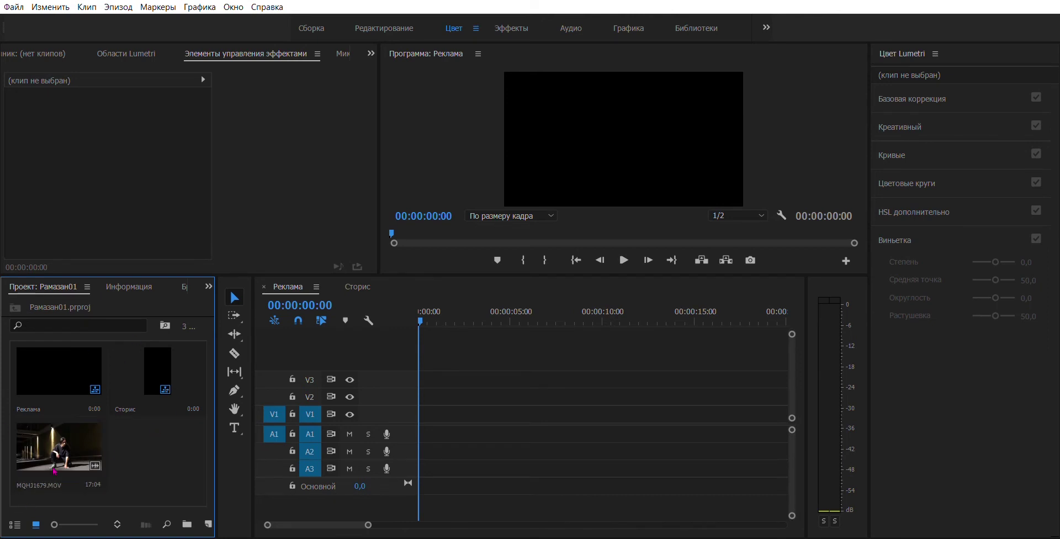
Show the project items as a list and return them to the icon view
{"action": "left_click", "coordinate": [50, 436]}
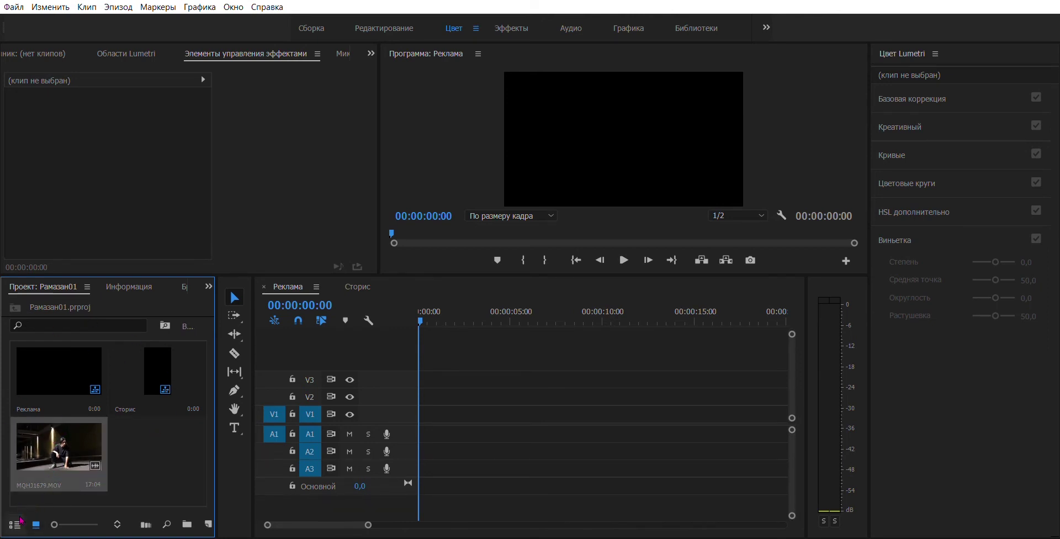
{"action": "left_click", "coordinate": [15, 525]}
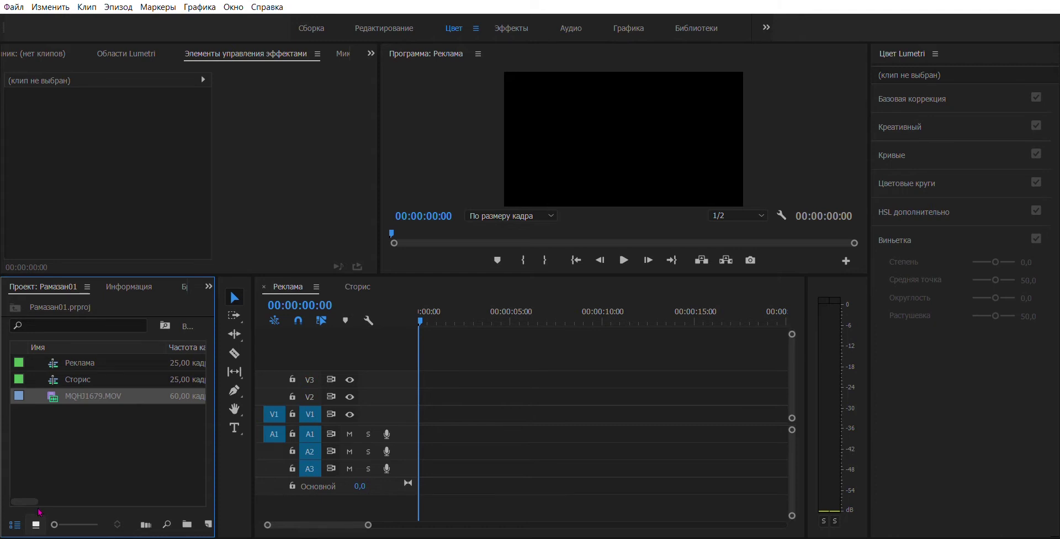
{"action": "left_click", "coordinate": [36, 525]}
{"action": "left_click", "coordinate": [76, 440], "text": "ctrl"}
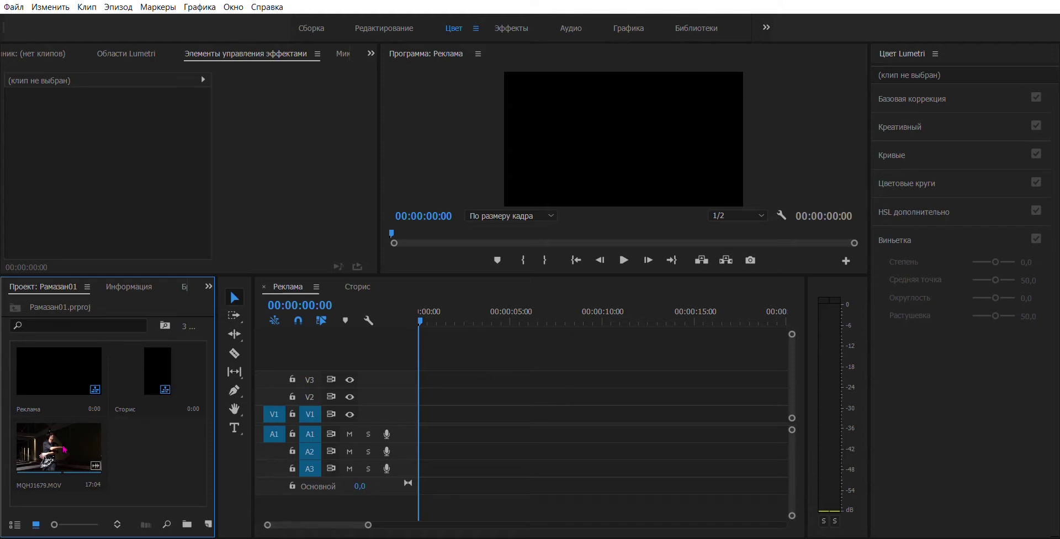
Place MQHJ1679.MOV at the start of the "Реклама" sequence on tracks V1 and A1
{"action": "left_click_drag", "start_coordinate": [61, 450], "coordinate": [430, 404]}
{"action": "left_click", "coordinate": [567, 285]}
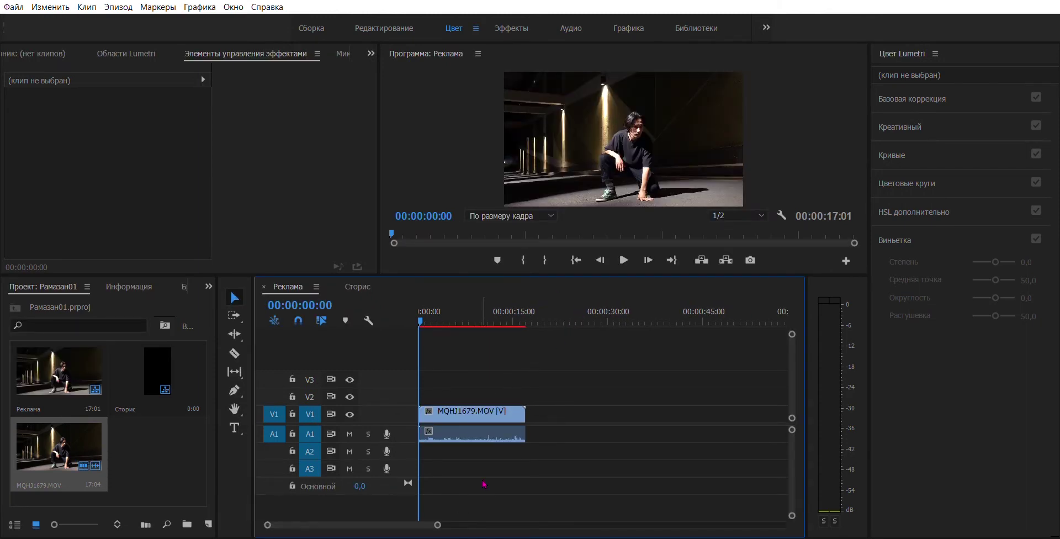
Try out different zoom levels of the "Реклама" timeline until the whole clip is comfortably in view
{"action": "scroll", "coordinate": [482, 464], "scroll_direction": "down", "scroll_amount": 3}
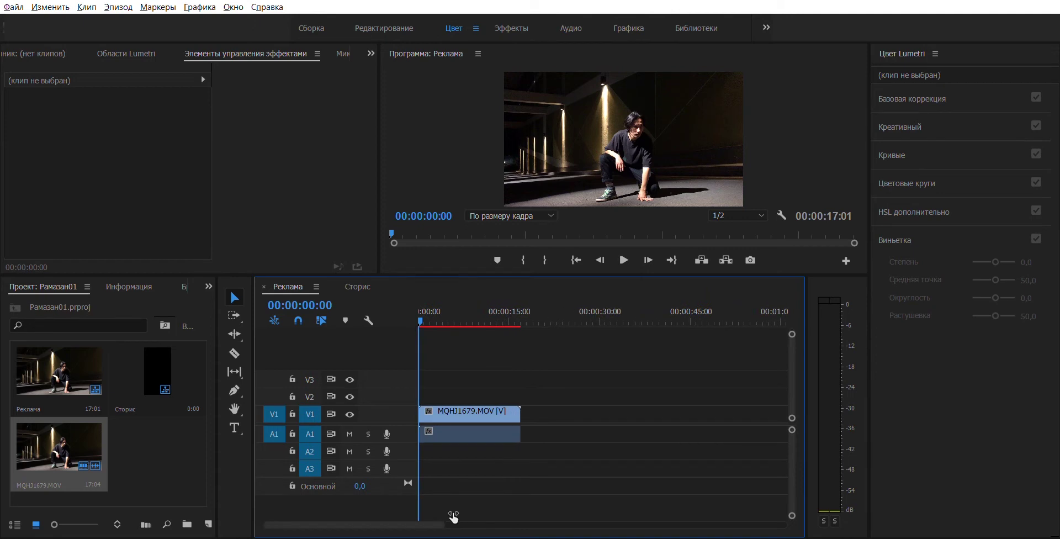
{"action": "scroll", "coordinate": [504, 416], "scroll_direction": "up", "scroll_amount": 2}
{"action": "scroll", "coordinate": [504, 417], "scroll_direction": "down", "scroll_amount": 4}
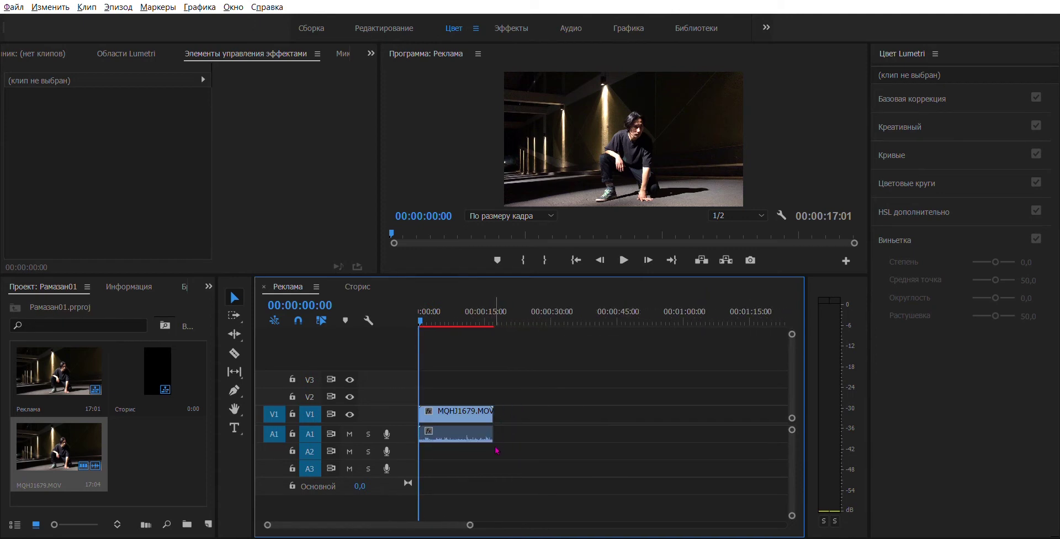
{"action": "scroll", "coordinate": [497, 450], "scroll_direction": "up", "scroll_amount": 2}
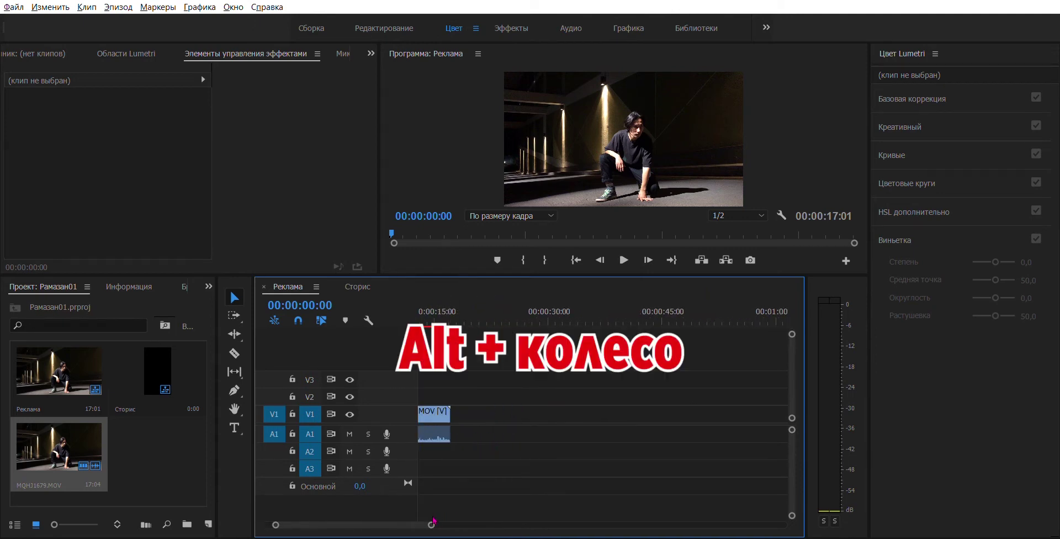
{"action": "scroll", "coordinate": [435, 522], "scroll_direction": "up", "scroll_amount": 5}
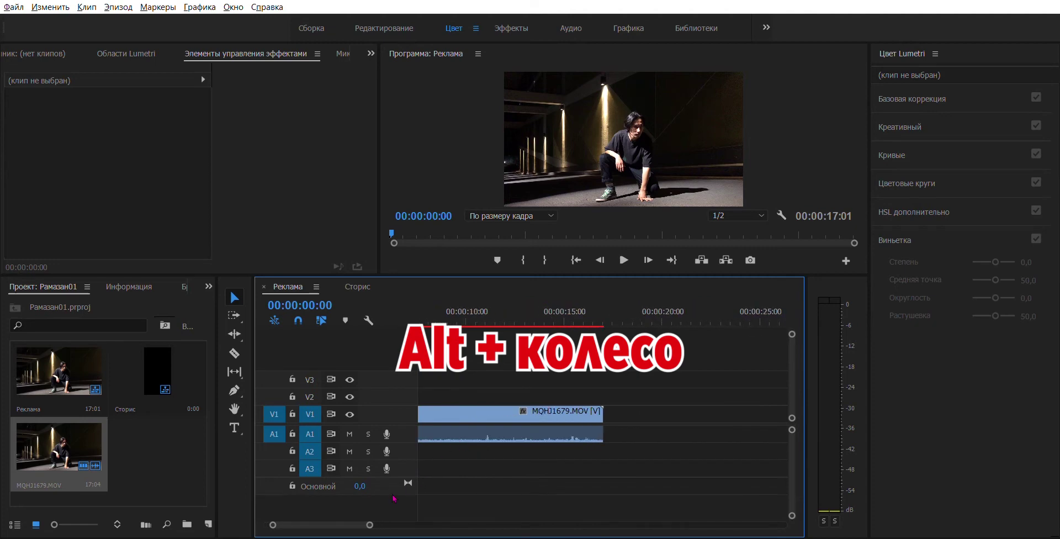
{"action": "left_click_drag", "start_coordinate": [376, 518], "coordinate": [745, 513]}
{"action": "left_click", "coordinate": [564, 413]}
{"action": "left_click", "coordinate": [551, 390]}
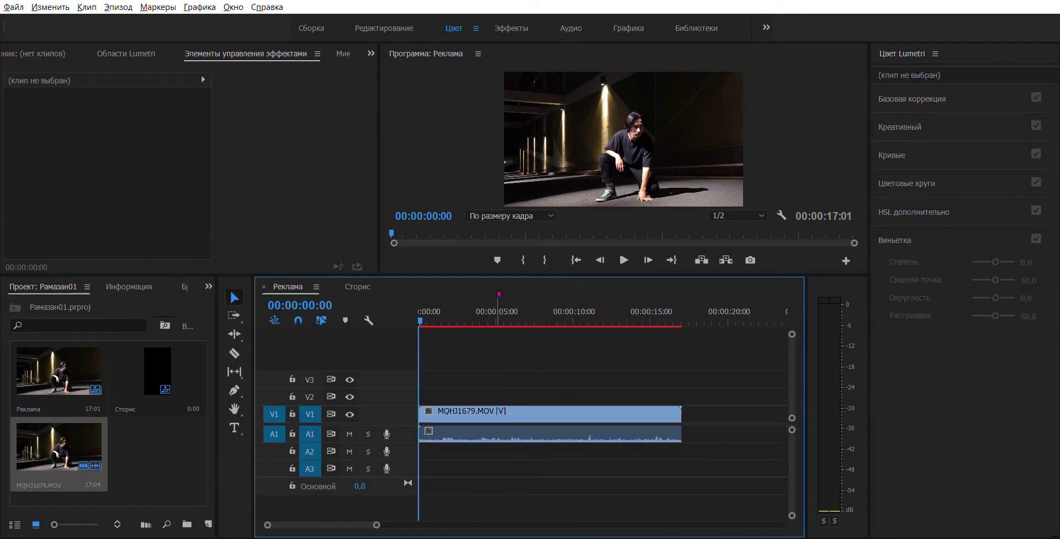
Move the playhead to 00:00:05:00, select the MQHJ1679.MOV clip on V1 and clear the selection again
{"action": "left_click", "coordinate": [496, 316]}
{"action": "left_click", "coordinate": [454, 380]}
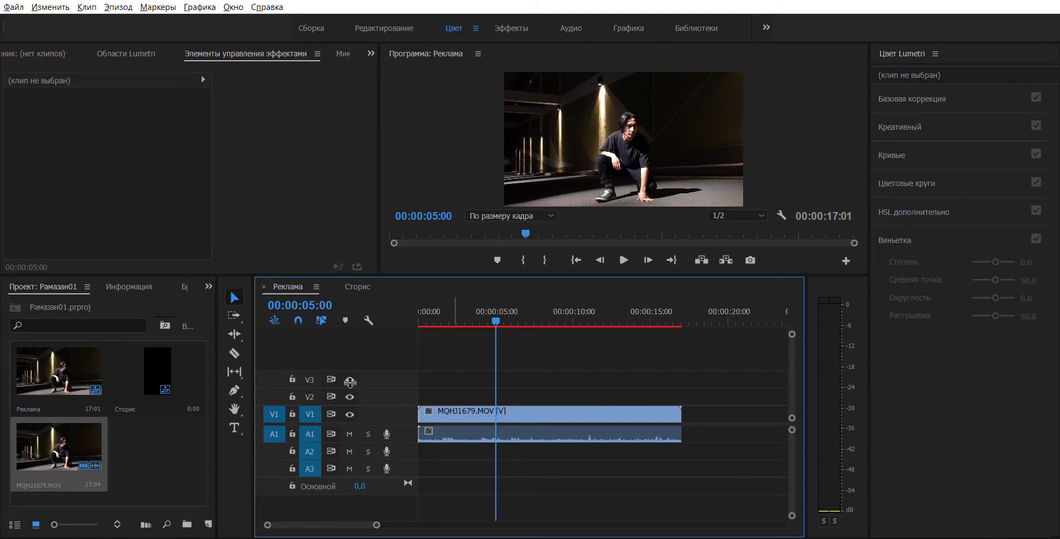
{"action": "left_click", "coordinate": [519, 414]}
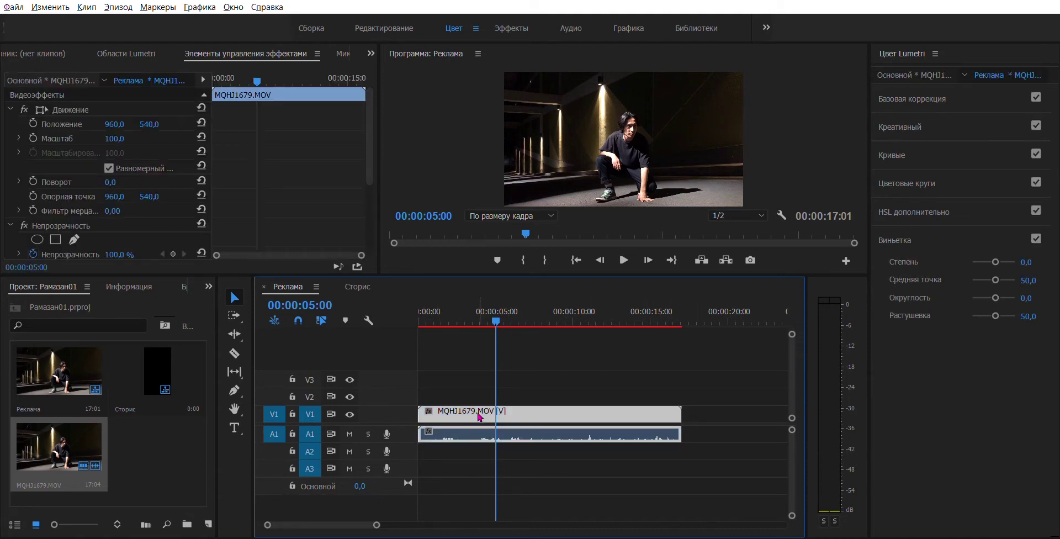
{"action": "left_click", "coordinate": [561, 381]}
{"action": "left_click", "coordinate": [519, 414]}
{"action": "left_click", "coordinate": [566, 378]}
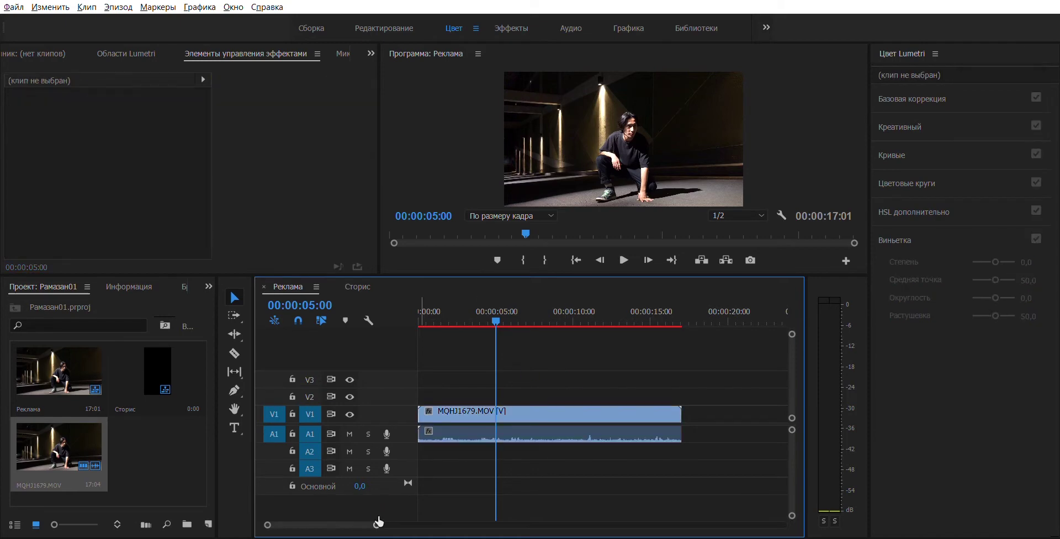
Razor the clip at the 5-second playhead and at about 7.5 and 11 seconds, and return to the Selection tool
{"action": "left_click_drag", "start_coordinate": [377, 524], "coordinate": [363, 524]}
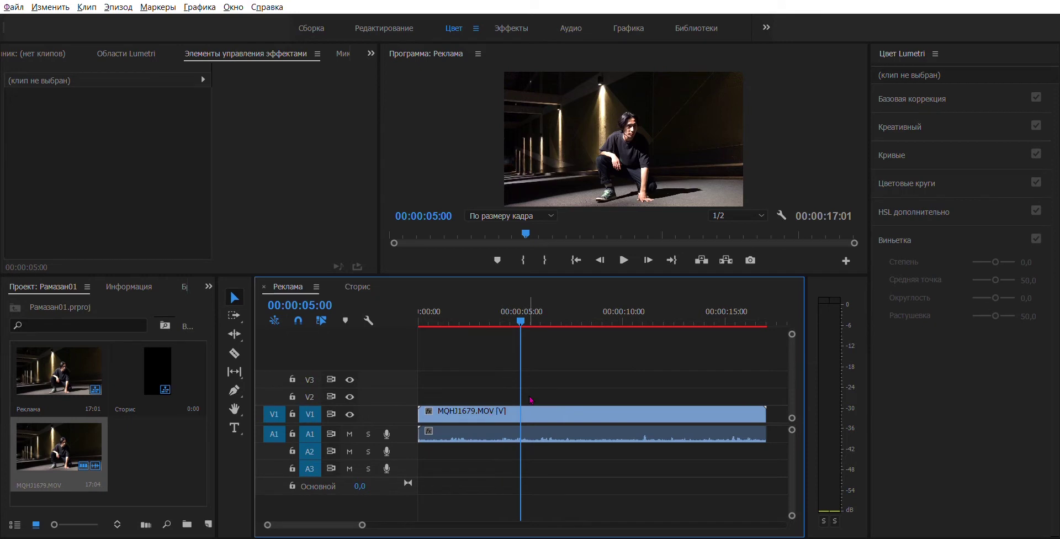
{"action": "key", "text": "c"}
{"action": "left_click", "coordinate": [529, 410]}
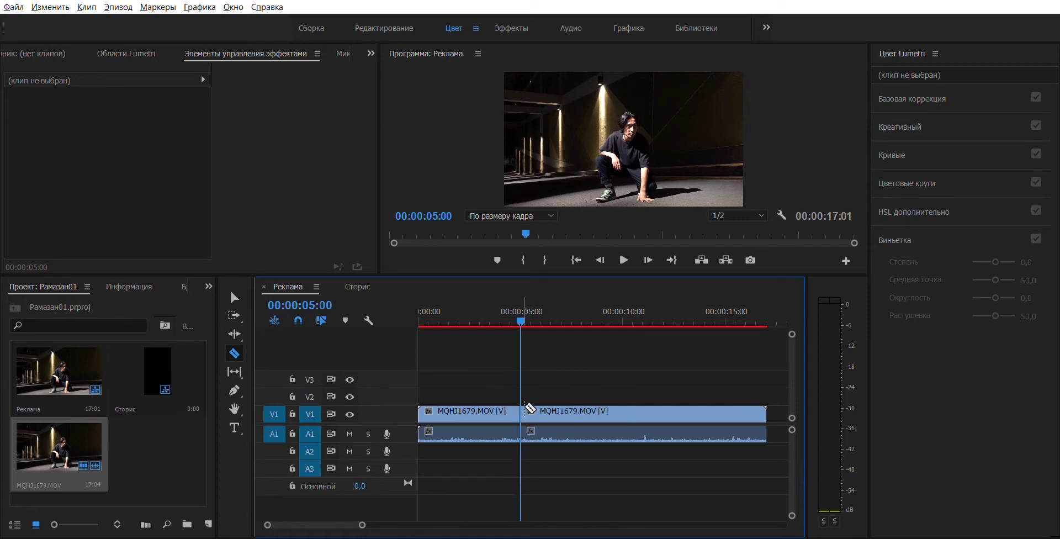
{"action": "left_click", "coordinate": [574, 410]}
{"action": "left_click", "coordinate": [642, 411]}
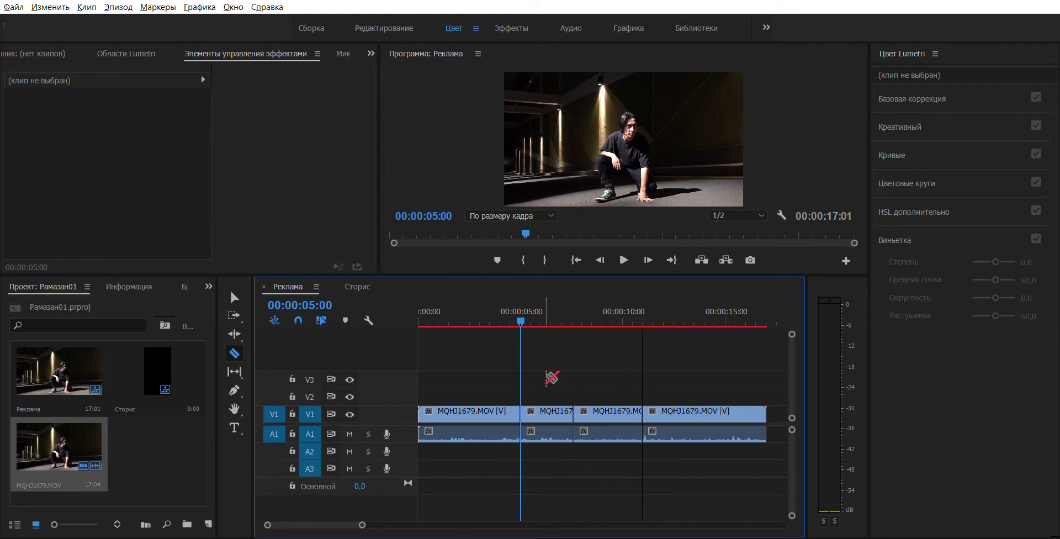
{"action": "key", "text": "v"}
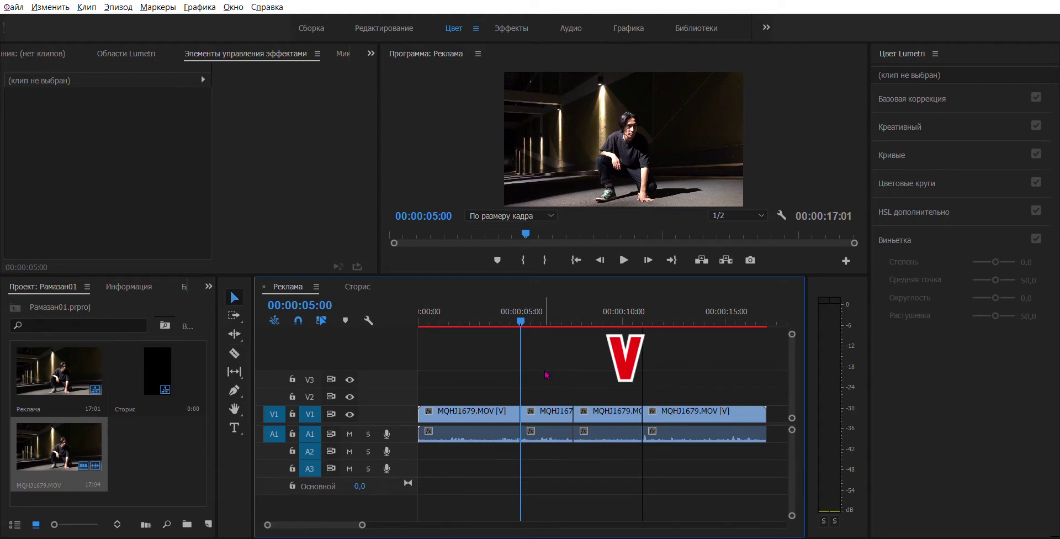
Lift the second piece of the clip onto tracks V2 and A2, starting at the 5-second playhead
{"action": "left_click_drag", "start_coordinate": [362, 525], "coordinate": [392, 524]}
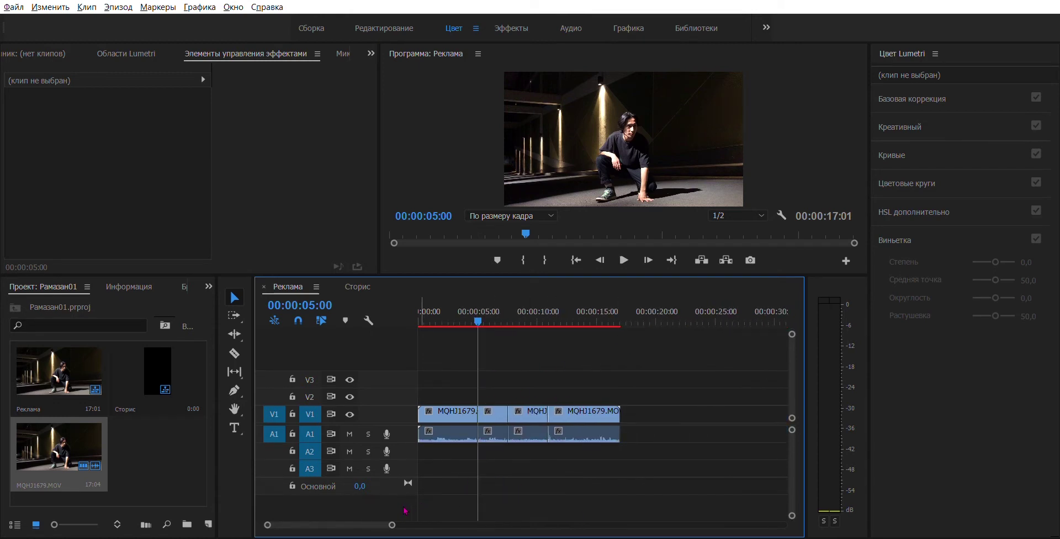
{"action": "left_click_drag", "start_coordinate": [392, 525], "coordinate": [360, 524]}
{"action": "left_click_drag", "start_coordinate": [552, 415], "coordinate": [561, 395]}
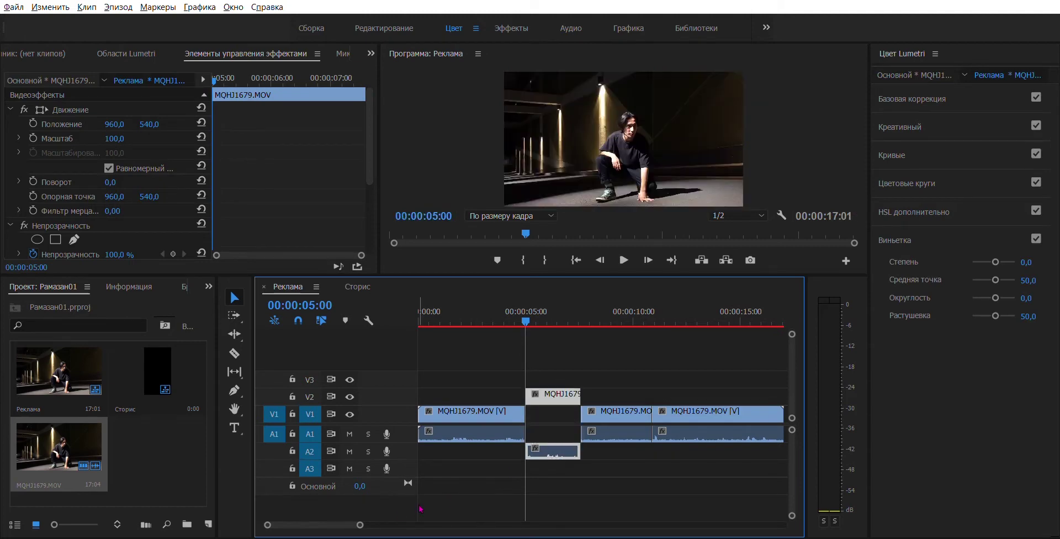
Move the last piece along V1 to start at about 28 seconds and delete the third piece
{"action": "left_click_drag", "start_coordinate": [361, 524], "coordinate": [414, 524]}
{"action": "left_click_drag", "start_coordinate": [535, 414], "coordinate": [680, 414]}
{"action": "left_click", "coordinate": [500, 407]}
{"action": "key", "text": "Delete"}
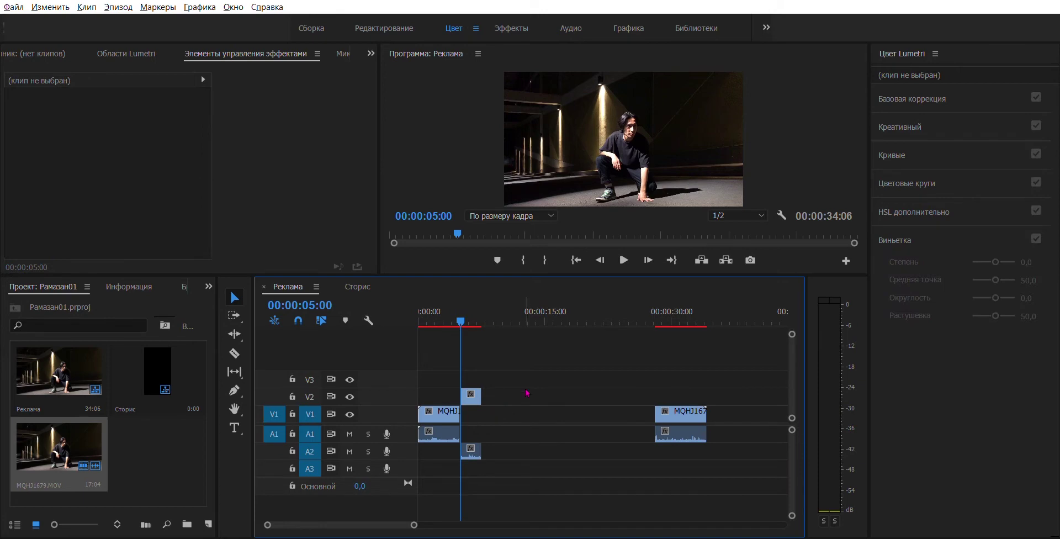
Bring the last piece back to directly follow the second one, and return the second piece to tracks V1 and A1
{"action": "left_click_drag", "start_coordinate": [665, 408], "coordinate": [493, 408]}
{"action": "left_click_drag", "start_coordinate": [414, 525], "coordinate": [325, 524]}
{"action": "left_click_drag", "start_coordinate": [670, 420], "coordinate": [669, 417]}
{"action": "key", "text": "minus"}
{"action": "key", "text": "minus"}
{"action": "key", "text": "minus"}
{"action": "key", "text": "minus"}
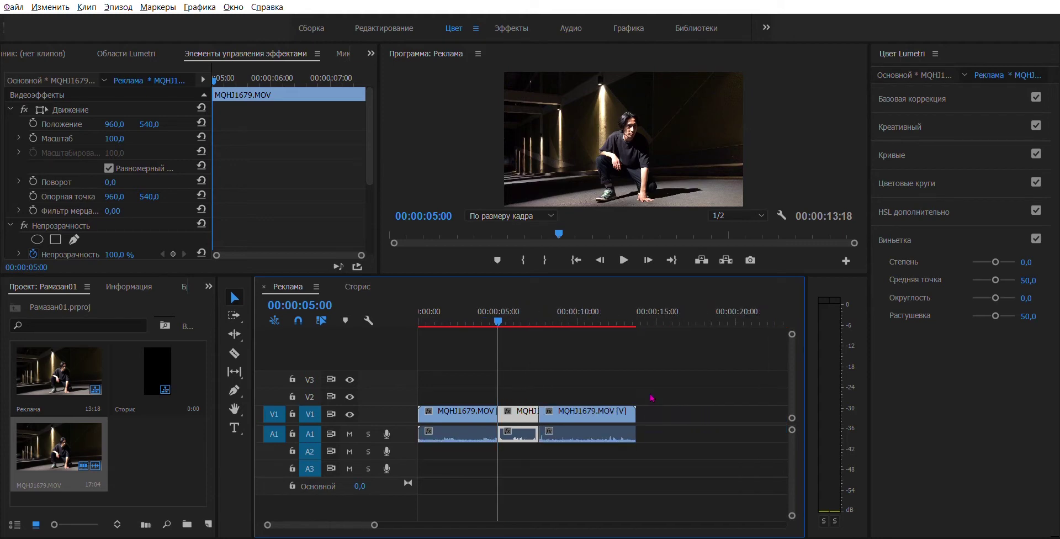
Shorten the second and last pieces and keep them adjoining so that the edit ends at 00:00:10:12
{"action": "left_click_drag", "start_coordinate": [636, 408], "coordinate": [672, 410]}
{"action": "mouse_move", "coordinate": [509, 409]}
{"action": "left_mouse_down"}
{"action": "mouse_move", "coordinate": [560, 410]}
{"action": "mouse_move", "coordinate": [517, 410]}
{"action": "left_mouse_up"}
{"action": "left_click", "coordinate": [677, 411]}
{"action": "left_click_drag", "start_coordinate": [677, 412], "coordinate": [554, 411]}
{"action": "left_click", "coordinate": [442, 424]}
Mute audio track A1 and scrub through the edit, leaving the playhead at 00:00:02:07
{"action": "left_click_drag", "start_coordinate": [375, 525], "coordinate": [358, 524]}
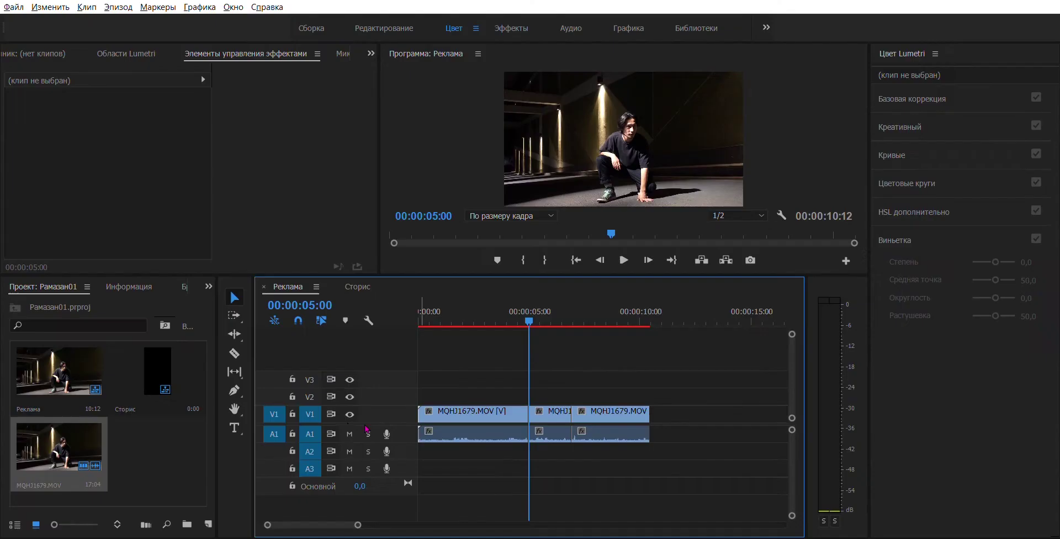
{"action": "left_click", "coordinate": [349, 433]}
{"action": "left_click", "coordinate": [464, 417]}
{"action": "left_click", "coordinate": [472, 321]}
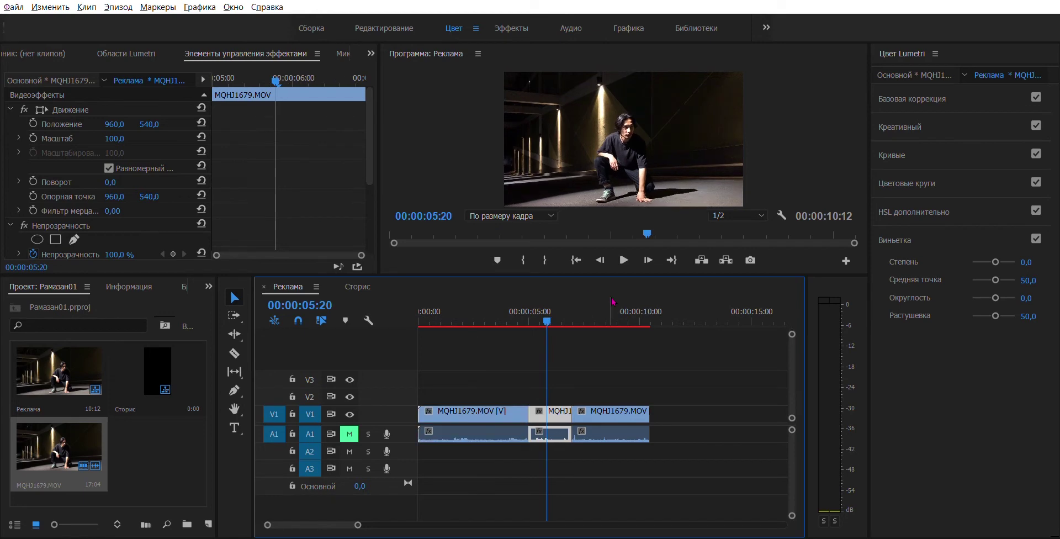
{"action": "left_click_drag", "start_coordinate": [544, 315], "coordinate": [615, 315]}
{"action": "left_click", "coordinate": [469, 316]}
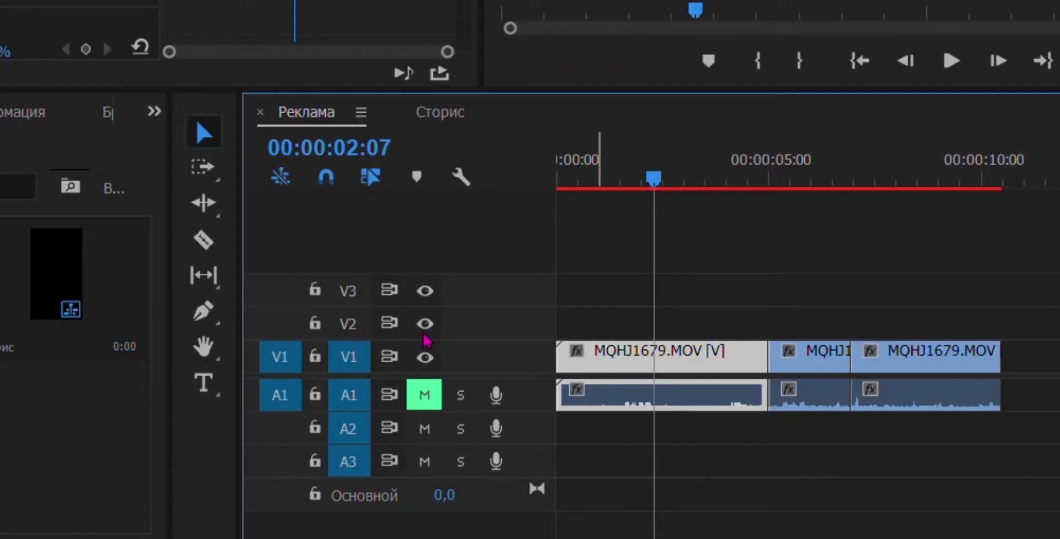
Hide the picture on track V1, unmute track A1 and make V1 visible again
{"action": "left_click", "coordinate": [424, 358]}
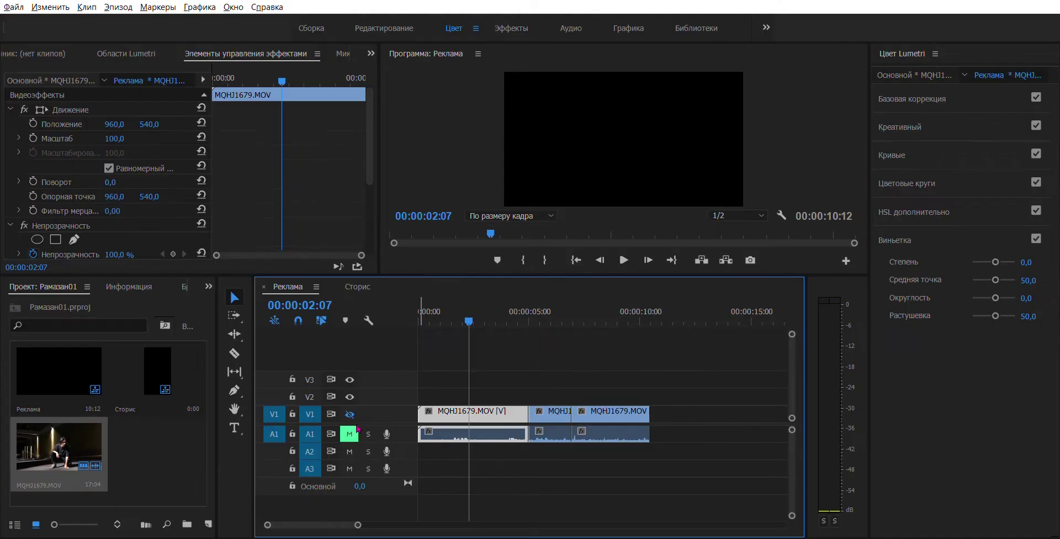
{"action": "left_click", "coordinate": [357, 429]}
{"action": "left_click", "coordinate": [353, 432]}
{"action": "left_click", "coordinate": [353, 432]}
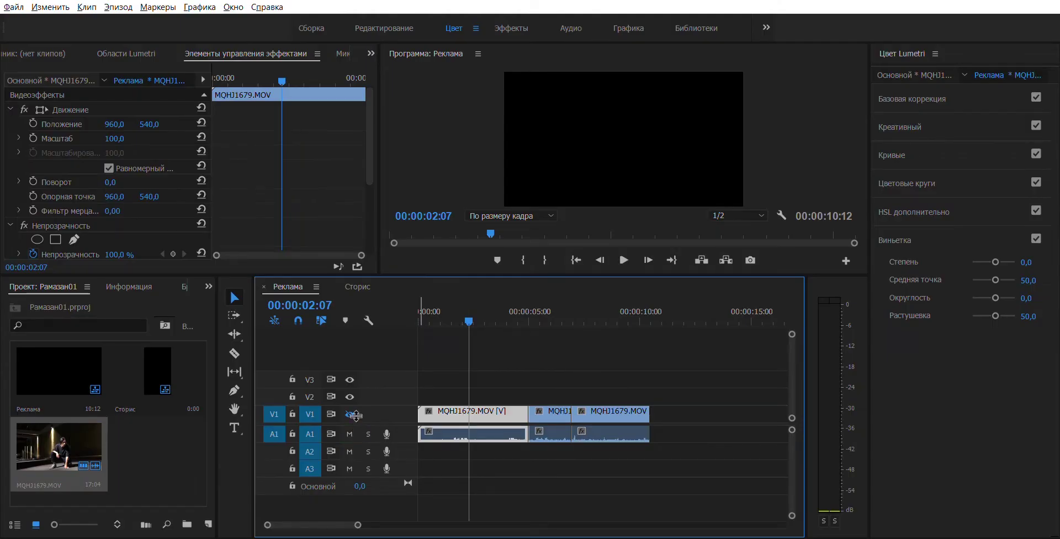
{"action": "left_click", "coordinate": [350, 413]}
{"action": "left_click", "coordinate": [350, 413]}
{"action": "left_click", "coordinate": [350, 413]}
Move the second piece onto V2 above the first one, starting at the 00:00:02:07 playhead, and play the sequence
{"action": "left_click_drag", "start_coordinate": [550, 413], "coordinate": [492, 384]}
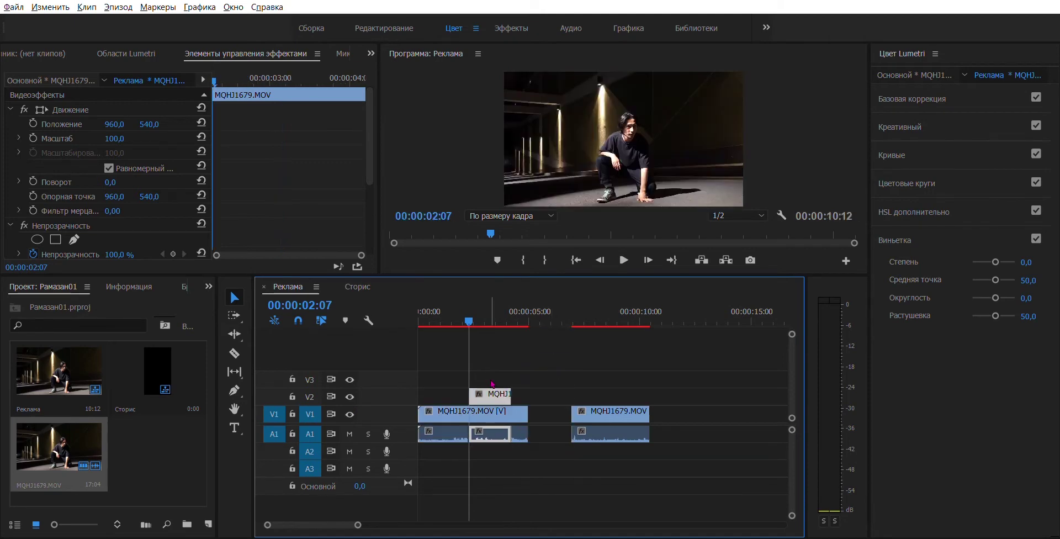
{"action": "key", "text": "space"}
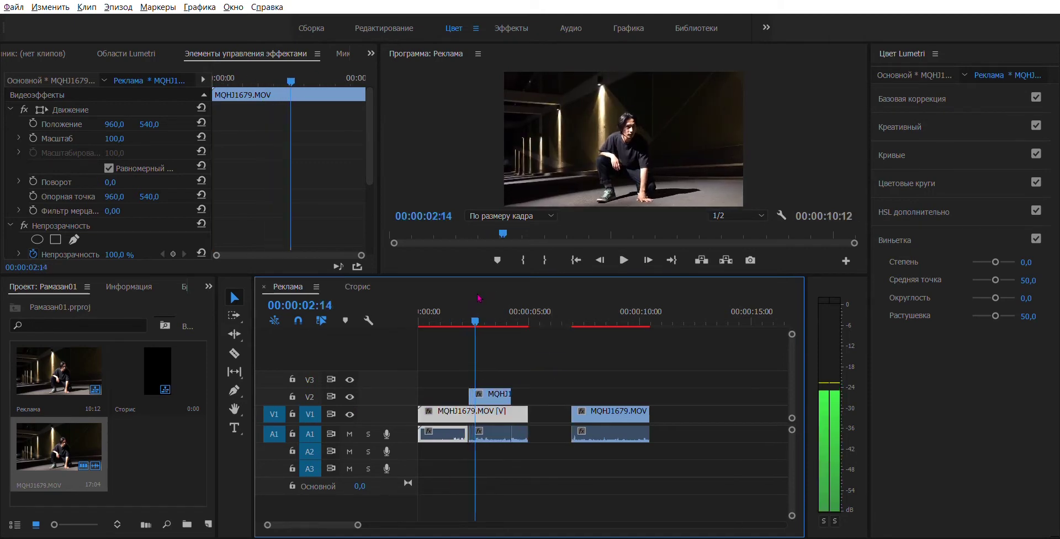
Stop playback, move the V2 piece earlier to start at about 1.6 seconds, set the playhead to 00:00:01:00 and mute audio track A1
{"action": "key", "text": "space"}
{"action": "key", "text": "j"}
{"action": "key", "text": "l"}
{"action": "left_click_drag", "start_coordinate": [489, 387], "coordinate": [474, 385]}
{"action": "left_click", "coordinate": [441, 311]}
{"action": "left_click", "coordinate": [349, 433]}
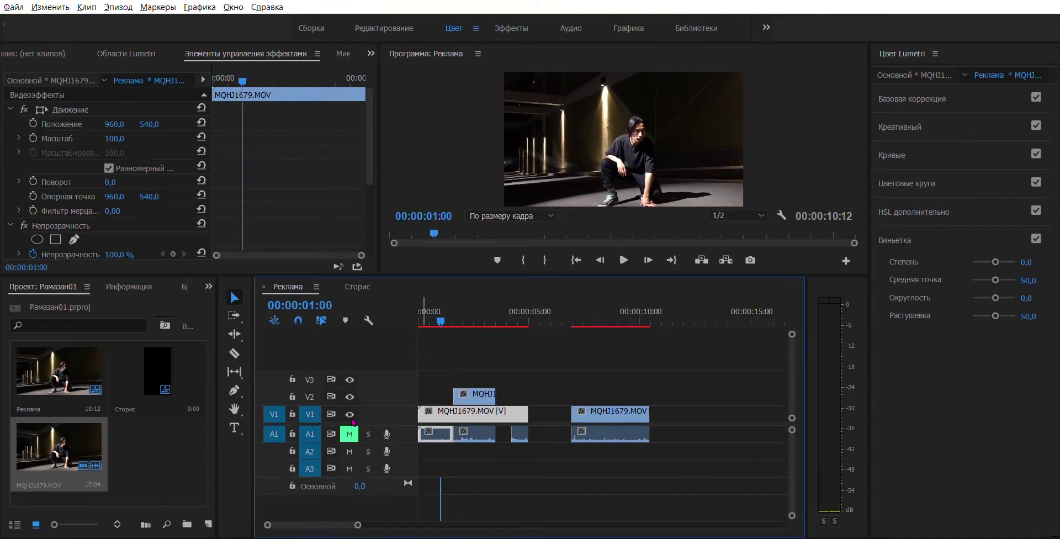
Scrub and play the sequence across the start of the V2 piece
{"action": "left_click_drag", "start_coordinate": [441, 311], "coordinate": [475, 302]}
{"action": "left_click", "coordinate": [450, 312]}
{"action": "key", "text": "space"}
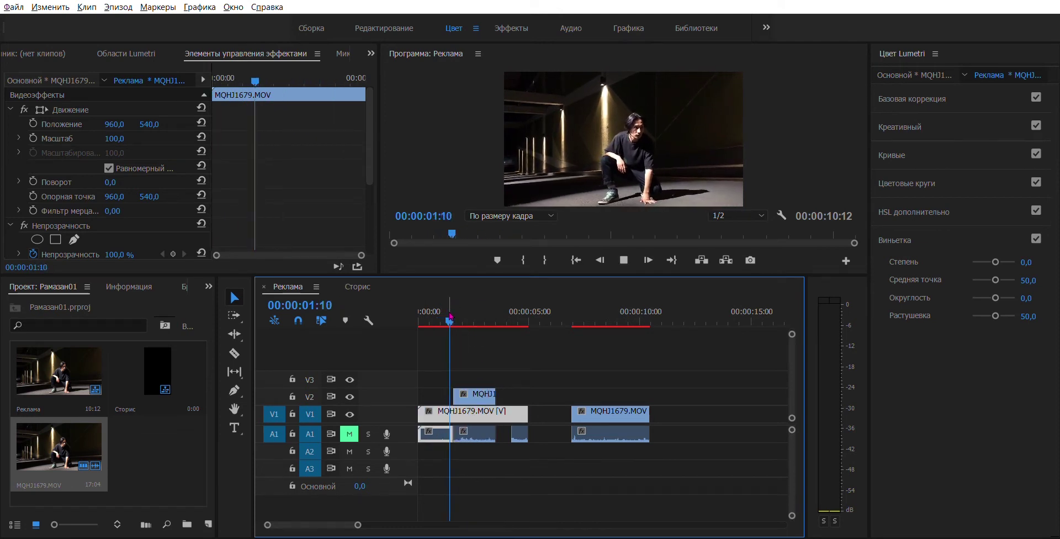
Move the V2 piece past the end of the edit and place the last V1 piece on V2 above the first one, with their ends aligned
{"action": "left_click_drag", "start_coordinate": [474, 394], "coordinate": [696, 394]}
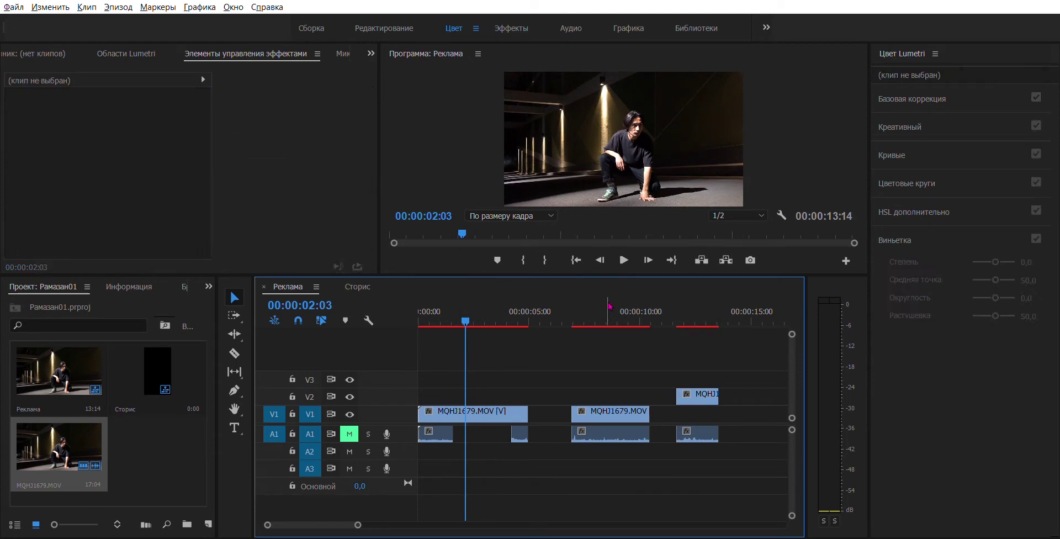
{"action": "left_click", "coordinate": [606, 312]}
{"action": "left_click_drag", "start_coordinate": [608, 412], "coordinate": [486, 411]}
{"action": "left_click", "coordinate": [463, 312]}
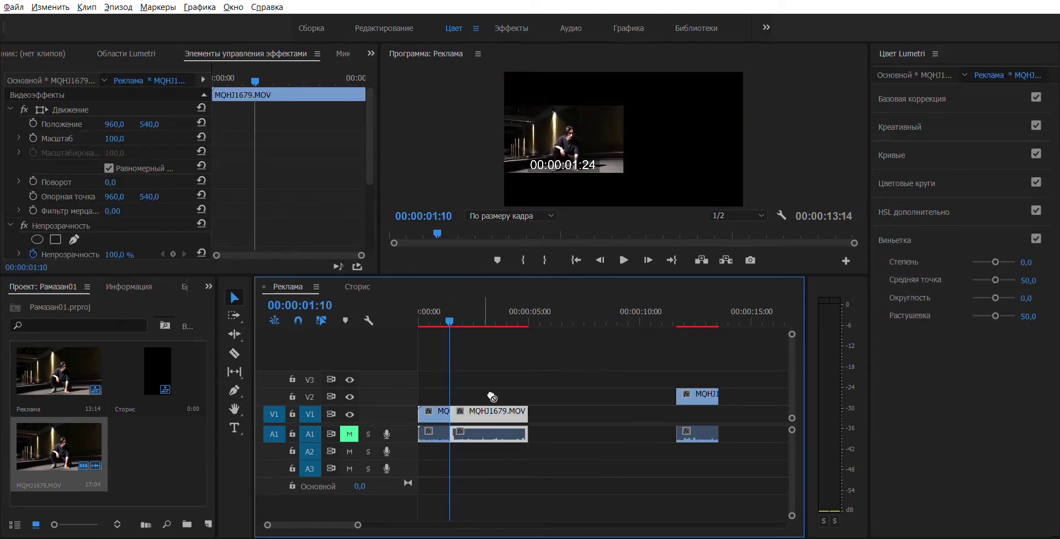
{"action": "left_click_drag", "start_coordinate": [463, 312], "coordinate": [475, 323]}
{"action": "left_click_drag", "start_coordinate": [525, 412], "coordinate": [483, 386]}
{"action": "left_click_drag", "start_coordinate": [360, 523], "coordinate": [334, 524]}
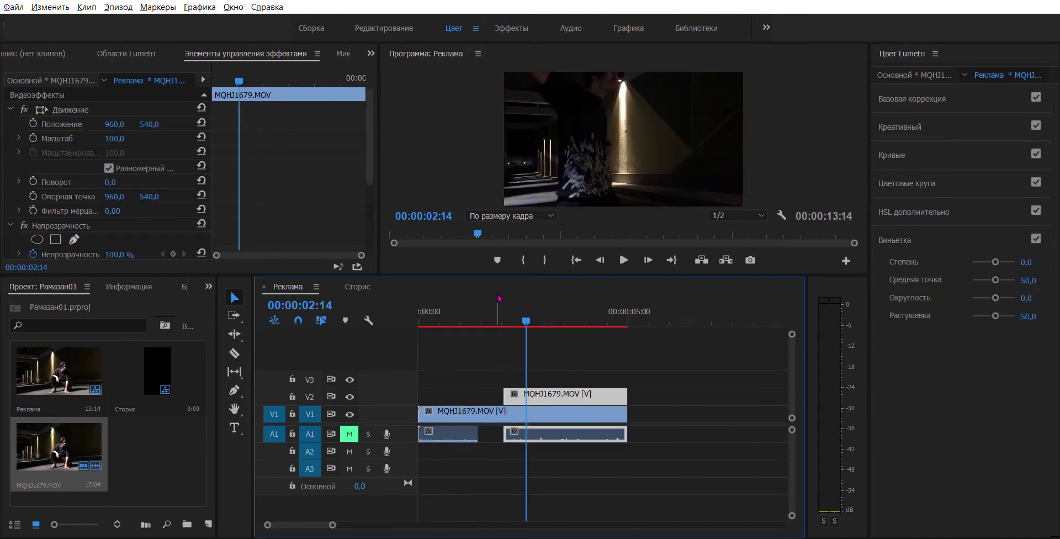
Play the overlap of the V1 and V2 pieces, selecting the upper and lower pieces in turn
{"action": "left_click", "coordinate": [485, 315]}
{"action": "key", "text": "space"}
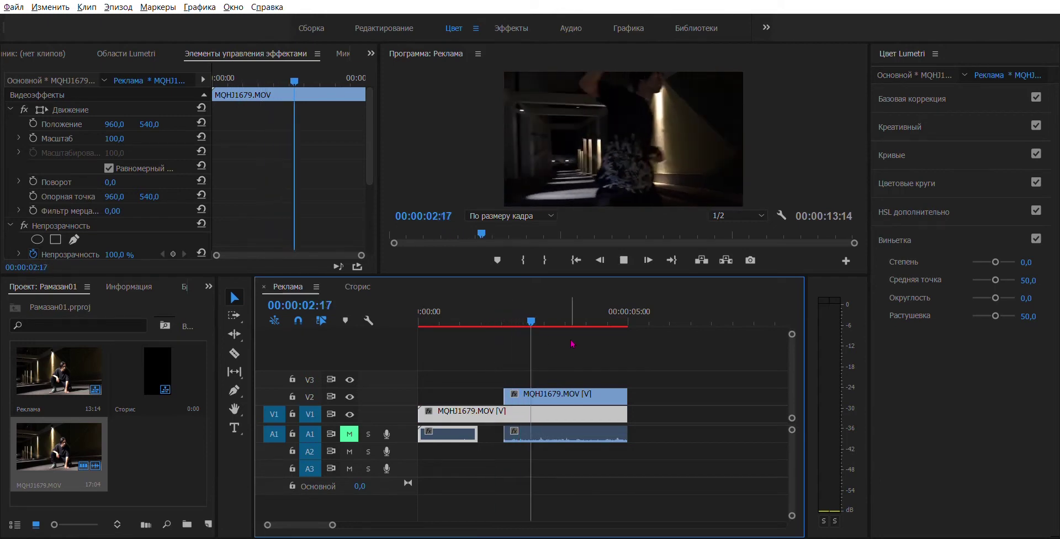
{"action": "left_click", "coordinate": [587, 393]}
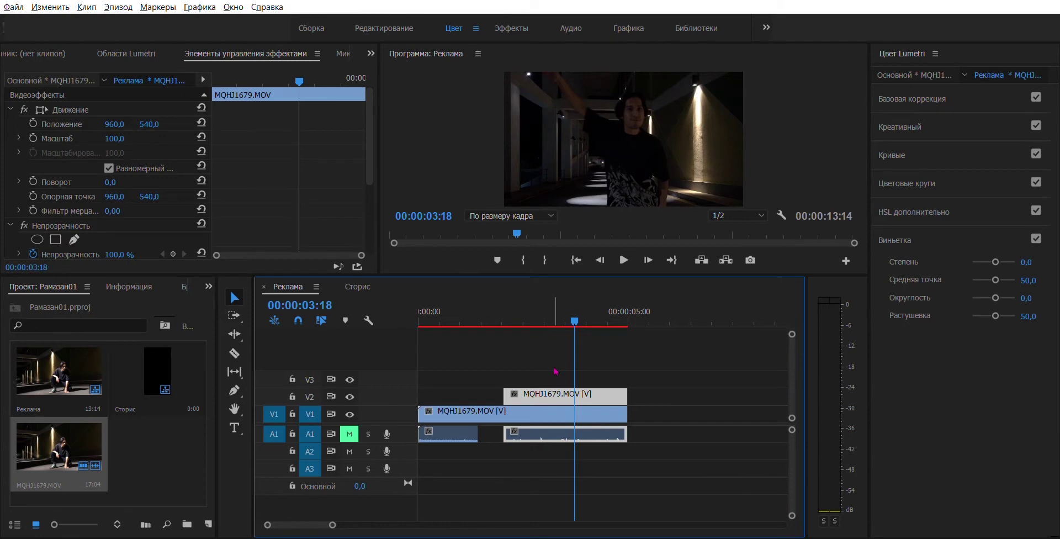
{"action": "left_click", "coordinate": [555, 371]}
{"action": "left_click", "coordinate": [553, 413]}
{"action": "left_click_drag", "start_coordinate": [574, 322], "coordinate": [462, 321]}
{"action": "key", "text": "space"}
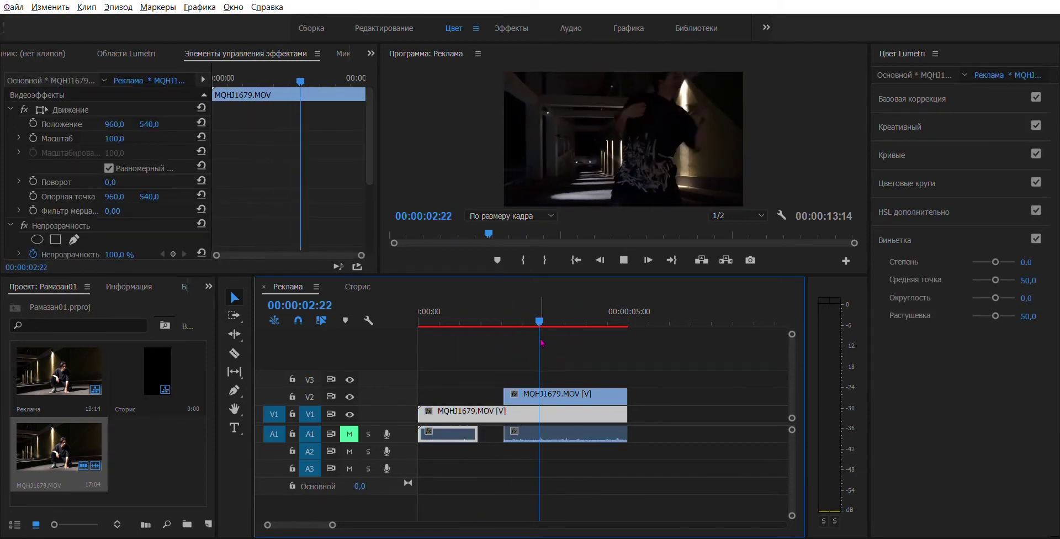
{"action": "key", "text": "space"}
Hide the picture on track V2, scrub the V1 piece to 00:00:03:03 and make V2 visible again
{"action": "left_click", "coordinate": [580, 394]}
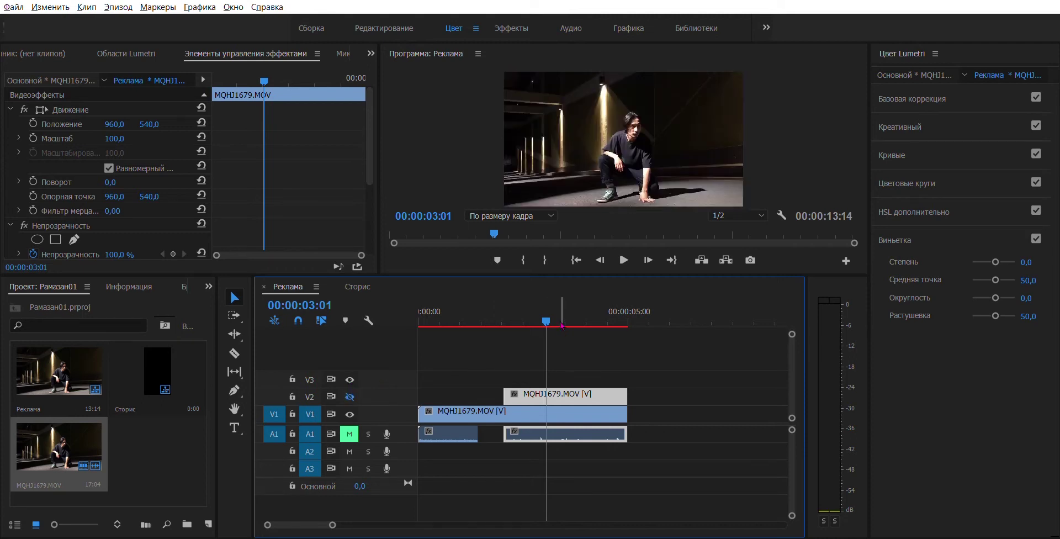
{"action": "left_click", "coordinate": [456, 312]}
{"action": "left_click_drag", "start_coordinate": [456, 312], "coordinate": [550, 321]}
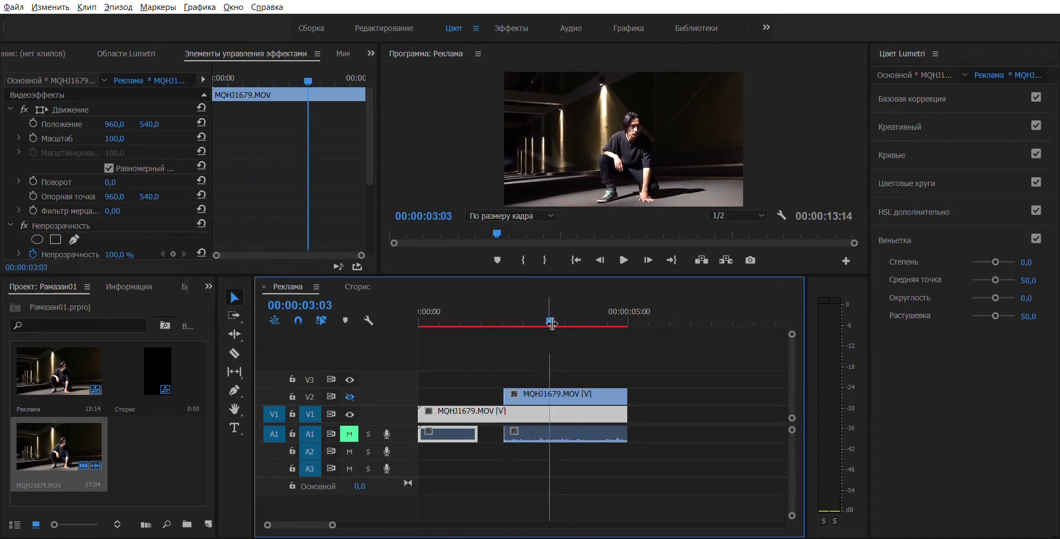
{"action": "left_click", "coordinate": [352, 395]}
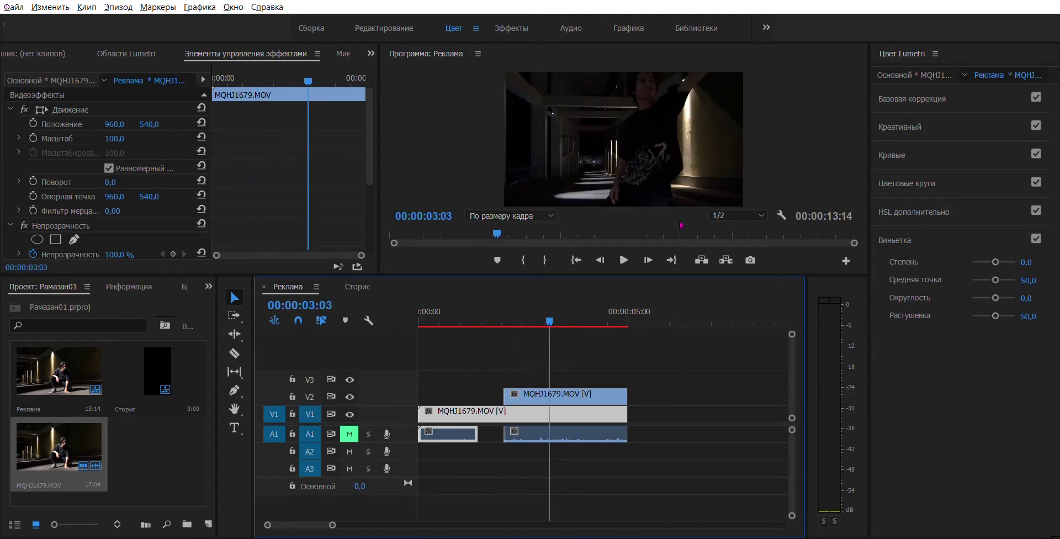
Select the overlapping V2 piece and toggle track V2's visibility repeatedly to compare both layers, leaving V2 hidden
{"action": "left_click", "coordinate": [576, 391]}
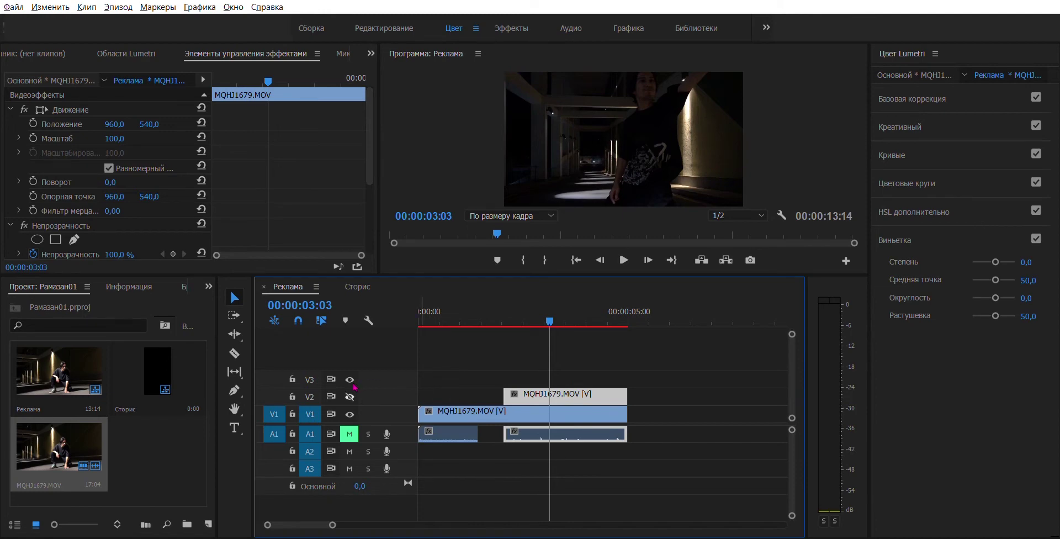
{"action": "left_click", "coordinate": [352, 389]}
{"action": "double_click", "coordinate": [351, 388]}
{"action": "left_click", "coordinate": [351, 388]}
{"action": "left_click", "coordinate": [352, 388]}
{"action": "left_click", "coordinate": [351, 386]}
{"action": "left_click", "coordinate": [351, 387]}
Move the last V2 piece down onto V1, starting at about 6.5 seconds, and place the playhead inside it at 00:00:07:19
{"action": "key", "text": "minus"}
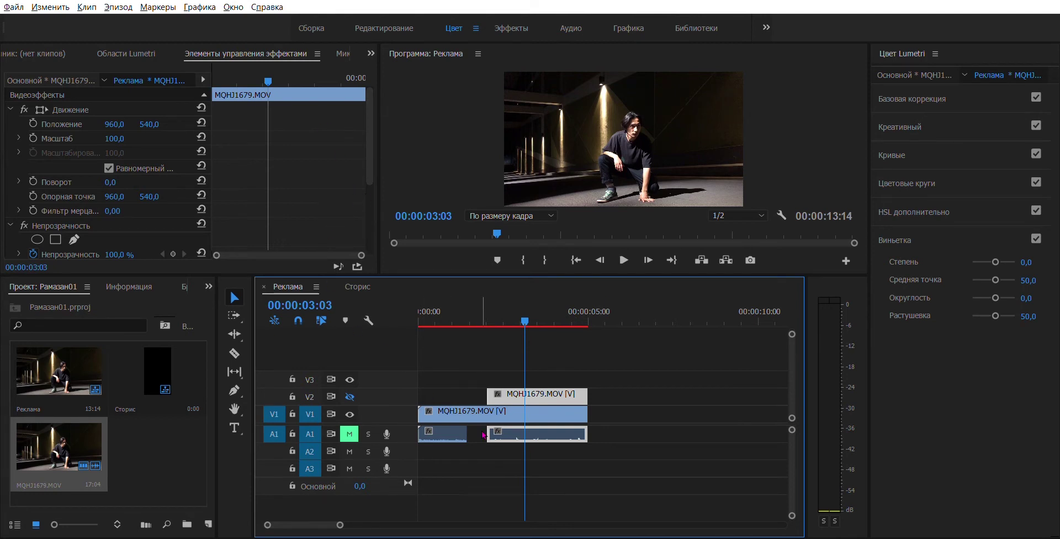
{"action": "mouse_move", "coordinate": [340, 525]}
{"action": "left_mouse_down"}
{"action": "mouse_move", "coordinate": [454, 522]}
{"action": "mouse_move", "coordinate": [353, 525]}
{"action": "left_mouse_up"}
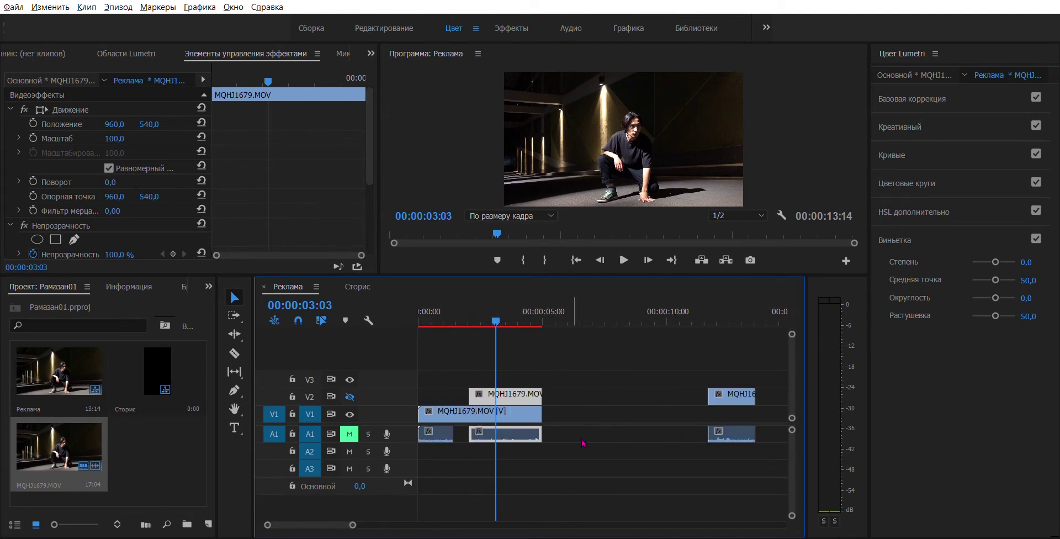
{"action": "left_click_drag", "start_coordinate": [735, 386], "coordinate": [606, 412]}
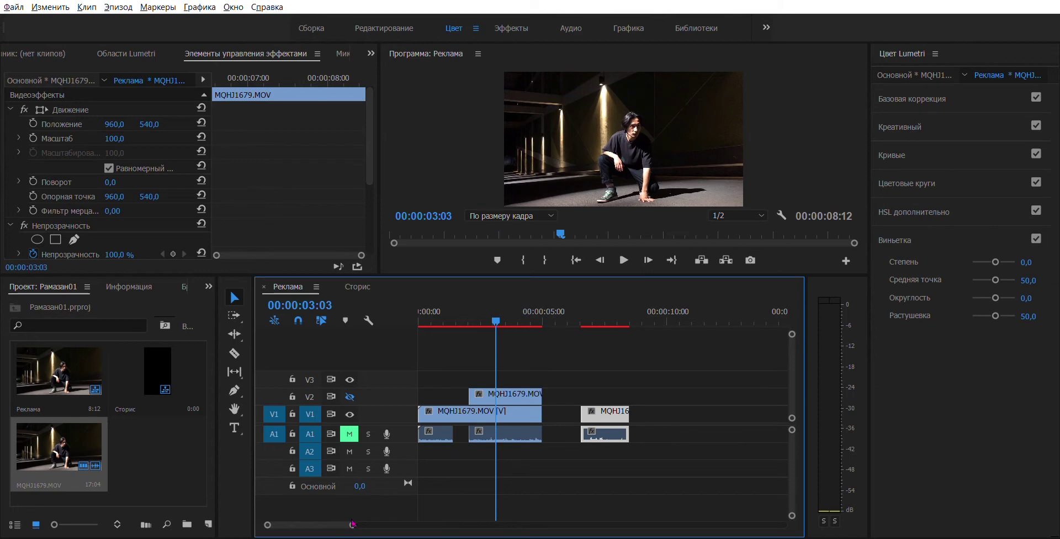
{"action": "left_click", "coordinate": [612, 320]}
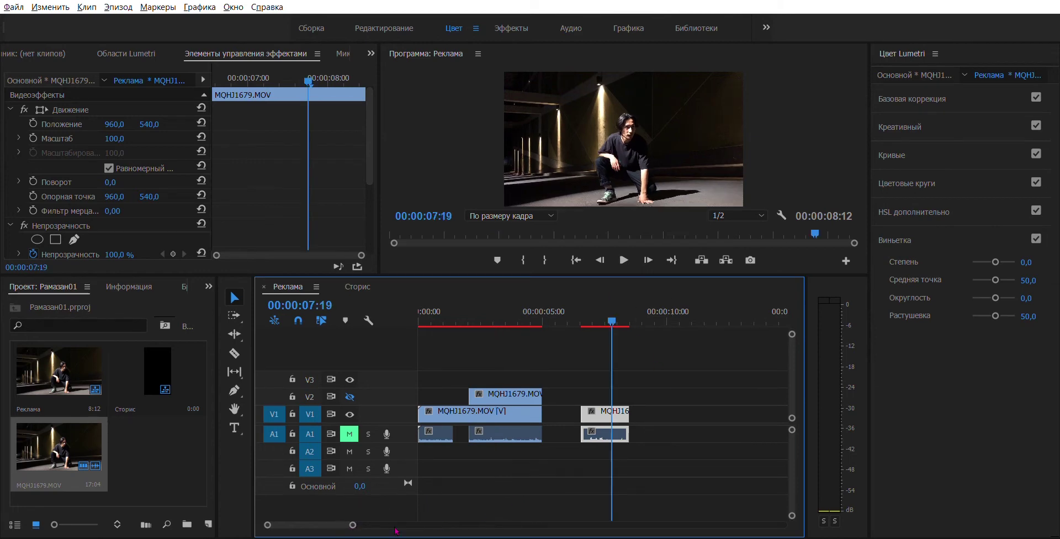
{"action": "key", "text": "equal"}
{"action": "key", "text": "equal"}
{"action": "key", "text": "equal"}
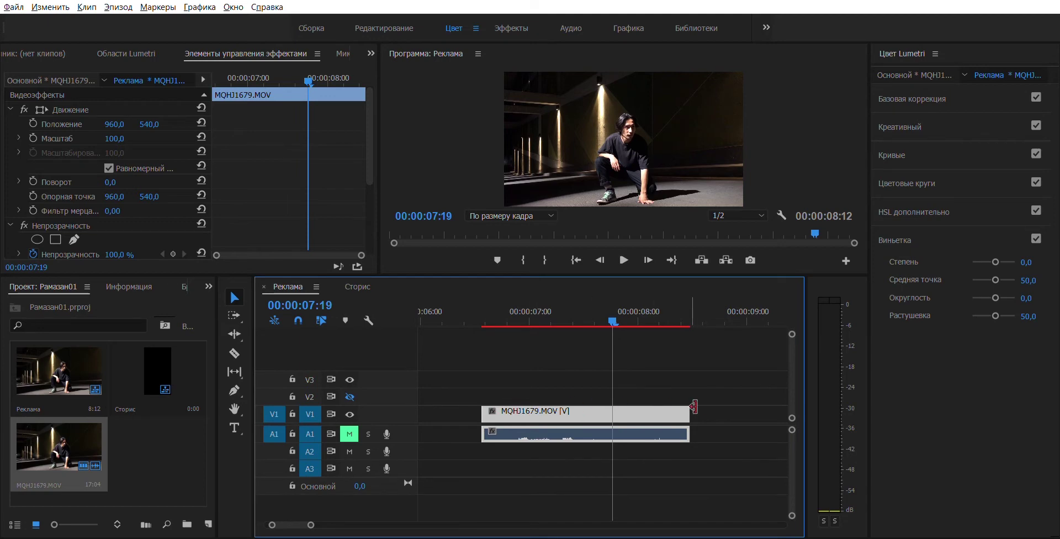
Unlink the picture and audio of the last piece on V1 and select its picture alone
{"action": "left_click", "coordinate": [577, 387]}
{"action": "left_click", "coordinate": [530, 414]}
{"action": "left_click", "coordinate": [552, 398]}
{"action": "left_click", "coordinate": [562, 410]}
{"action": "left_click", "coordinate": [566, 401]}
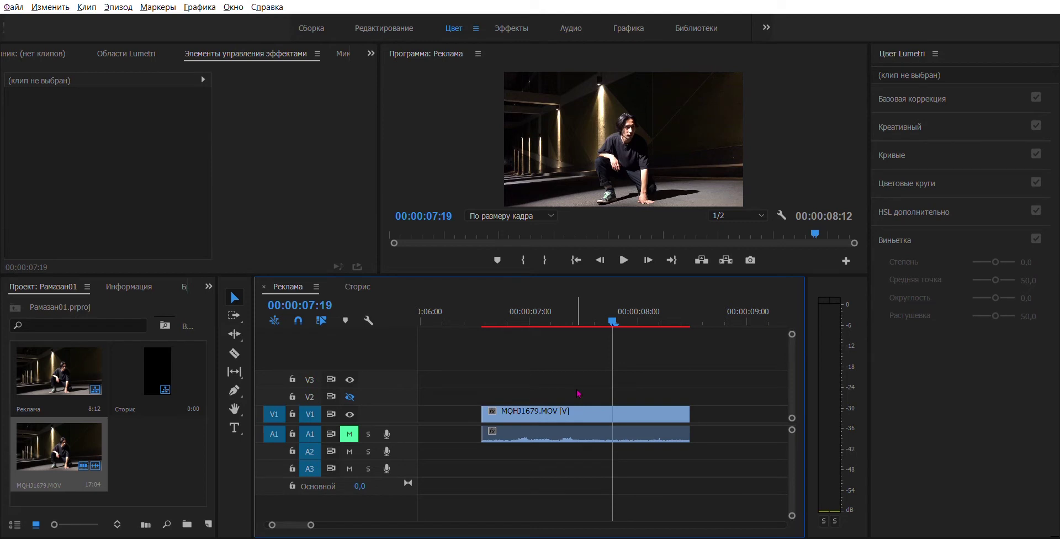
{"action": "left_click", "coordinate": [574, 404]}
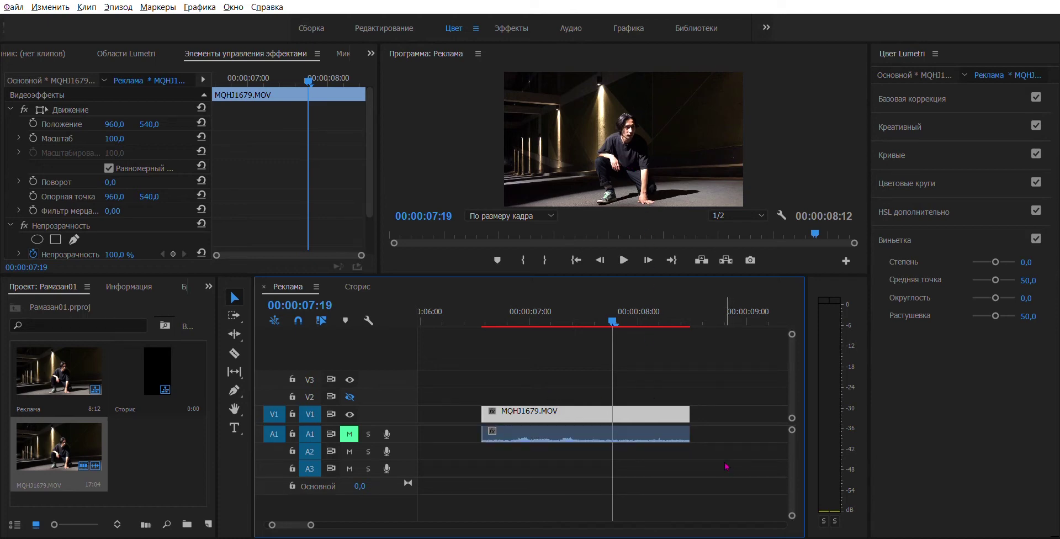
Shift the unlinked audio earlier and return it under its picture, try the same with the picture, and clear the selection
{"action": "left_click_drag", "start_coordinate": [587, 434], "coordinate": [531, 434]}
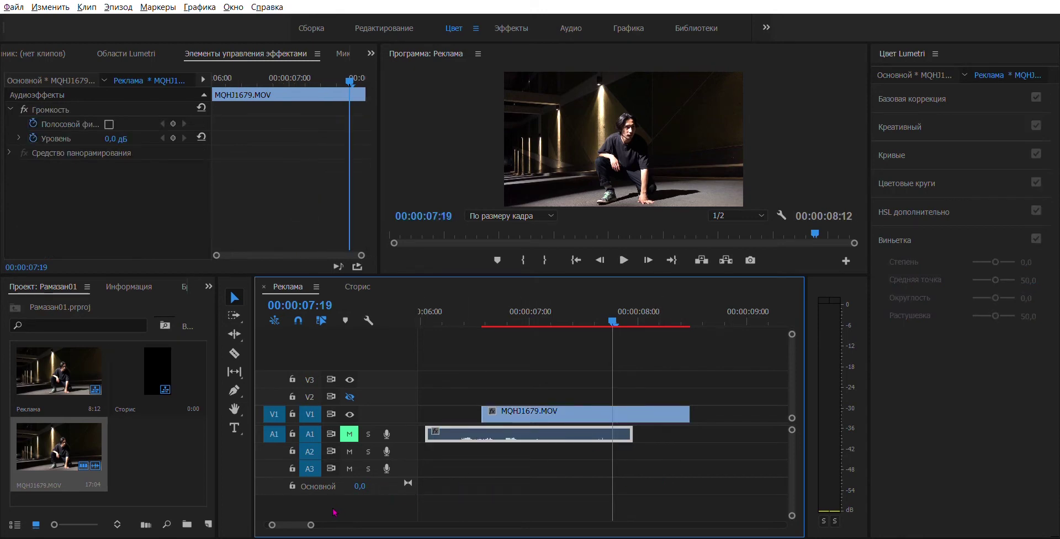
{"action": "left_click_drag", "start_coordinate": [310, 525], "coordinate": [343, 525]}
{"action": "mouse_move", "coordinate": [584, 430]}
{"action": "left_mouse_down"}
{"action": "mouse_move", "coordinate": [684, 424]}
{"action": "mouse_move", "coordinate": [604, 434]}
{"action": "left_mouse_up"}
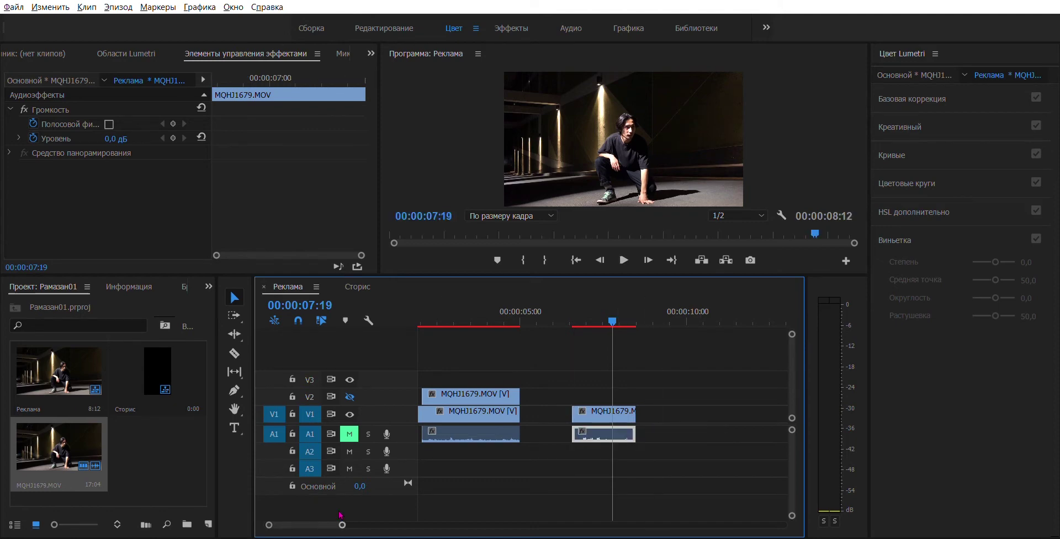
{"action": "scroll", "coordinate": [345, 517], "scroll_direction": "up", "scroll_amount": 3}
{"action": "key", "text": "="}
{"action": "left_click_drag", "start_coordinate": [627, 414], "coordinate": [596, 414]}
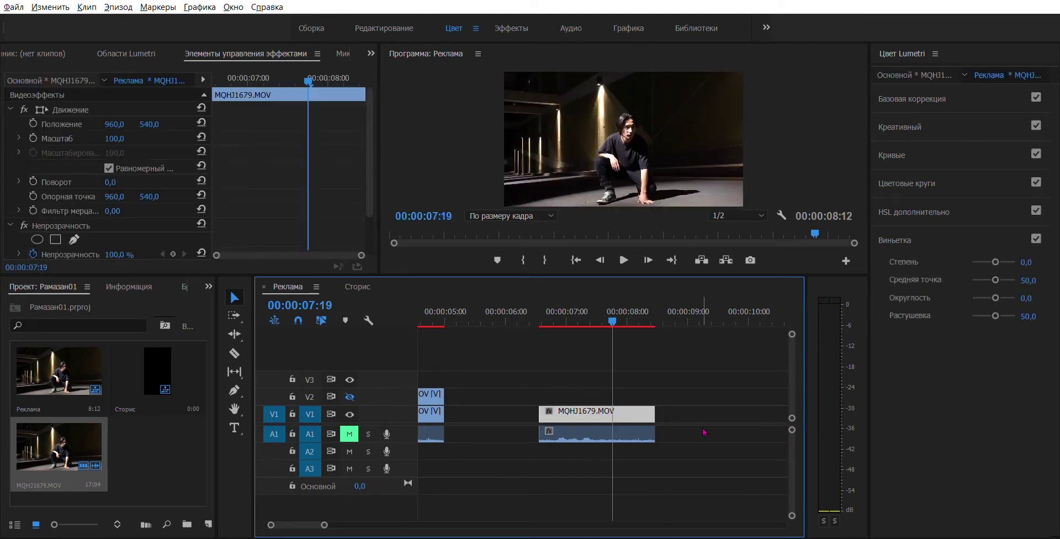
{"action": "left_click", "coordinate": [667, 374]}
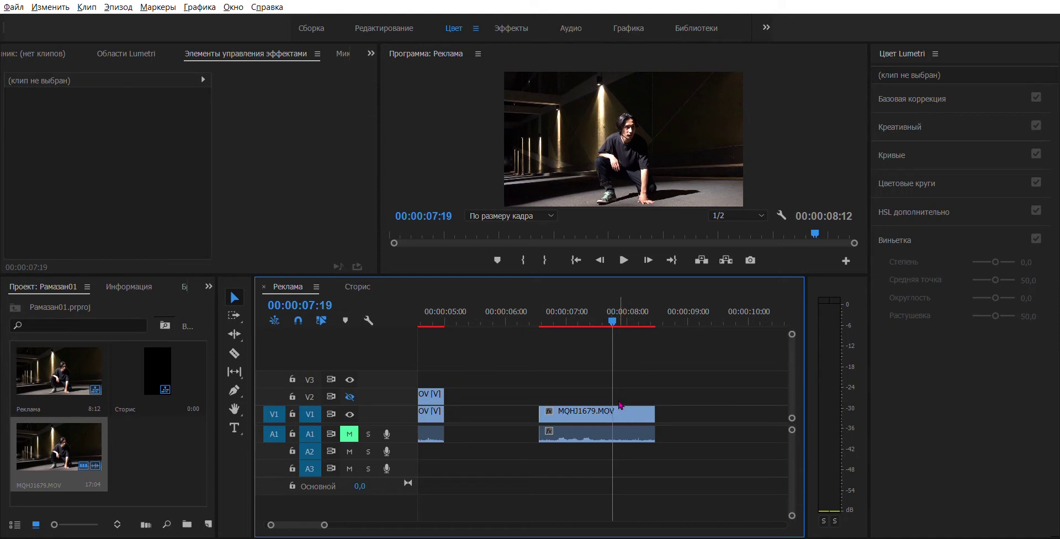
Delete the last piece's picture from V1, select its remaining audio and step the playhead back to 00:00:06:16
{"action": "left_click", "coordinate": [620, 407]}
{"action": "key", "text": "Delete"}
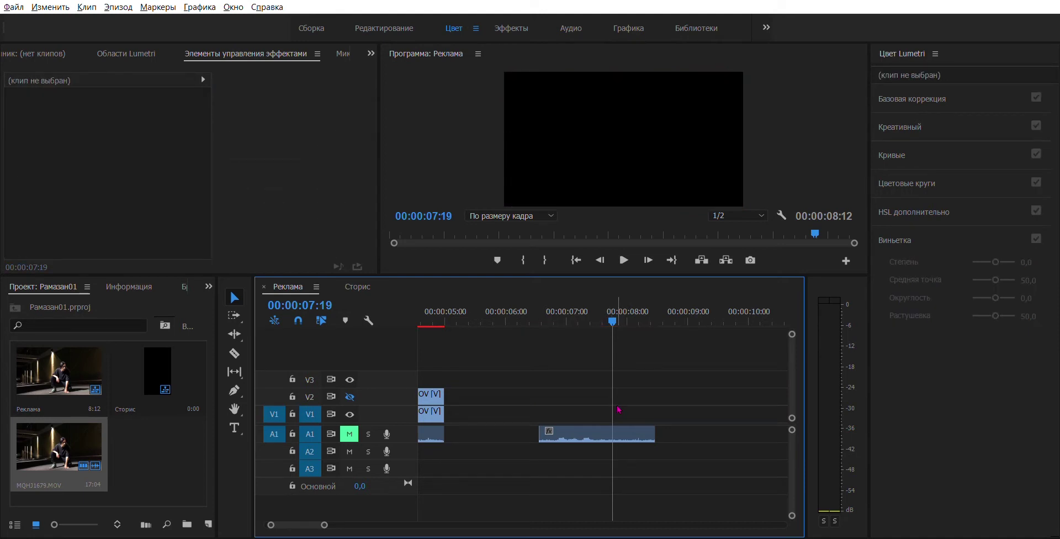
{"action": "left_click", "coordinate": [581, 431]}
{"action": "key", "text": "Left"}
{"action": "key", "text": "Left"}
{"action": "key", "text": "Left"}
{"action": "key", "text": "Left"}
{"action": "key", "text": "Left"}
{"action": "key", "text": "Left"}
{"action": "key", "text": "Left"}
{"action": "key", "text": "Left"}
{"action": "key", "text": "Left"}
{"action": "key", "text": "Left"}
{"action": "key", "text": "Left"}
{"action": "key", "text": "Left"}
{"action": "key", "text": "Left"}
{"action": "key", "text": "Left"}
{"action": "key", "text": "Left"}
{"action": "key", "text": "Left"}
{"action": "key", "text": "Left"}
{"action": "key", "text": "Left"}
{"action": "key", "text": "Left"}
{"action": "key", "text": "Left"}
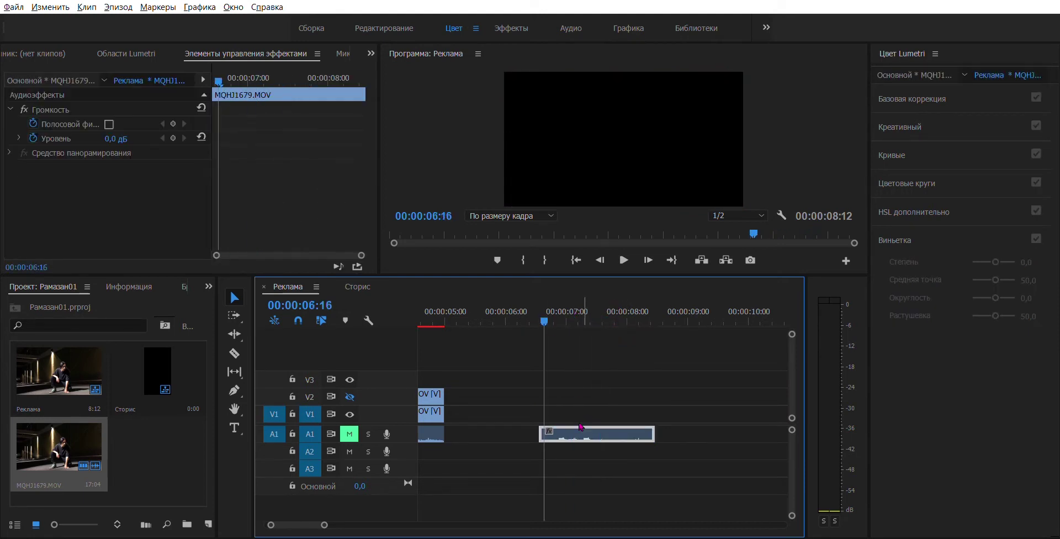
Move the remaining audio onto A2 beneath the first piece near the sequence start and set the playhead to 00:00:02:07
{"action": "left_click_drag", "start_coordinate": [581, 426], "coordinate": [539, 444]}
{"action": "left_click_drag", "start_coordinate": [271, 525], "coordinate": [344, 514]}
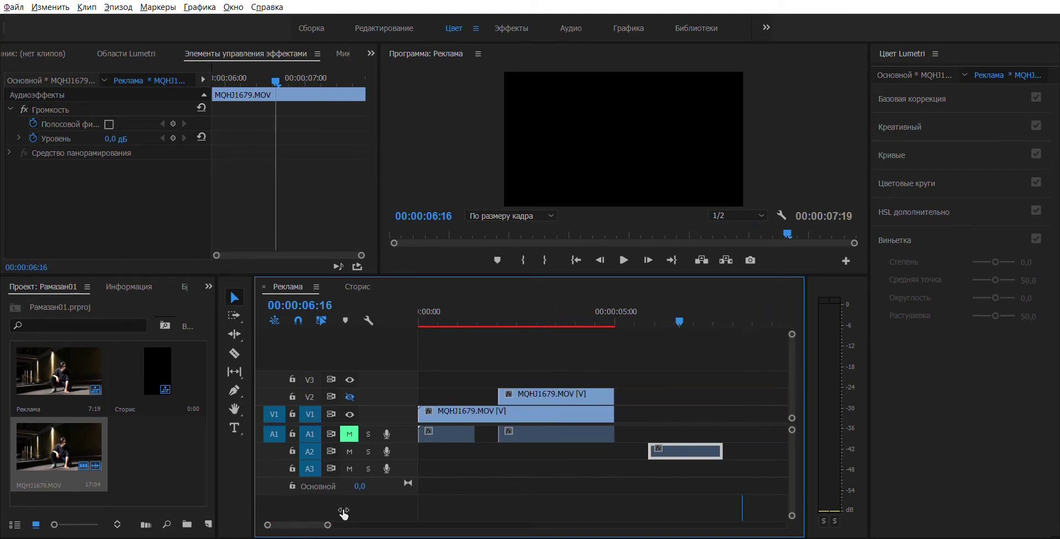
{"action": "left_click_drag", "start_coordinate": [630, 452], "coordinate": [469, 451]}
{"action": "left_click", "coordinate": [488, 321]}
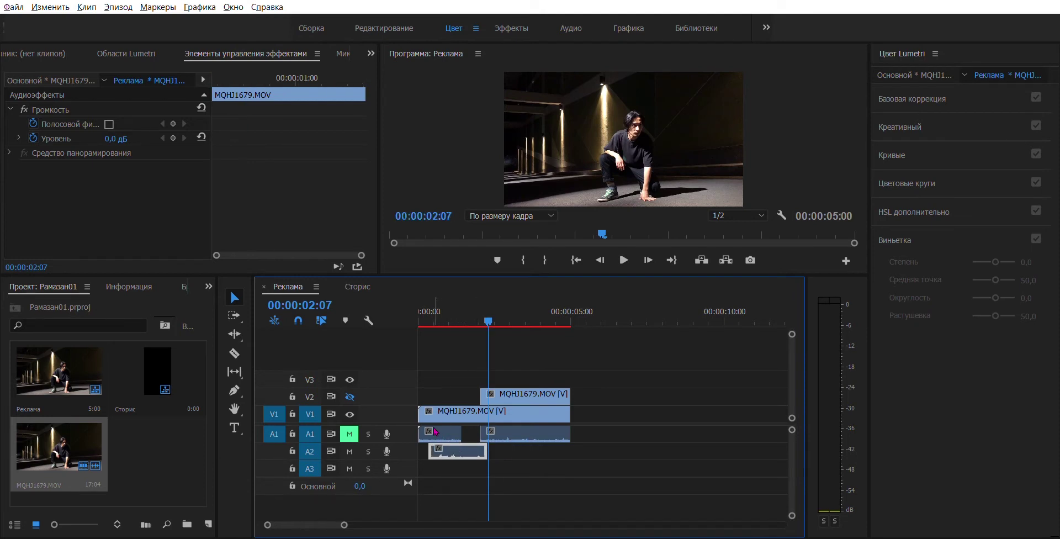
Make track V2 visible, shift the A2 audio to start at about 1 second and set the playhead to 00:00:01:03
{"action": "left_click", "coordinate": [350, 397]}
{"action": "left_click_drag", "start_coordinate": [486, 451], "coordinate": [487, 452]}
{"action": "left_click", "coordinate": [455, 307]}
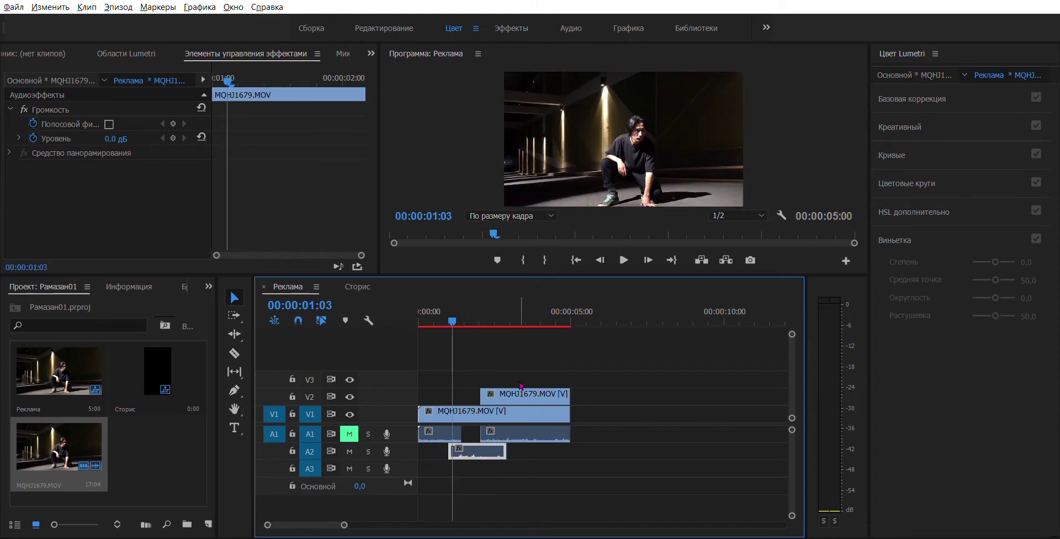
Move the V2 piece with its audio so that it starts where the V1 piece ends, and clear the selection
{"action": "left_click_drag", "start_coordinate": [521, 394], "coordinate": [625, 392]}
{"action": "left_click_drag", "start_coordinate": [344, 524], "coordinate": [394, 524]}
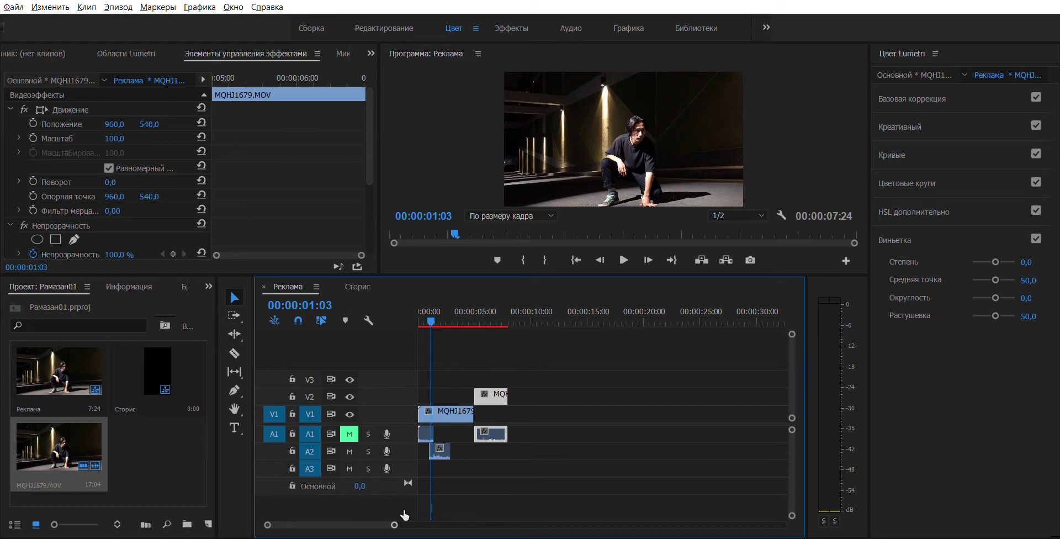
{"action": "left_click_drag", "start_coordinate": [394, 525], "coordinate": [375, 525]}
{"action": "left_click", "coordinate": [522, 366]}
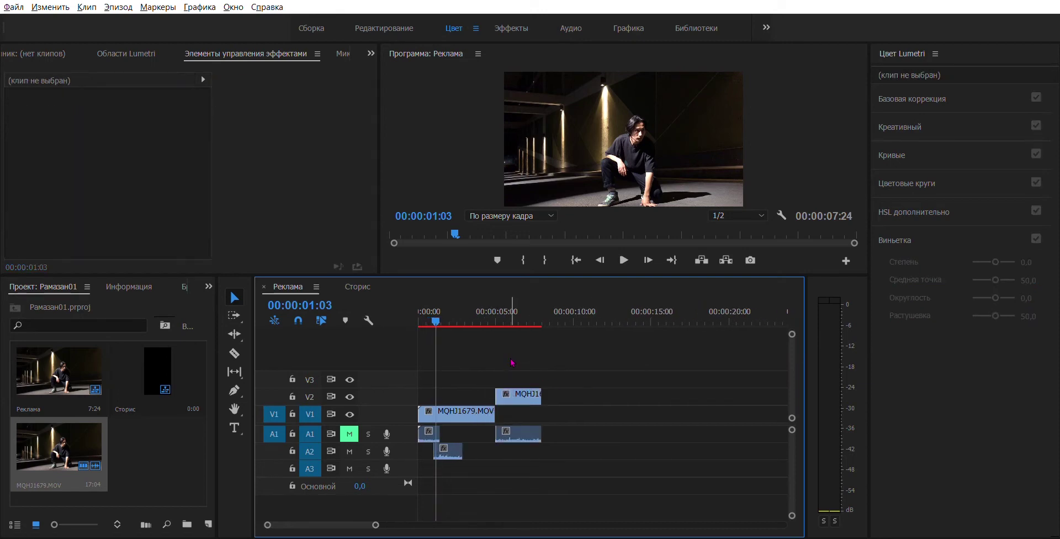
Copy the V2 piece and paste it onto V1 at about 8.5 seconds, after a short gap
{"action": "left_click", "coordinate": [519, 391]}
{"action": "key", "text": "ctrl+c"}
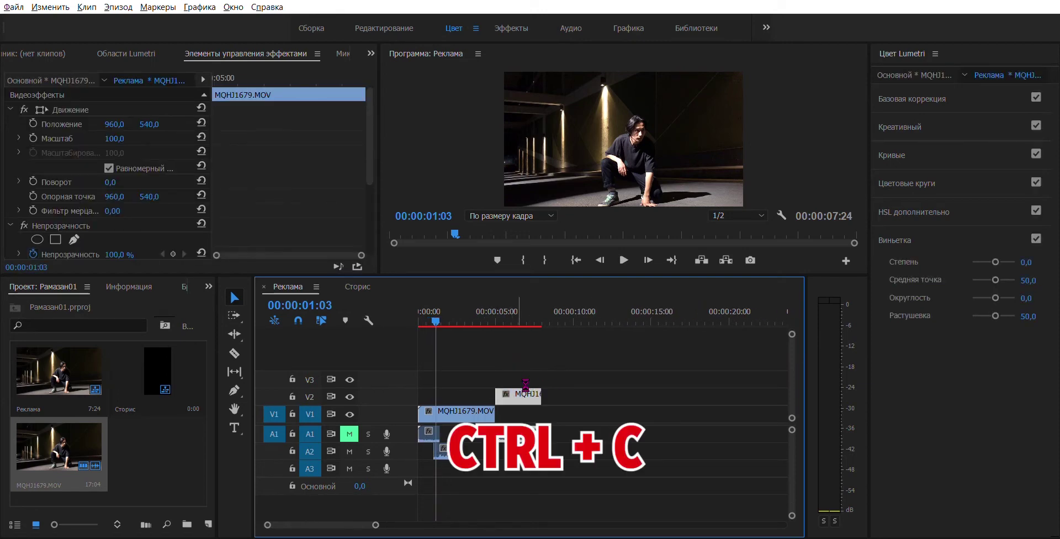
{"action": "left_click", "coordinate": [553, 312]}
{"action": "key", "text": "ctrl+v"}
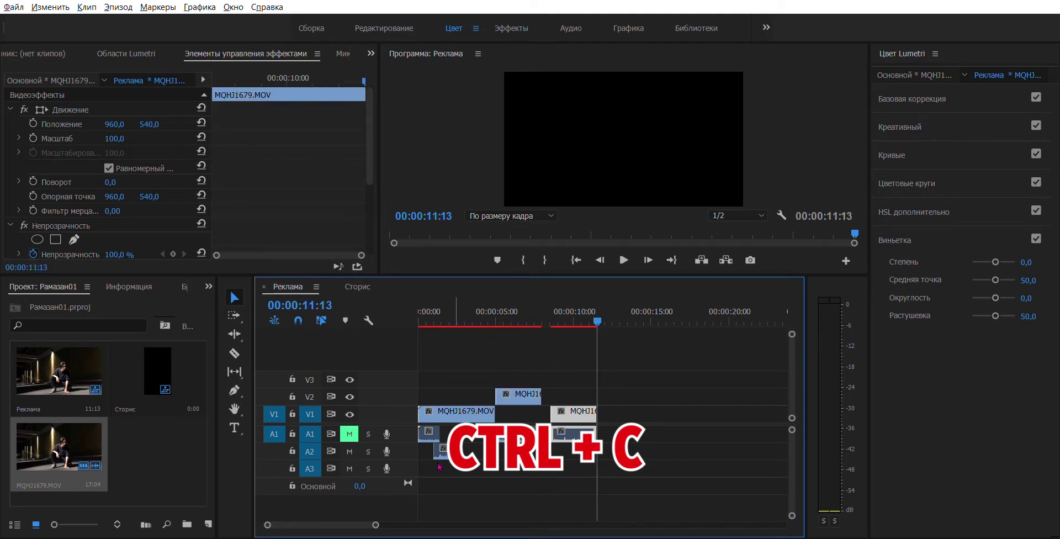
Remove the original piece from V2, keep a single copy on V1 after the gap and set the playhead to 00:00:09:04
{"action": "left_click_drag", "start_coordinate": [376, 525], "coordinate": [358, 524]}
{"action": "left_click", "coordinate": [584, 384]}
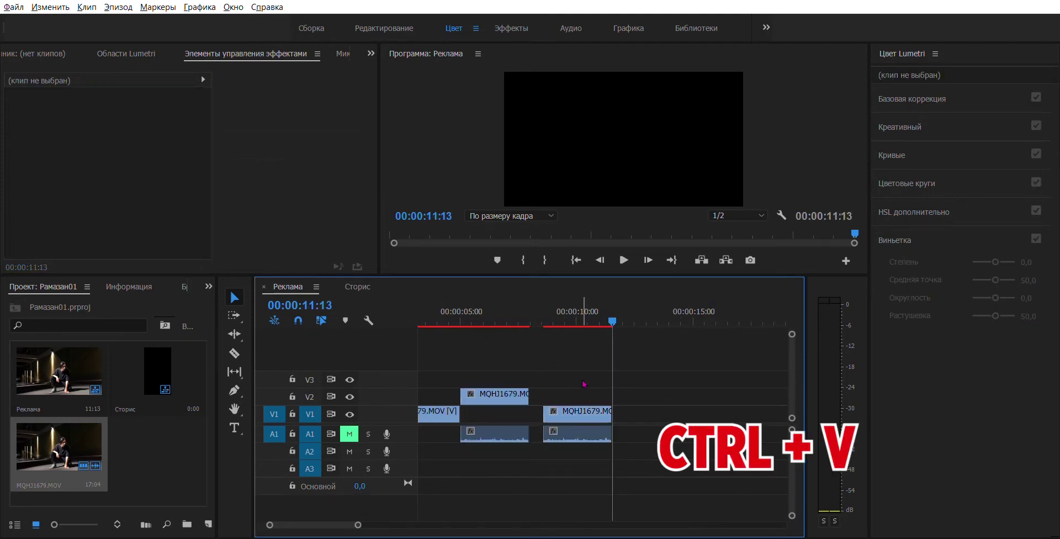
{"action": "left_click", "coordinate": [586, 408]}
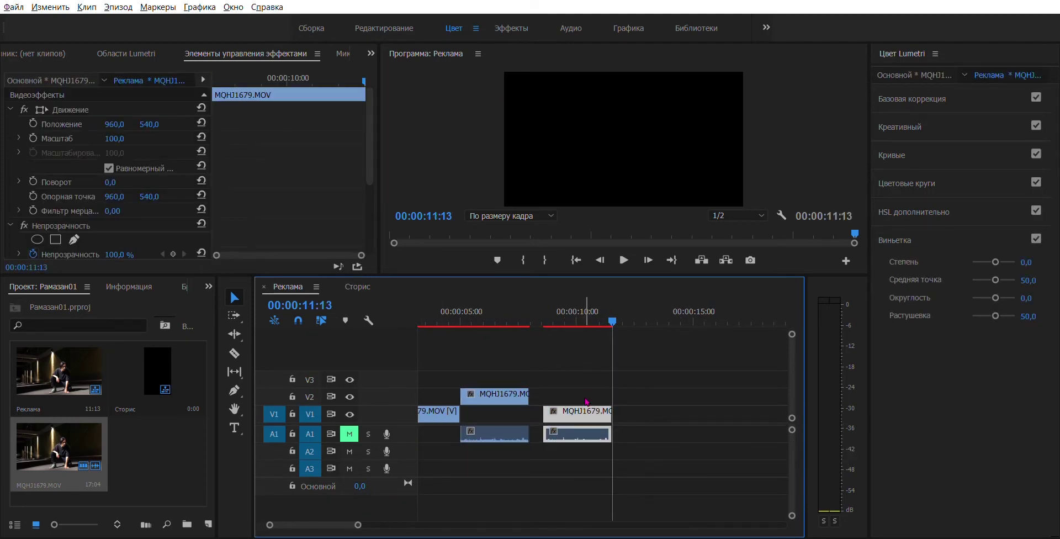
{"action": "left_click_drag", "start_coordinate": [582, 401], "coordinate": [646, 413]}
{"action": "left_click_drag", "start_coordinate": [509, 377], "coordinate": [608, 420]}
{"action": "left_click", "coordinate": [606, 386]}
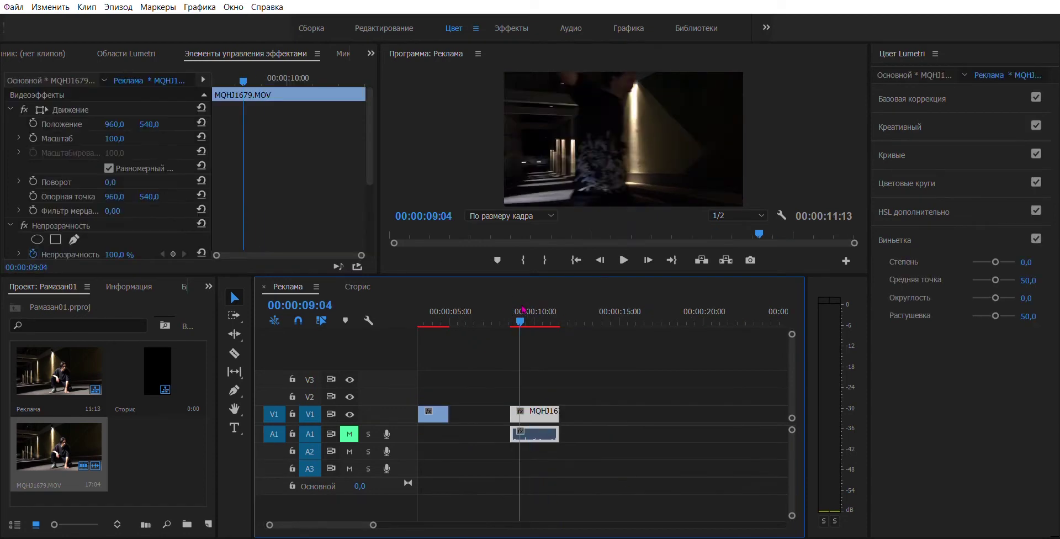
Set the playhead to 00:00:09:16 and resize the workspace panels to give the effect controls and program preview more room
{"action": "left_click_drag", "start_coordinate": [520, 323], "coordinate": [529, 338]}
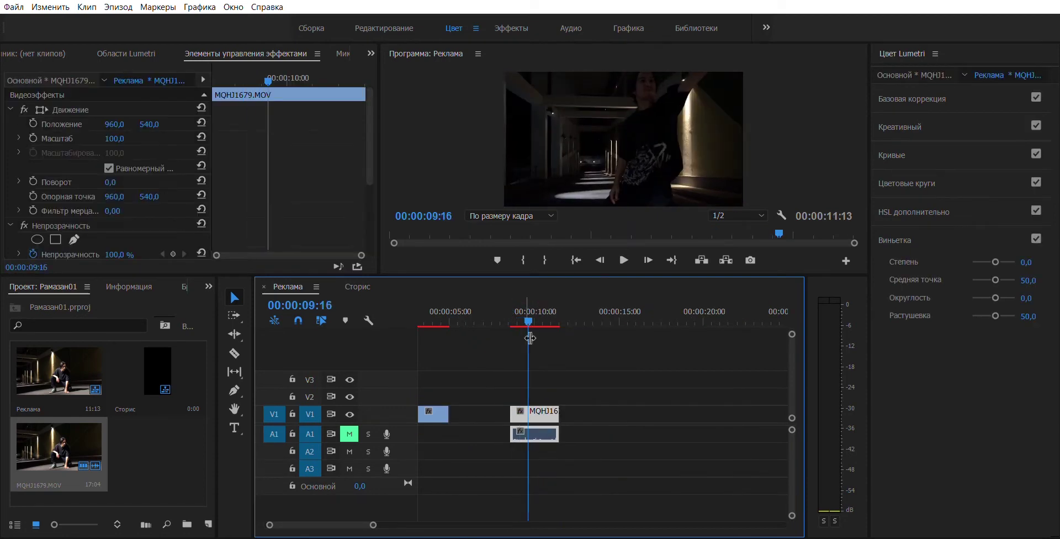
{"action": "left_click_drag", "start_coordinate": [375, 524], "coordinate": [384, 519]}
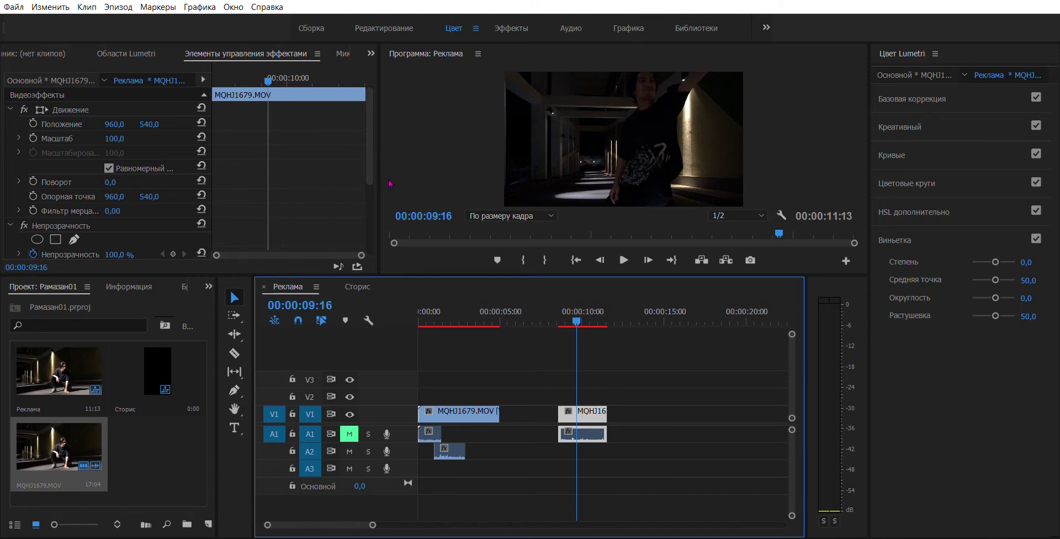
{"action": "left_click_drag", "start_coordinate": [380, 182], "coordinate": [496, 182]}
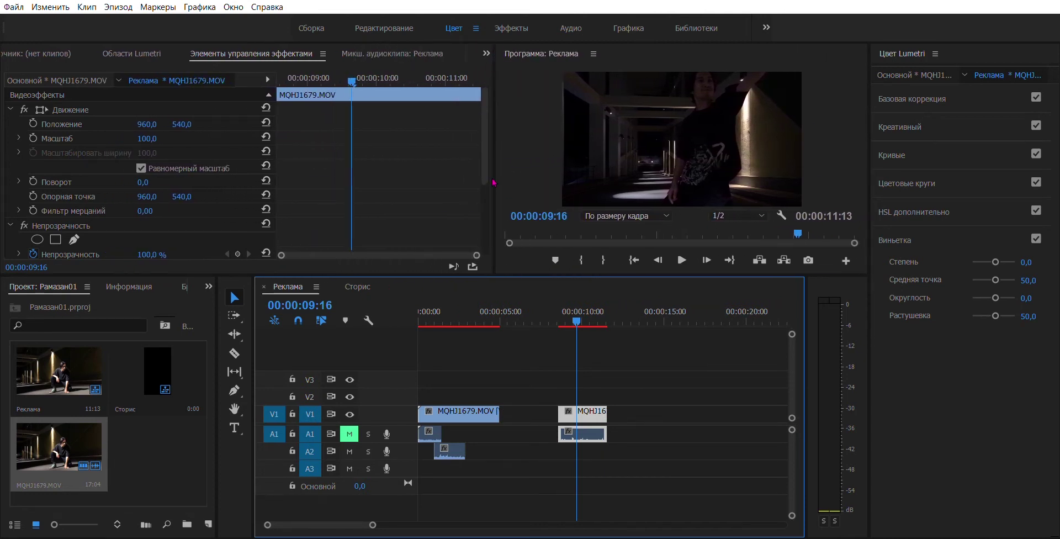
{"action": "left_click_drag", "start_coordinate": [494, 181], "coordinate": [387, 181]}
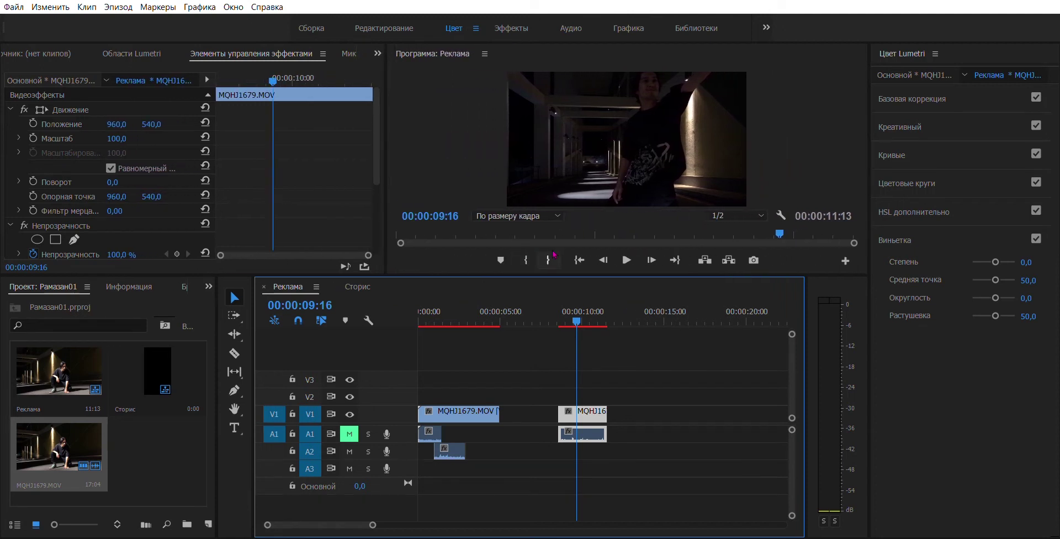
{"action": "left_click_drag", "start_coordinate": [553, 276], "coordinate": [568, 250]}
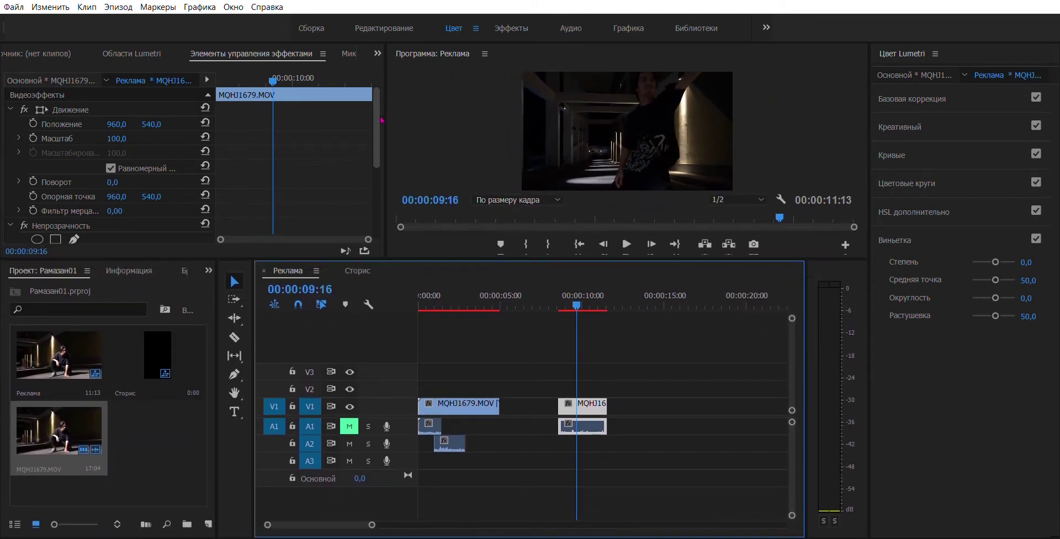
{"action": "left_click_drag", "start_coordinate": [387, 138], "coordinate": [446, 138]}
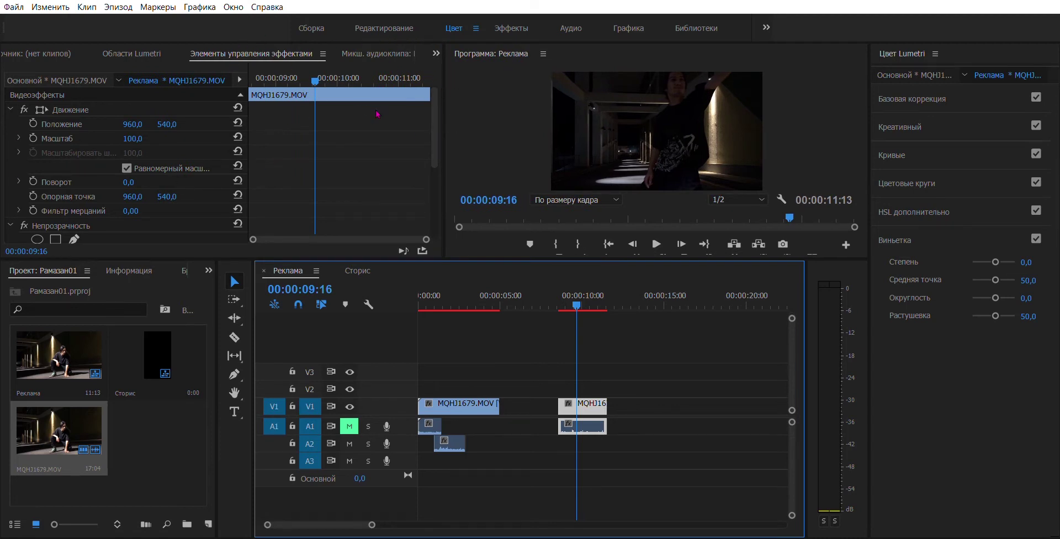
{"action": "left_click_drag", "start_coordinate": [435, 127], "coordinate": [434, 196]}
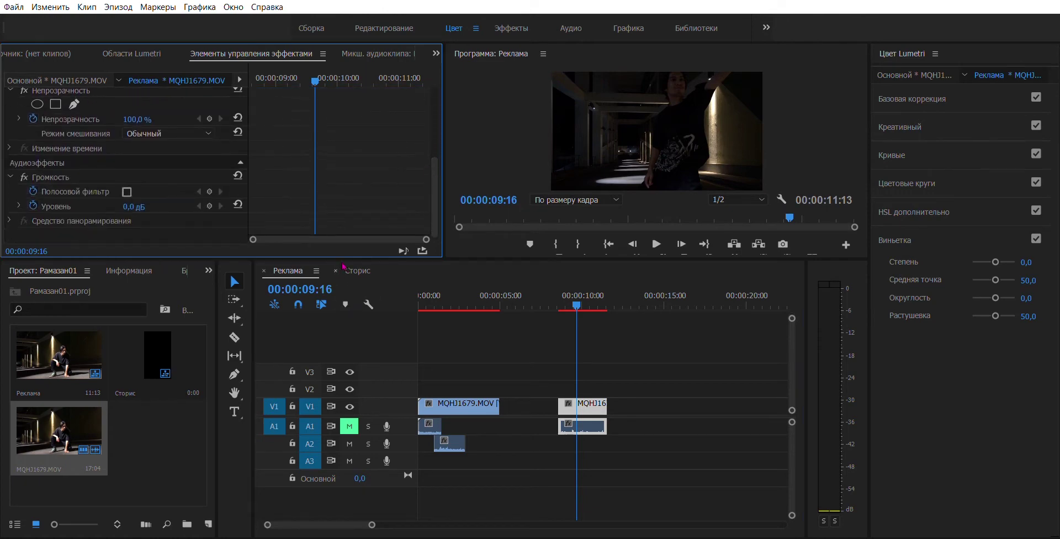
{"action": "left_click_drag", "start_coordinate": [344, 259], "coordinate": [364, 290]}
Select the second piece of MQHJ1679.MOV on V1 and change its position to 956, 545
{"action": "left_click", "coordinate": [596, 402]}
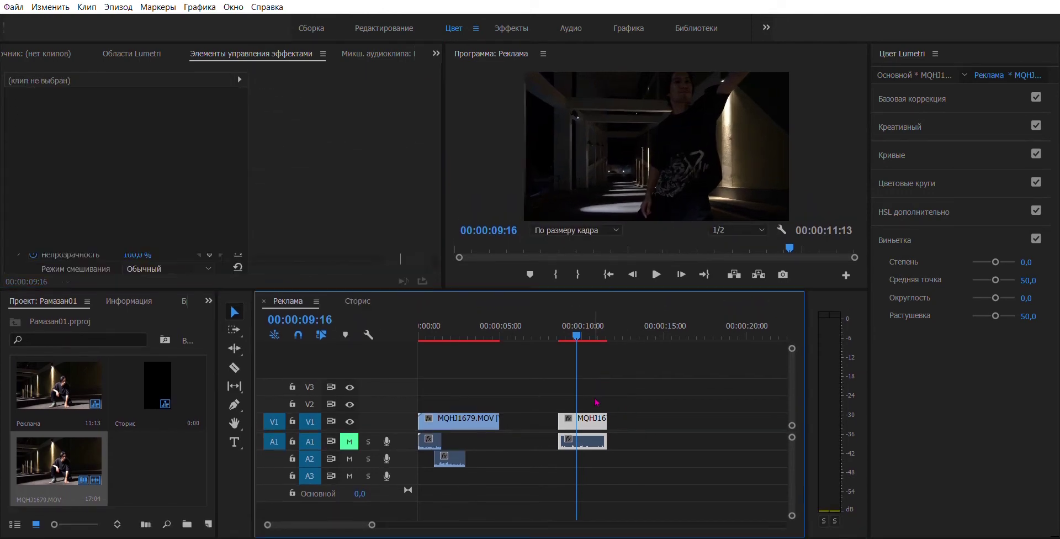
{"action": "scroll", "coordinate": [375, 150], "scroll_direction": "down", "scroll_amount": 1}
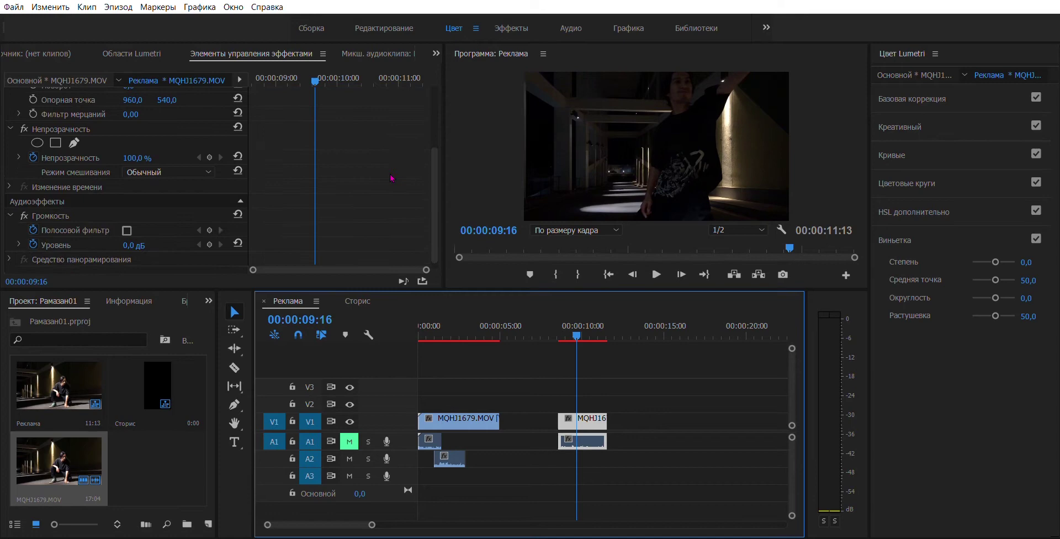
{"action": "scroll", "coordinate": [396, 181], "scroll_direction": "up", "scroll_amount": 1}
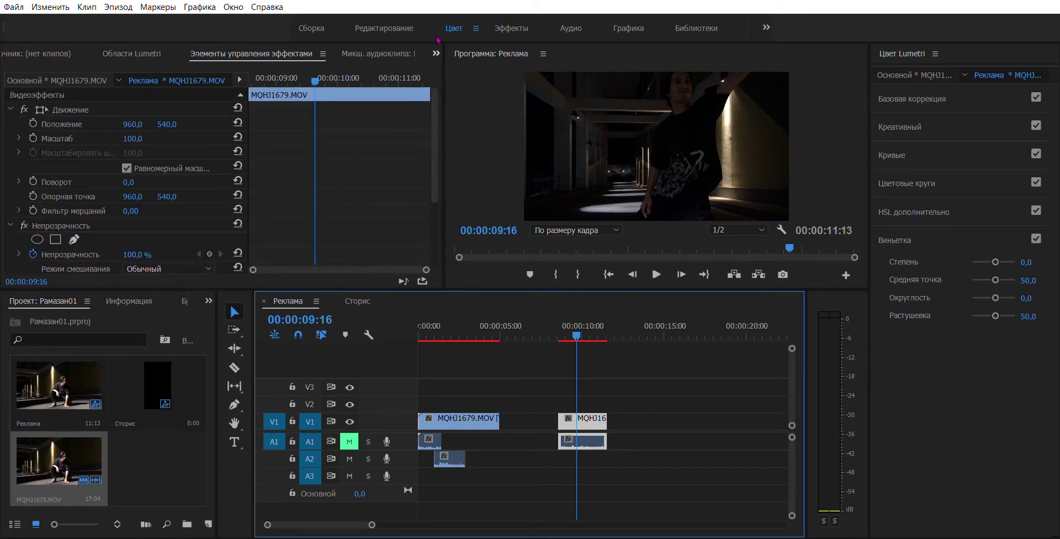
{"action": "left_click", "coordinate": [230, 40]}
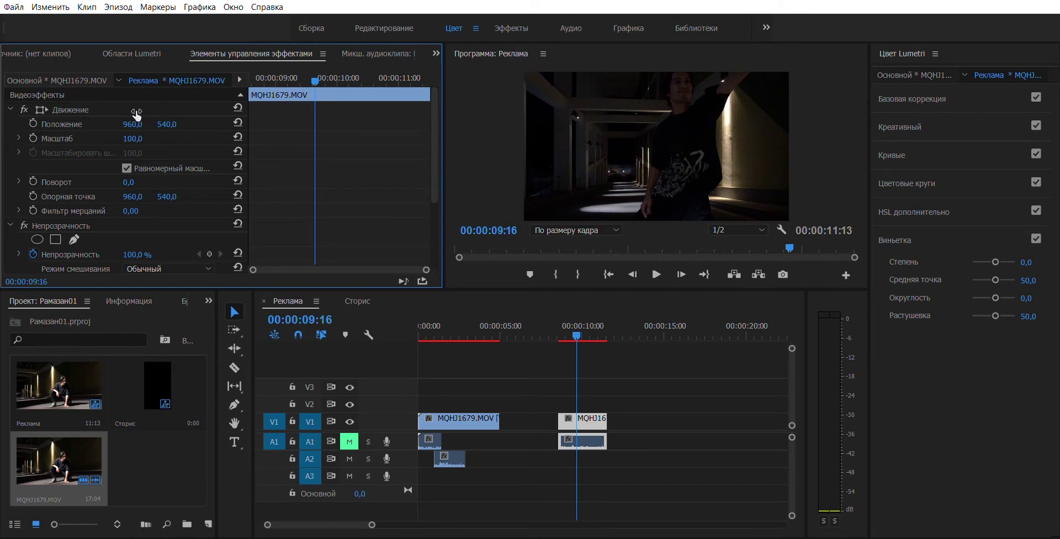
{"action": "mouse_move", "coordinate": [144, 116]}
{"action": "left_mouse_down"}
{"action": "mouse_move", "coordinate": [79, 116]}
{"action": "mouse_move", "coordinate": [134, 124]}
{"action": "mouse_move", "coordinate": [122, 124]}
{"action": "mouse_move", "coordinate": [141, 111]}
{"action": "left_mouse_up"}
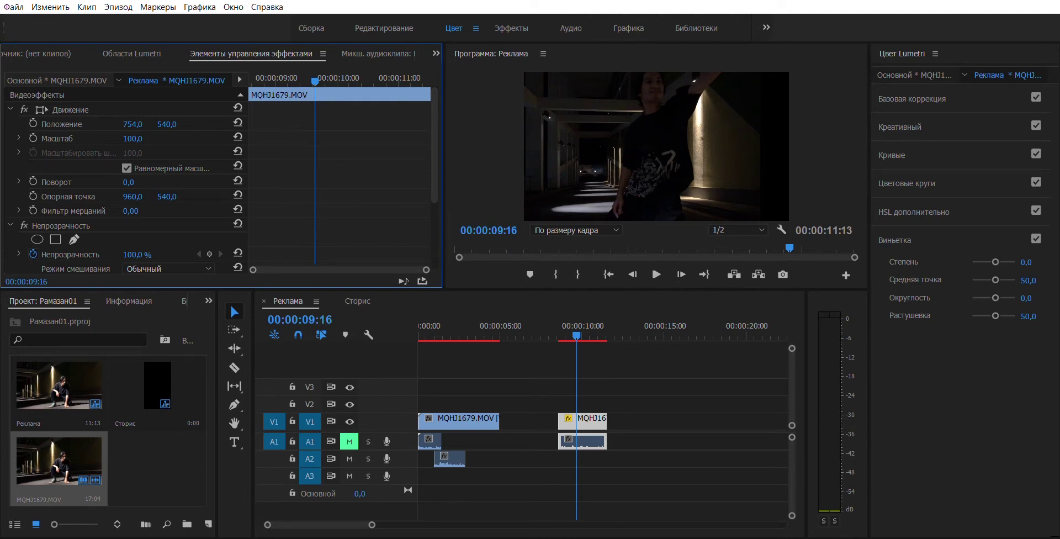
{"action": "left_click_drag", "start_coordinate": [133, 124], "coordinate": [449, 124]}
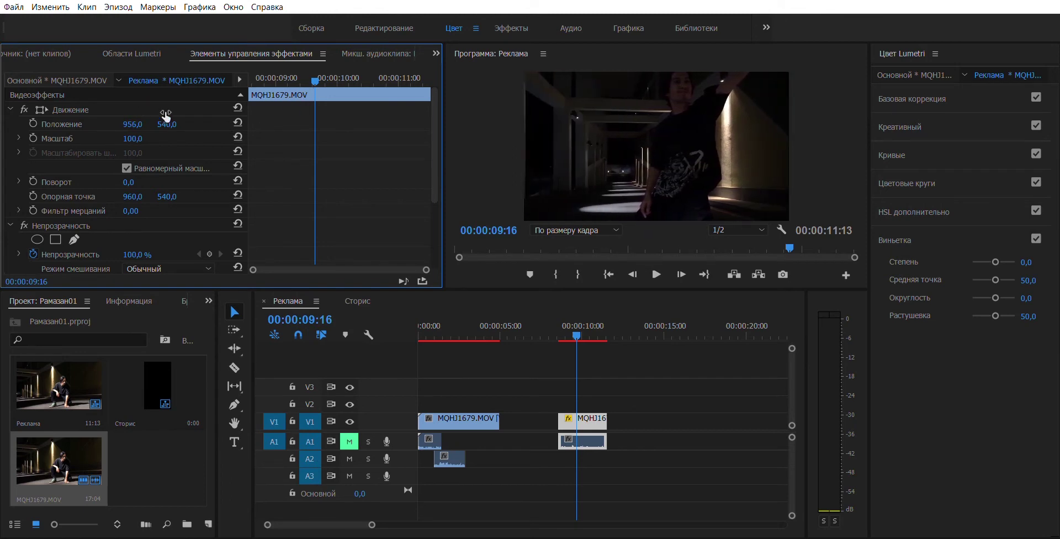
{"action": "left_click_drag", "start_coordinate": [167, 124], "coordinate": [251, 128]}
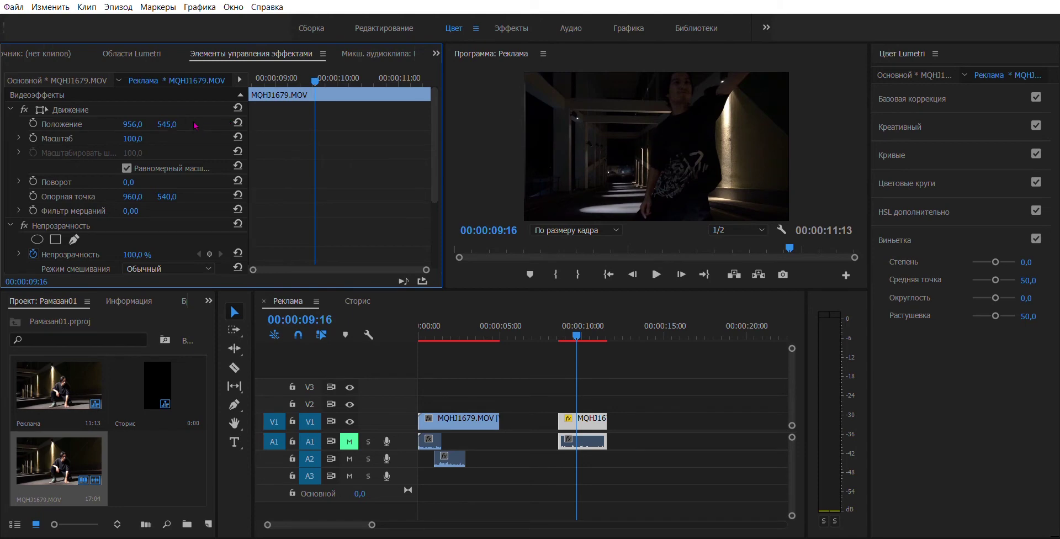
Turn off uniform scaling for the piece and set its vertical position to 200
{"action": "left_click", "coordinate": [127, 168]}
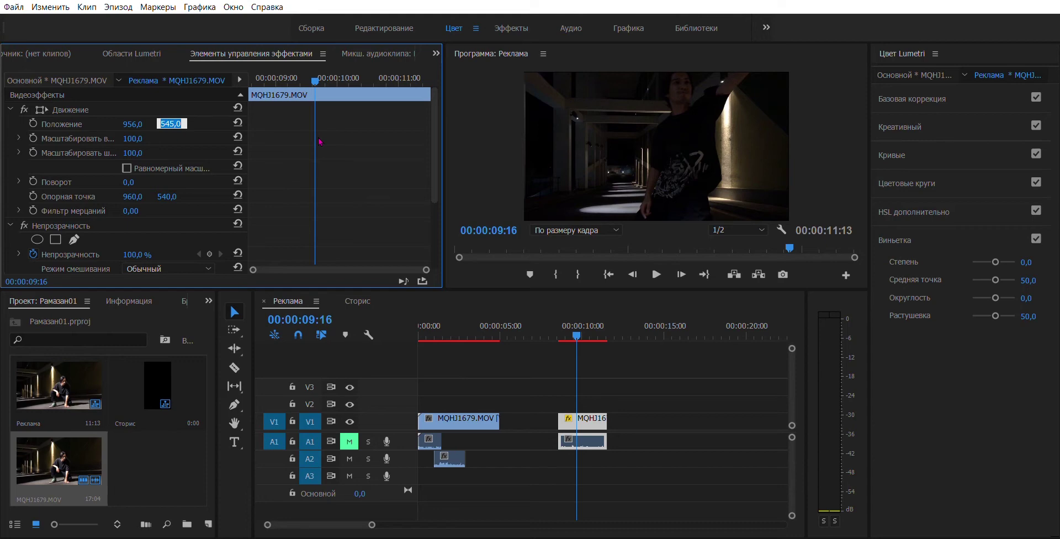
{"action": "type", "text": "200"}
{"action": "key", "text": "Return"}
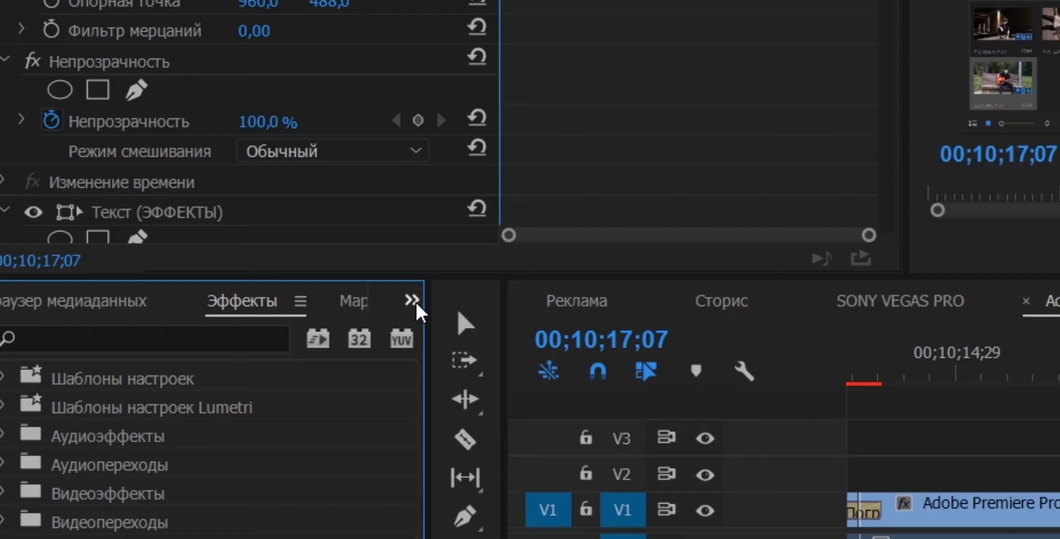
Show the contents of project Рамазан01, and switch back to the effects library
{"action": "left_click", "coordinate": [416, 302]}
{"action": "left_click", "coordinate": [446, 344]}
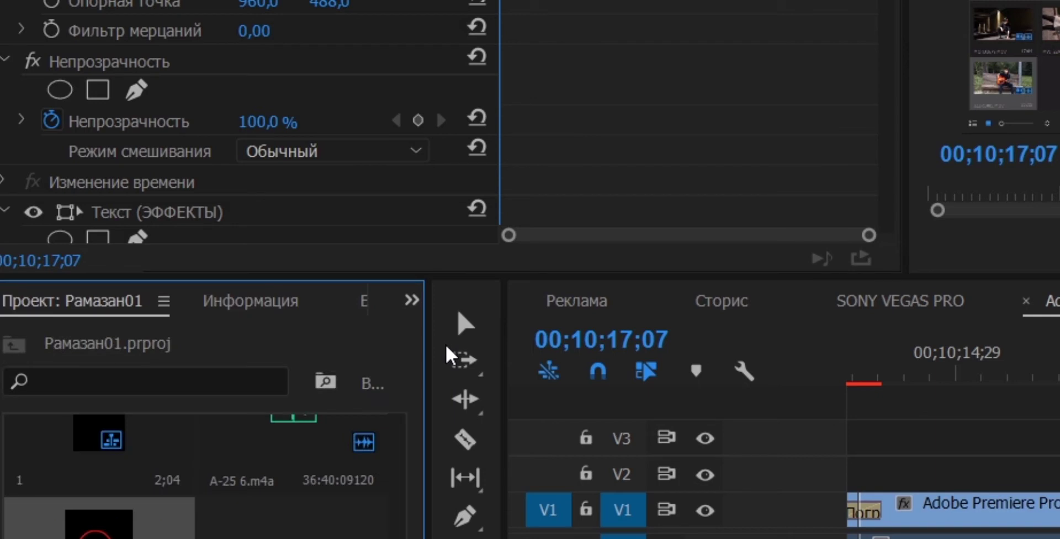
{"action": "left_click", "coordinate": [411, 298]}
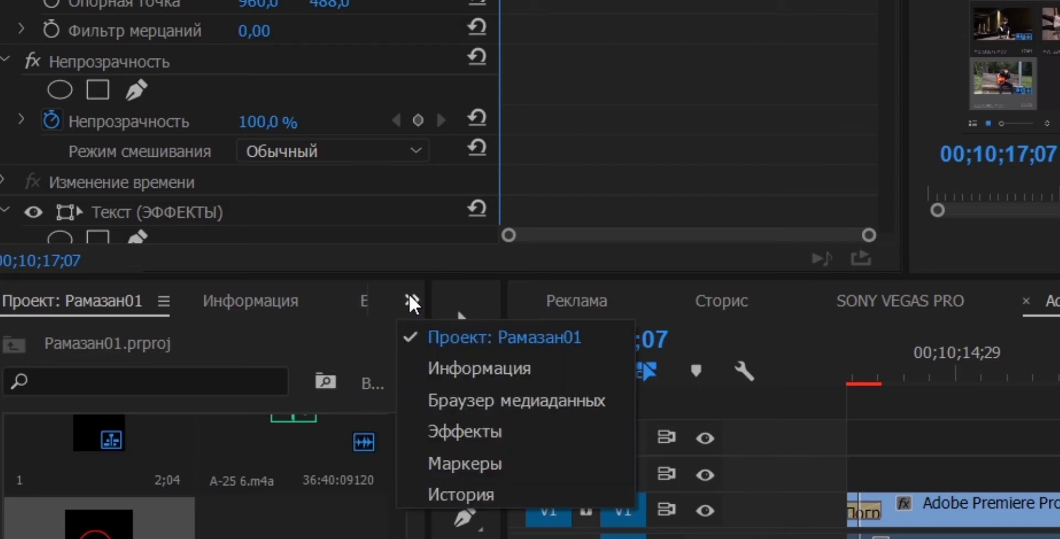
{"action": "left_click", "coordinate": [461, 432]}
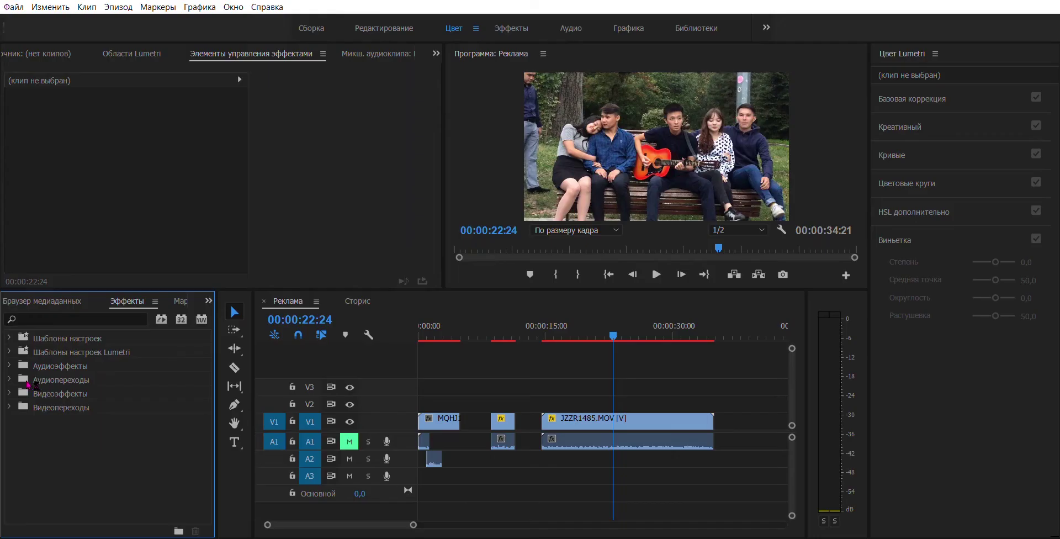
Browse the categories of the "Видеоэффекты" folder in the effects library
{"action": "left_click", "coordinate": [10, 393]}
{"action": "scroll", "coordinate": [82, 415], "scroll_direction": "down", "scroll_amount": 5}
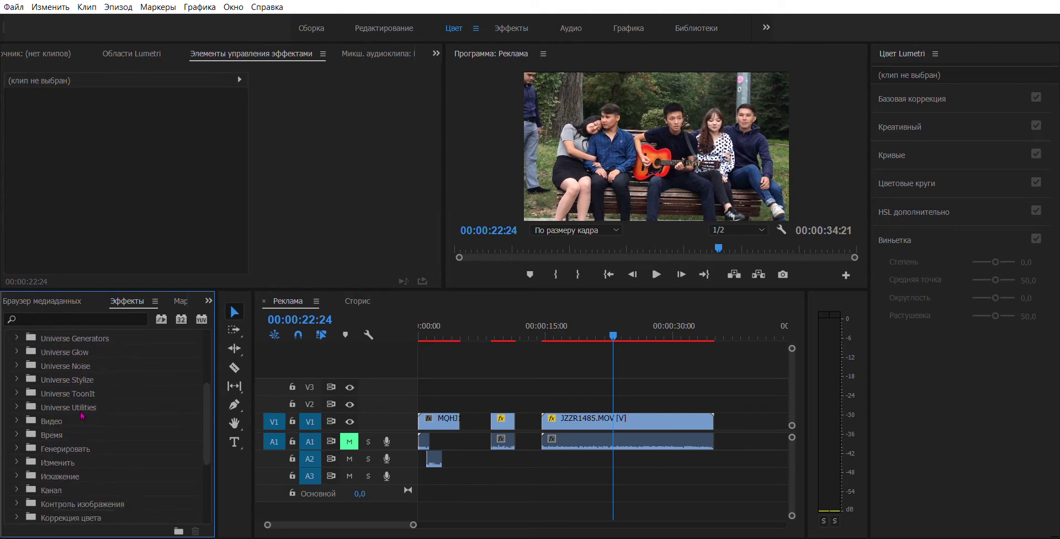
{"action": "scroll", "coordinate": [81, 416], "scroll_direction": "up", "scroll_amount": 5}
{"action": "left_click", "coordinate": [11, 378]}
{"action": "left_click", "coordinate": [10, 380]}
{"action": "scroll", "coordinate": [105, 419], "scroll_direction": "down", "scroll_amount": 5}
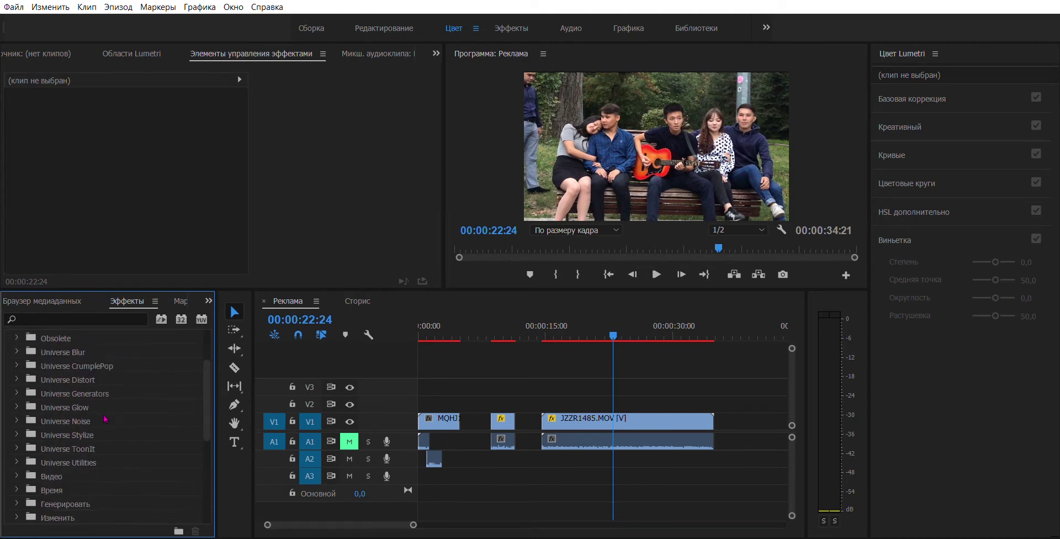
{"action": "scroll", "coordinate": [105, 419], "scroll_direction": "down", "scroll_amount": 5}
{"action": "scroll", "coordinate": [105, 426], "scroll_direction": "down", "scroll_amount": 3}
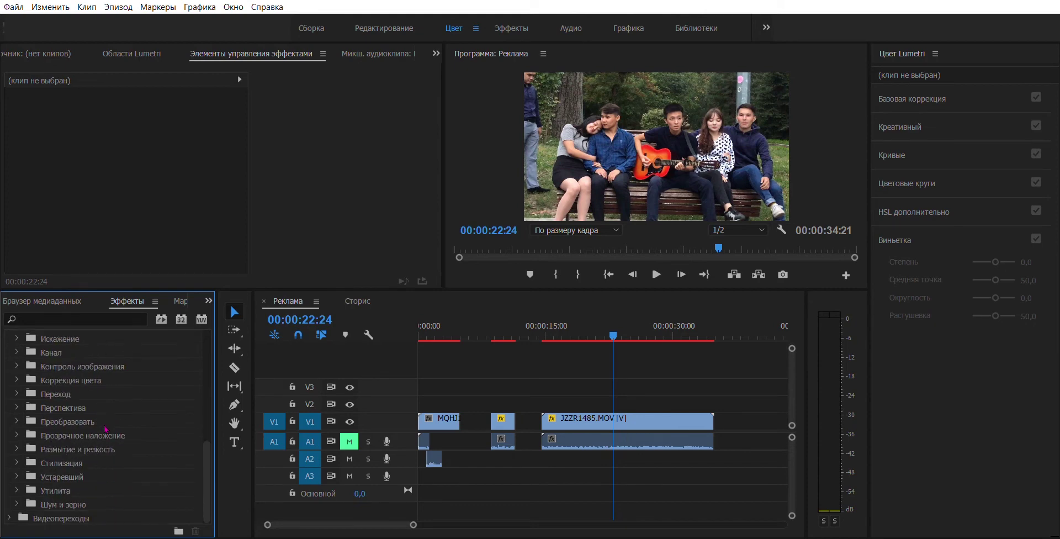
Apply the "Размытие по Гауссу" effect from "Размытие и резкость" to the JZZR1485.MOV clip on V1
{"action": "double_click", "coordinate": [66, 449]}
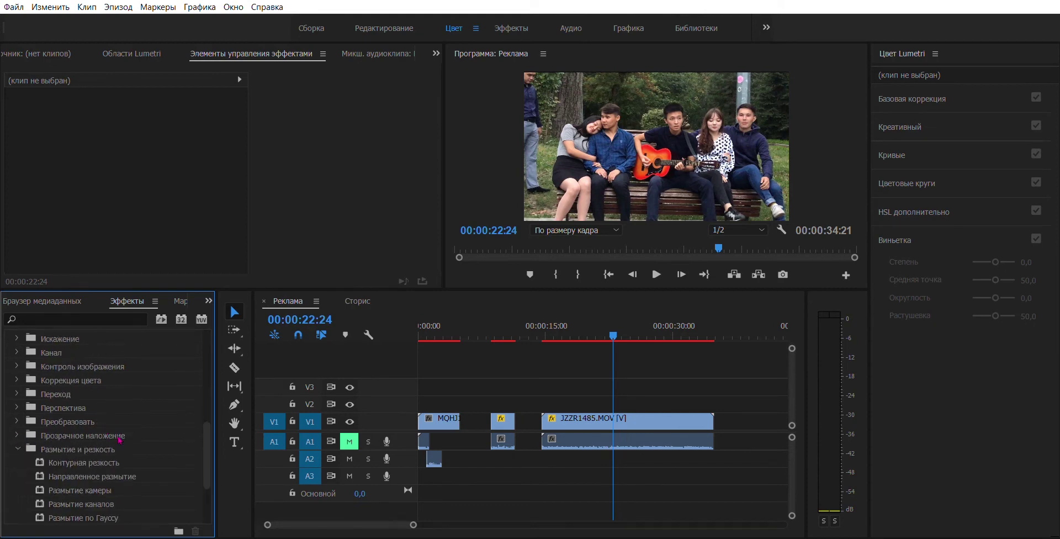
{"action": "scroll", "coordinate": [105, 437], "scroll_direction": "down", "scroll_amount": 3}
{"action": "left_click", "coordinate": [18, 379]}
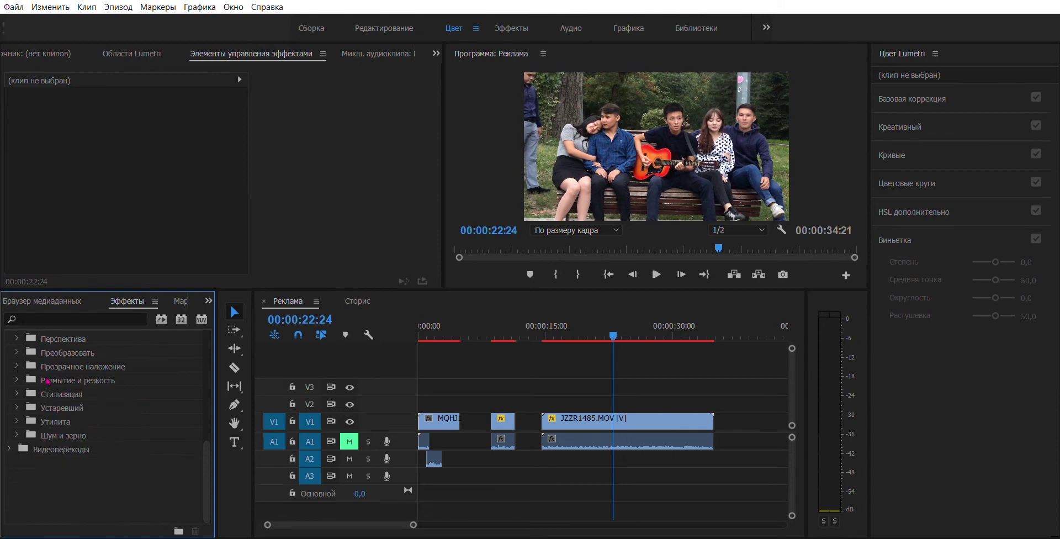
{"action": "left_click", "coordinate": [19, 378]}
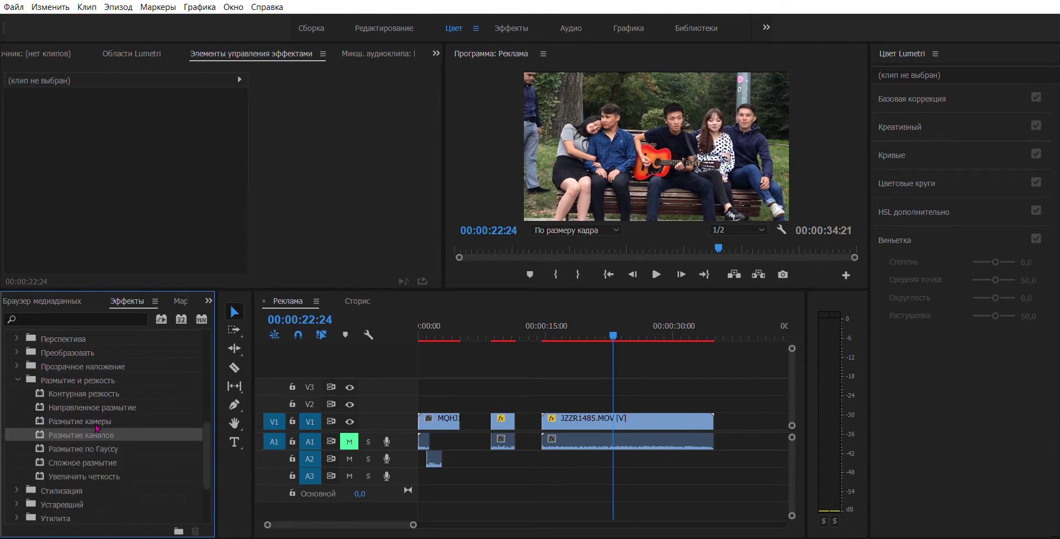
{"action": "left_click_drag", "start_coordinate": [67, 441], "coordinate": [607, 421]}
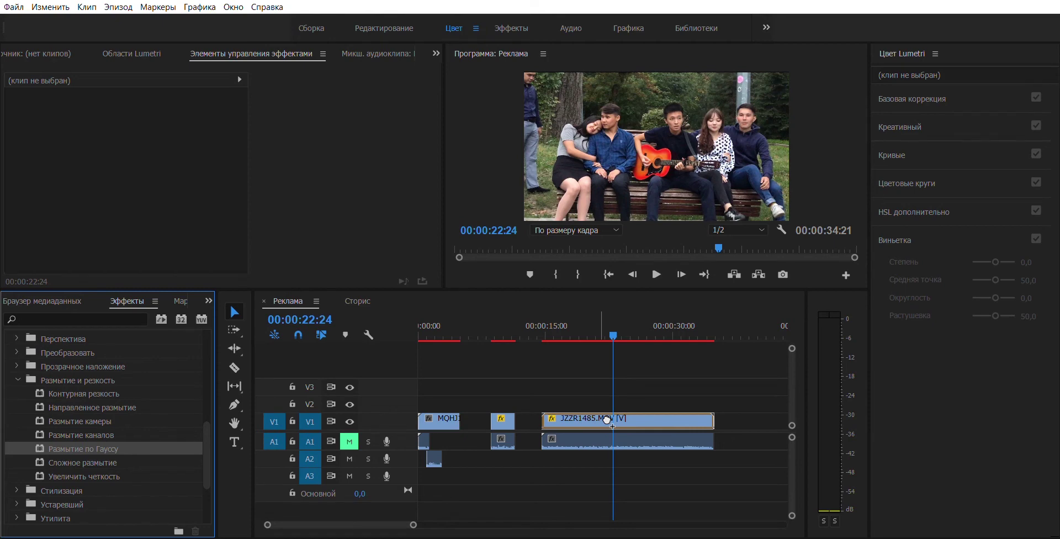
{"action": "left_click_drag", "start_coordinate": [607, 421], "coordinate": [602, 416]}
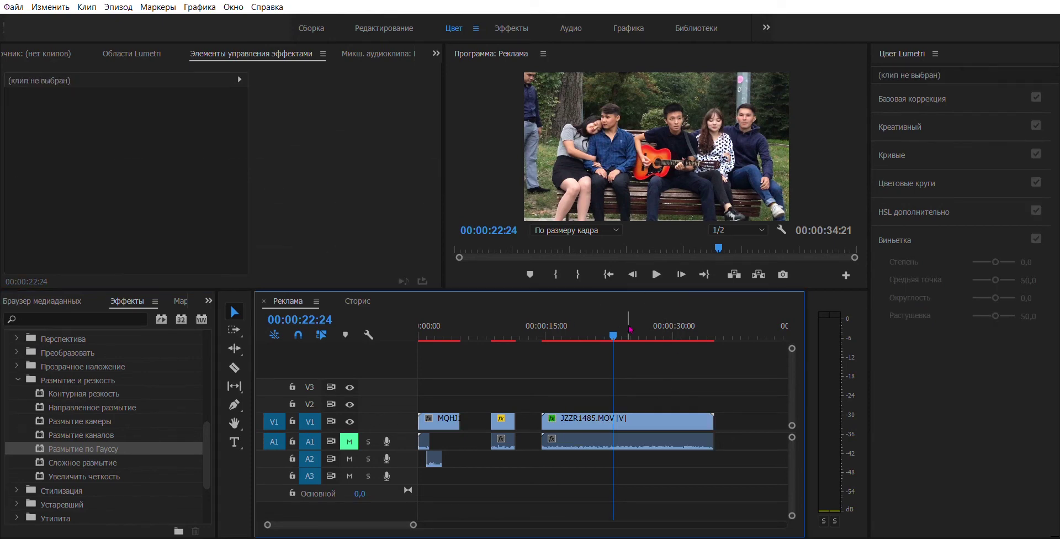
Set the playhead to 00:00:24:15 and the Gaussian blur's "Размытость" on JZZR1485.MOV to 20
{"action": "left_click", "coordinate": [626, 329]}
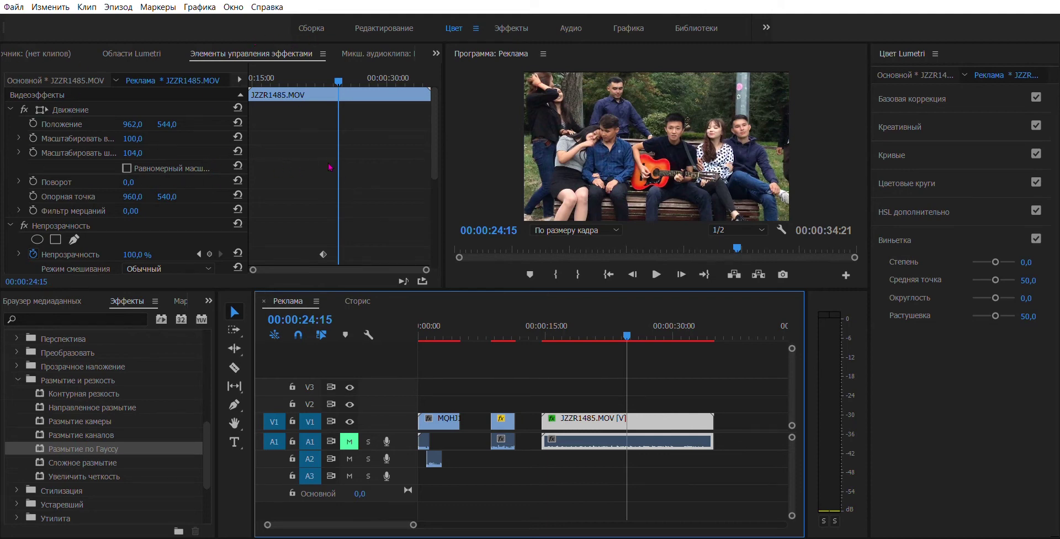
{"action": "left_click_drag", "start_coordinate": [434, 148], "coordinate": [438, 217]}
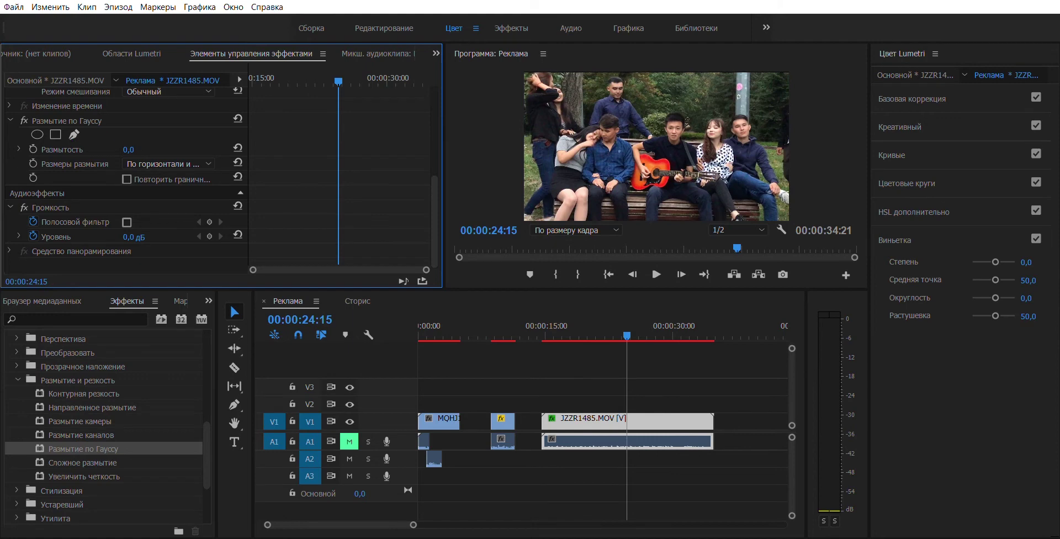
{"action": "left_click", "coordinate": [132, 149]}
{"action": "type", "text": "20"}
{"action": "key", "text": "Return"}
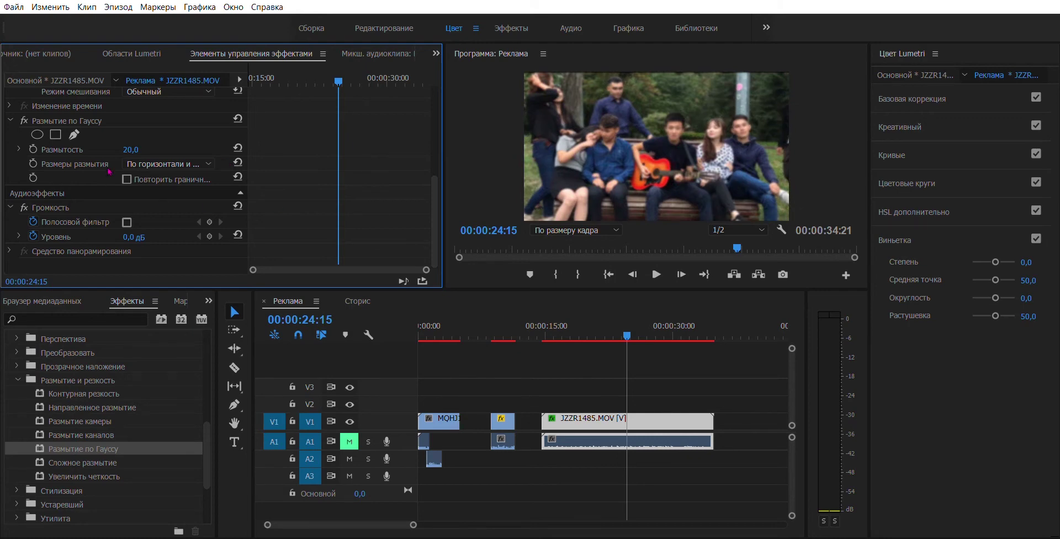
Try "Размытость" values of 70, 154 and 15 for the clip's Gaussian blur
{"action": "left_click", "coordinate": [132, 148]}
{"action": "type", "text": "7"}
{"action": "key", "text": "Return"}
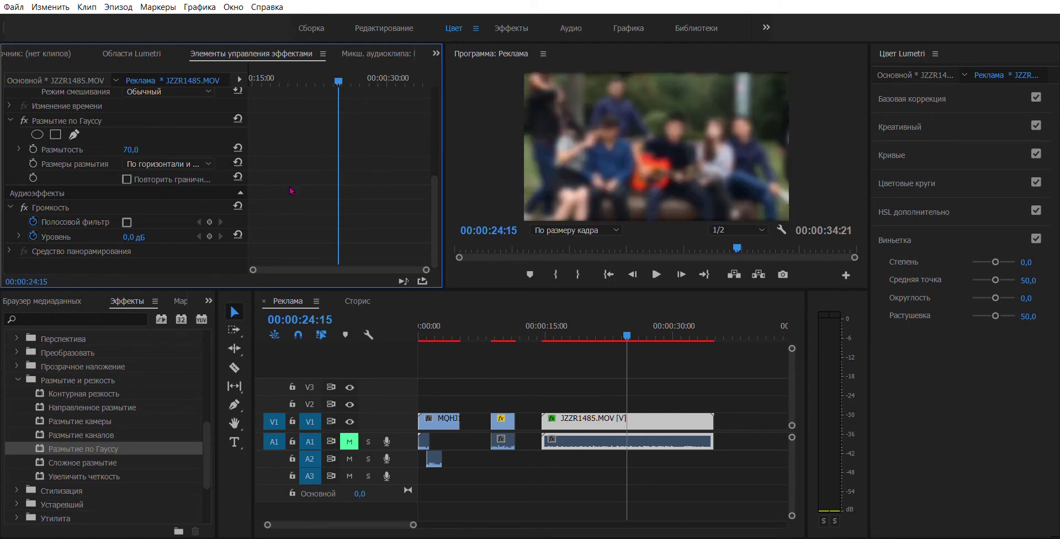
{"action": "left_click", "coordinate": [131, 149]}
{"action": "type", "text": "154"}
{"action": "key", "text": "Return"}
{"action": "left_click_drag", "start_coordinate": [133, 149], "coordinate": [113, 149]}
{"action": "left_click", "coordinate": [135, 149]}
{"action": "type", "text": "15"}
{"action": "key", "text": "Return"}
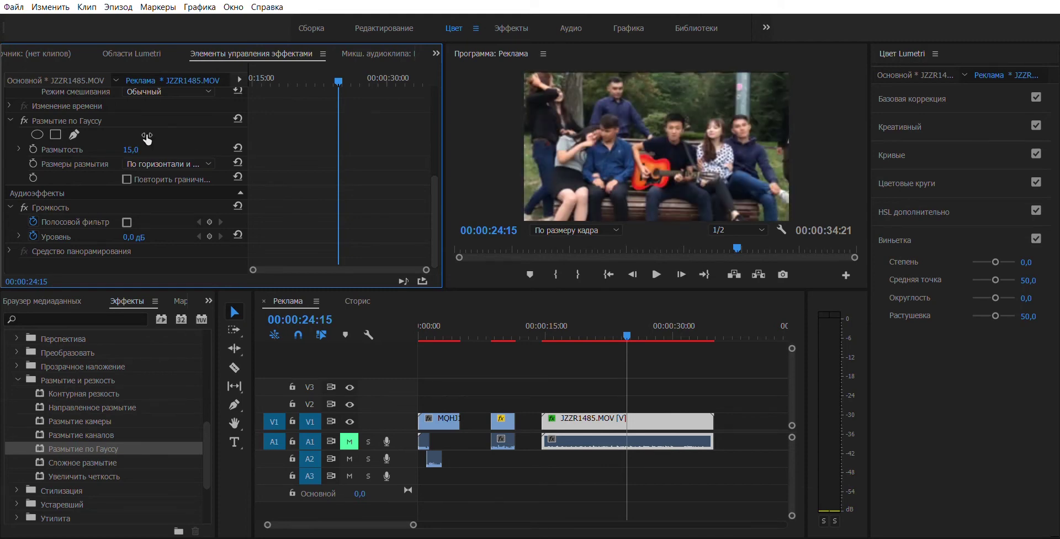
Remove the "Размытие по Гауссу" effect from the JZZR1485.MOV clip
{"action": "left_click_drag", "start_coordinate": [434, 210], "coordinate": [438, 159]}
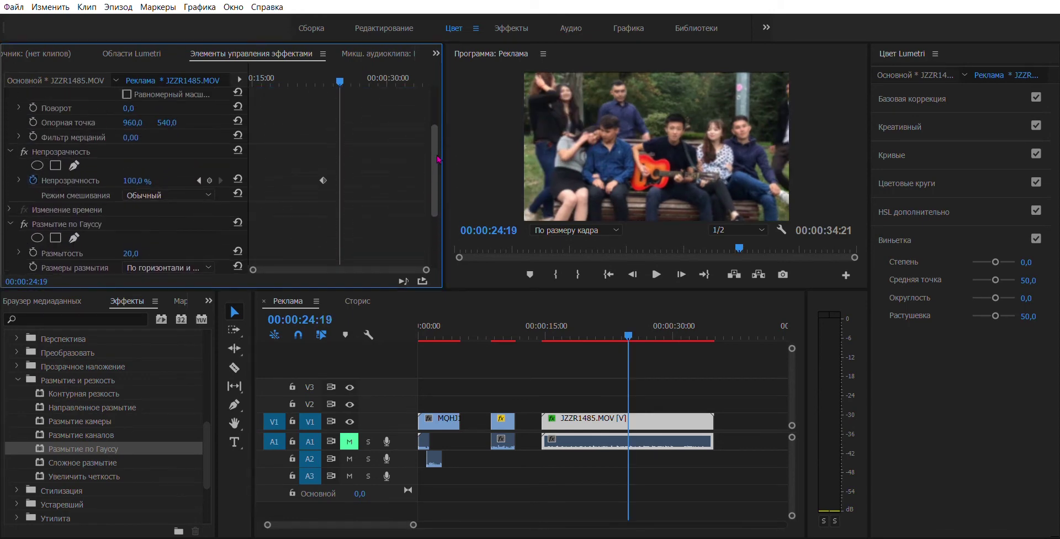
{"action": "scroll", "coordinate": [42, 116], "scroll_direction": "down", "scroll_amount": 3}
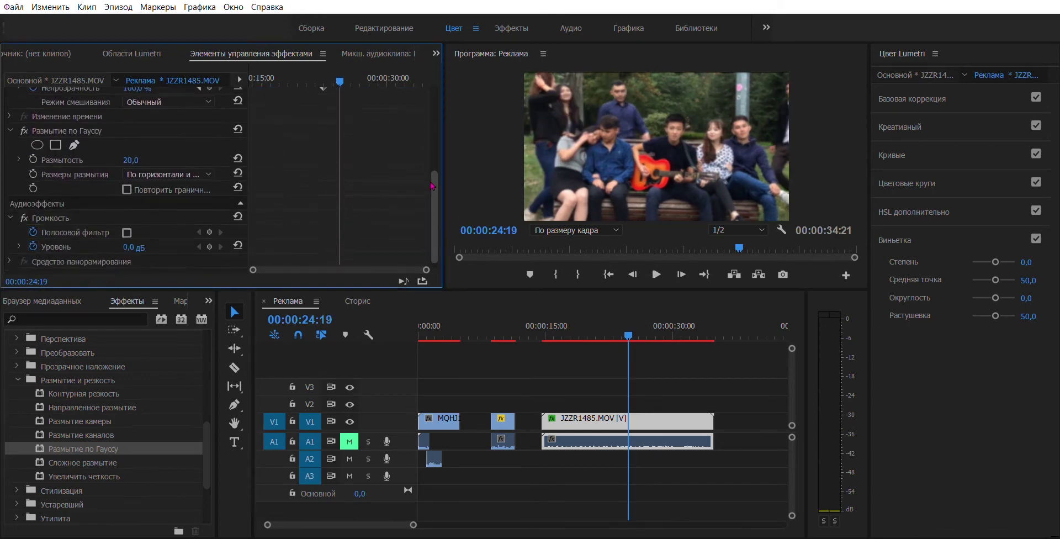
{"action": "left_click", "coordinate": [46, 122]}
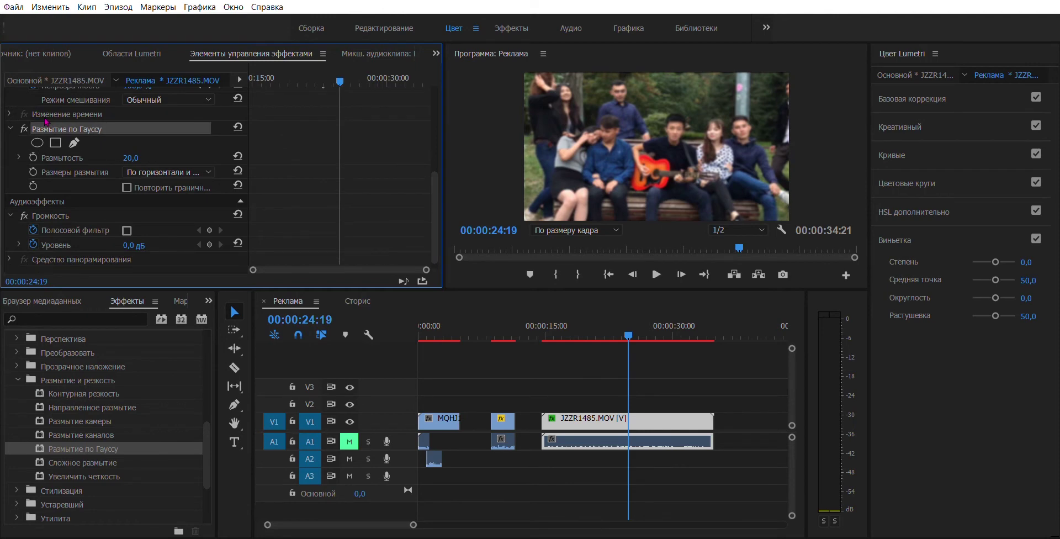
{"action": "key", "text": "Delete"}
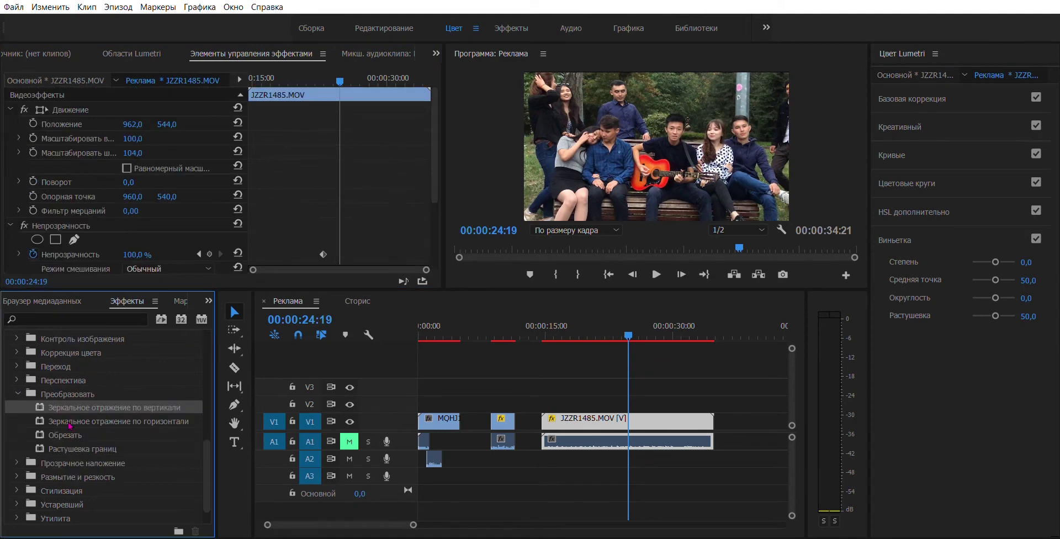
Apply the "Обрезать" effect from "Преобразовать" to the JZZR1485.MOV clip on V1 and show its settings
{"action": "left_click", "coordinate": [97, 433]}
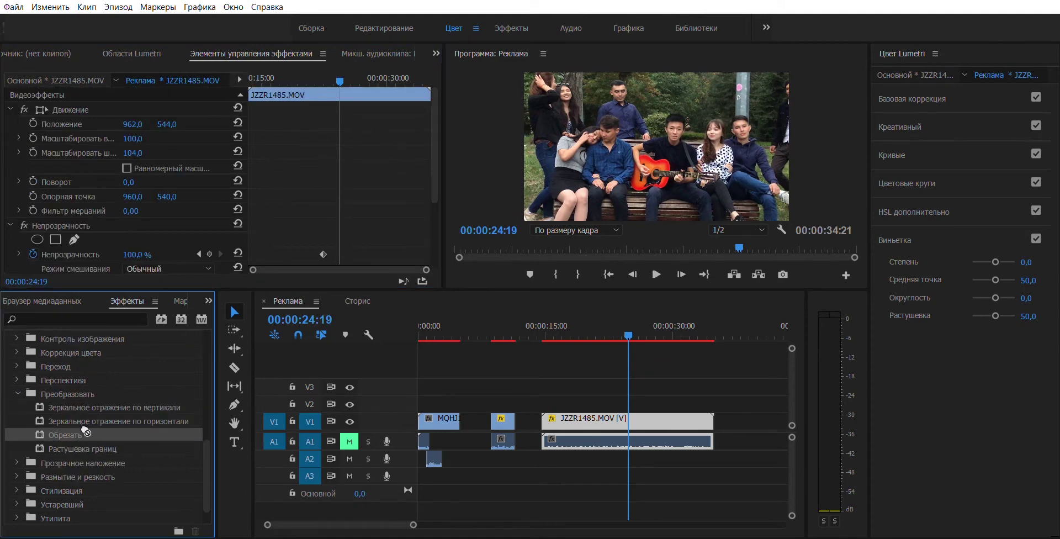
{"action": "left_click_drag", "start_coordinate": [64, 429], "coordinate": [605, 424]}
{"action": "scroll", "coordinate": [416, 192], "scroll_direction": "down", "scroll_amount": 4}
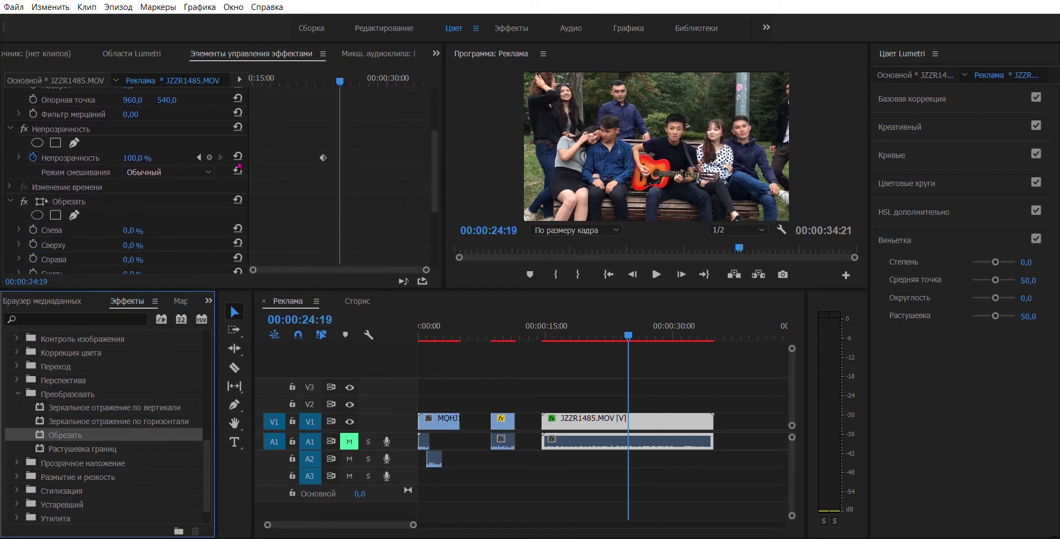
{"action": "scroll", "coordinate": [419, 166], "scroll_direction": "down", "scroll_amount": 3}
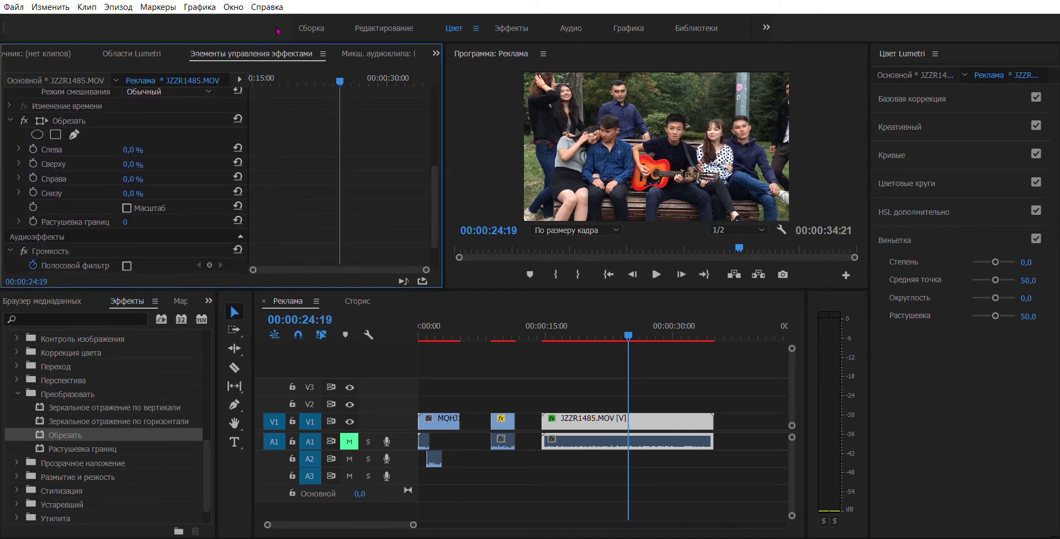
Set the crop effect's "Сверху" value to 10 % for the JZZR1485.MOV clip
{"action": "left_click", "coordinate": [71, 120]}
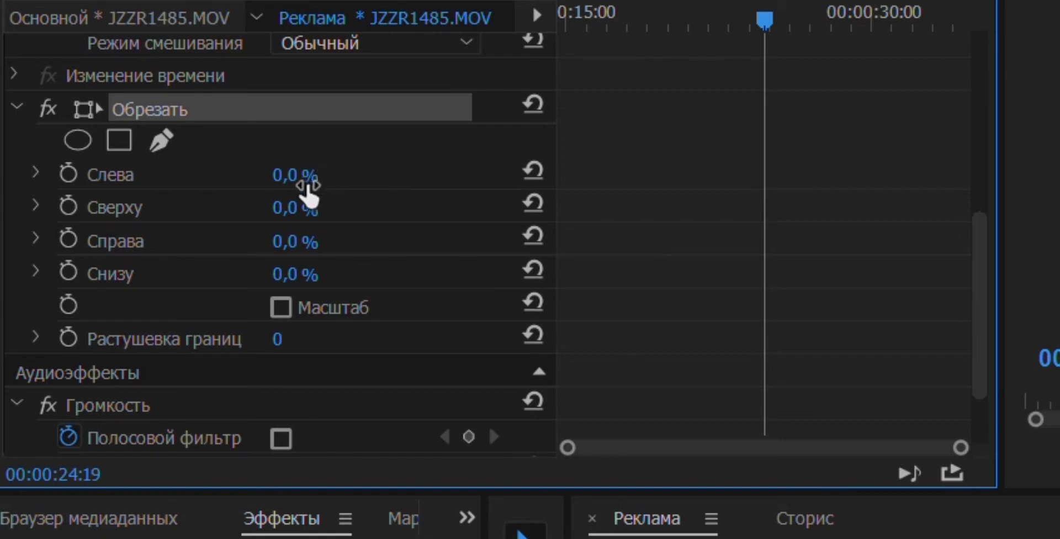
{"action": "left_click", "coordinate": [298, 207]}
{"action": "type", "text": "10"}
{"action": "key", "text": "Return"}
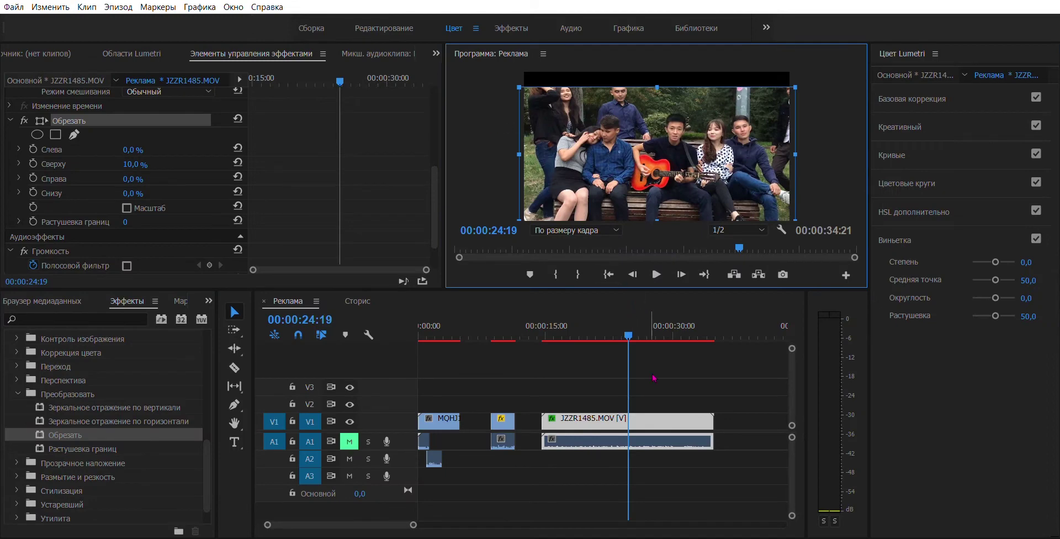
{"action": "left_click", "coordinate": [654, 365]}
Set the crop effect's "Снизу" value to 10 % for the JZZR1485.MOV clip
{"action": "left_click", "coordinate": [641, 421]}
{"action": "scroll", "coordinate": [335, 212], "scroll_direction": "down", "scroll_amount": 5}
{"action": "scroll", "coordinate": [180, 153], "scroll_direction": "up", "scroll_amount": 2}
{"action": "left_click", "coordinate": [143, 191]}
{"action": "key", "text": "Tab"}
{"action": "type", "text": "10"}
{"action": "key", "text": "Return"}
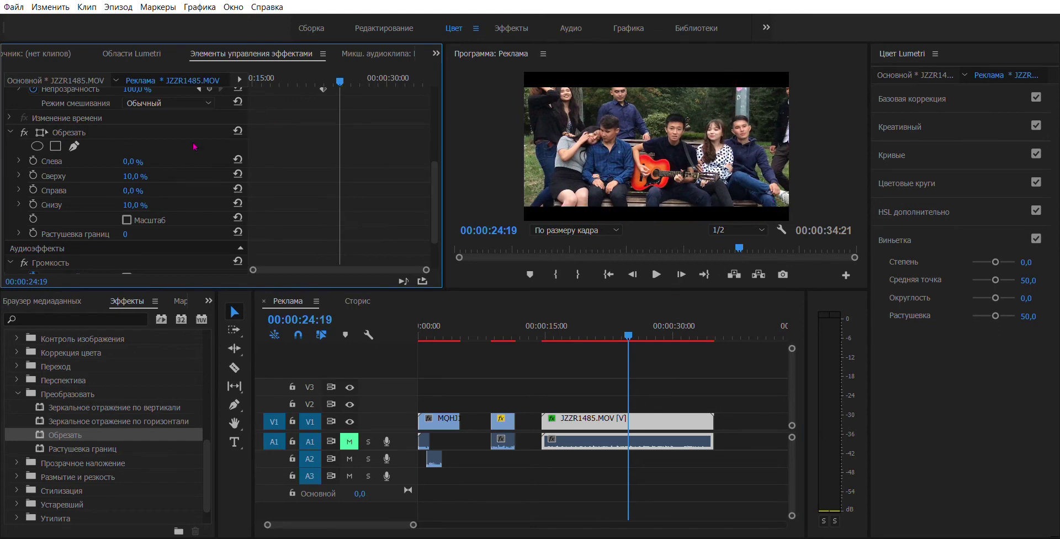
Try a "Сверху" crop value of 15 % and undo the change
{"action": "left_click", "coordinate": [136, 175]}
{"action": "type", "text": "15"}
{"action": "key", "text": "Return"}
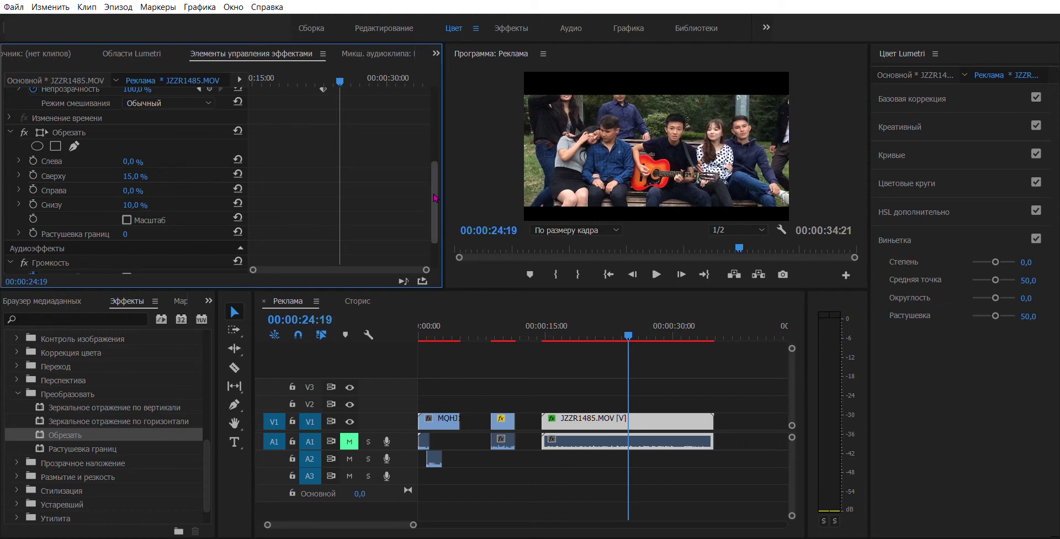
{"action": "key", "text": "ctrl+z"}
Set the vertical "Положение" value of the JZZR1485.MOV clip to 540
{"action": "scroll", "coordinate": [285, 139], "scroll_direction": "up", "scroll_amount": 5}
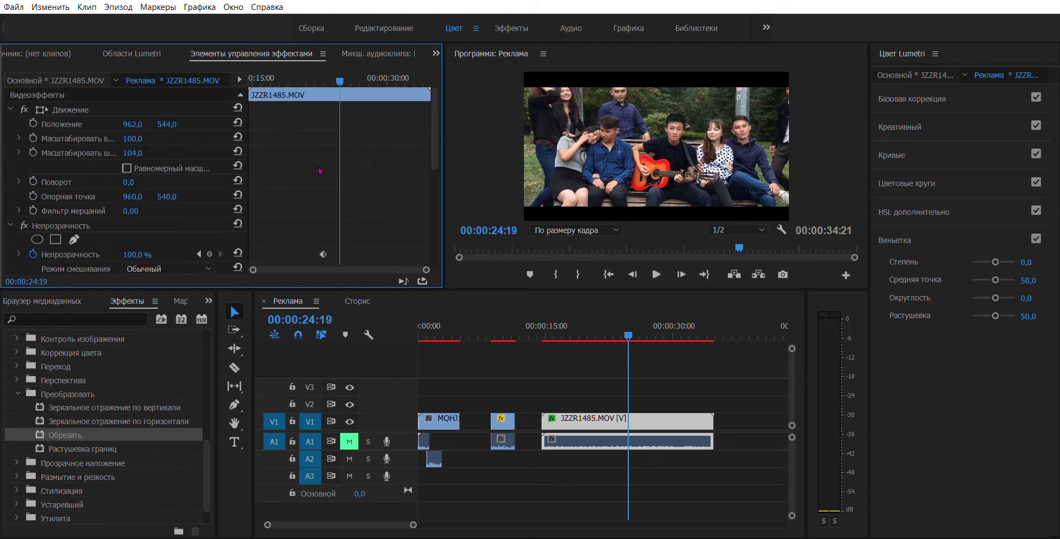
{"action": "mouse_move", "coordinate": [166, 124]}
{"action": "left_mouse_down"}
{"action": "mouse_move", "coordinate": [153, 124]}
{"action": "mouse_move", "coordinate": [187, 123]}
{"action": "left_mouse_up"}
{"action": "left_click_drag", "start_coordinate": [65, 435], "coordinate": [639, 420]}
Split the JZZR1485.MOV clip at about 00:00:23:15 and move the playhead to 00:00:21:09
{"action": "key", "text": "c"}
{"action": "left_click", "coordinate": [619, 420]}
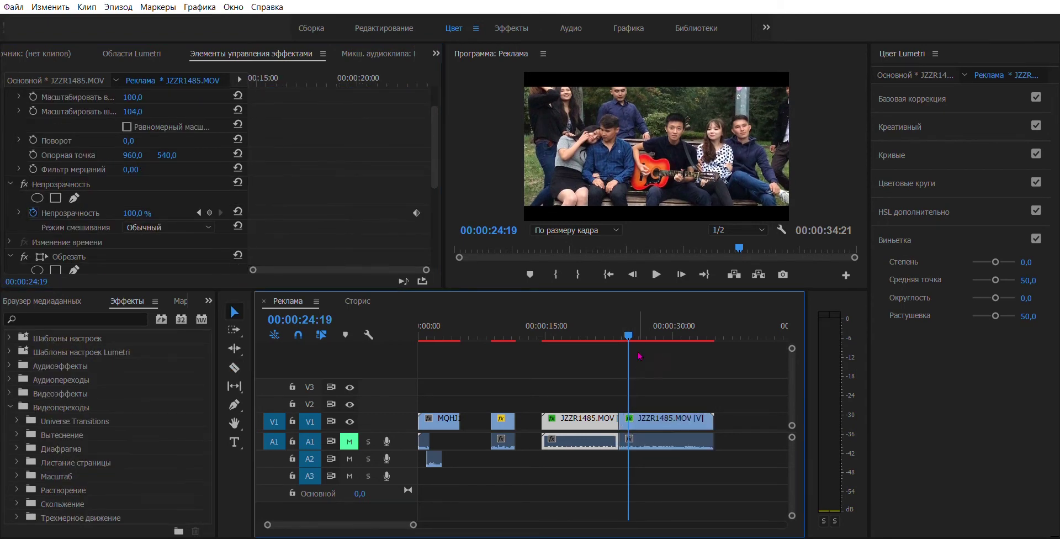
{"action": "key", "text": "v"}
{"action": "left_click", "coordinate": [619, 322]}
{"action": "left_click_drag", "start_coordinate": [618, 323], "coordinate": [601, 327]}
Try moving the second JZZR1485.MOV segment earlier on V1, undo the move and clear the clip selection
{"action": "left_click_drag", "start_coordinate": [644, 418], "coordinate": [600, 417]}
{"action": "scroll", "coordinate": [677, 403], "scroll_direction": "up", "scroll_amount": 3}
{"action": "key", "text": "ctrl+z"}
{"action": "left_click", "coordinate": [585, 404]}
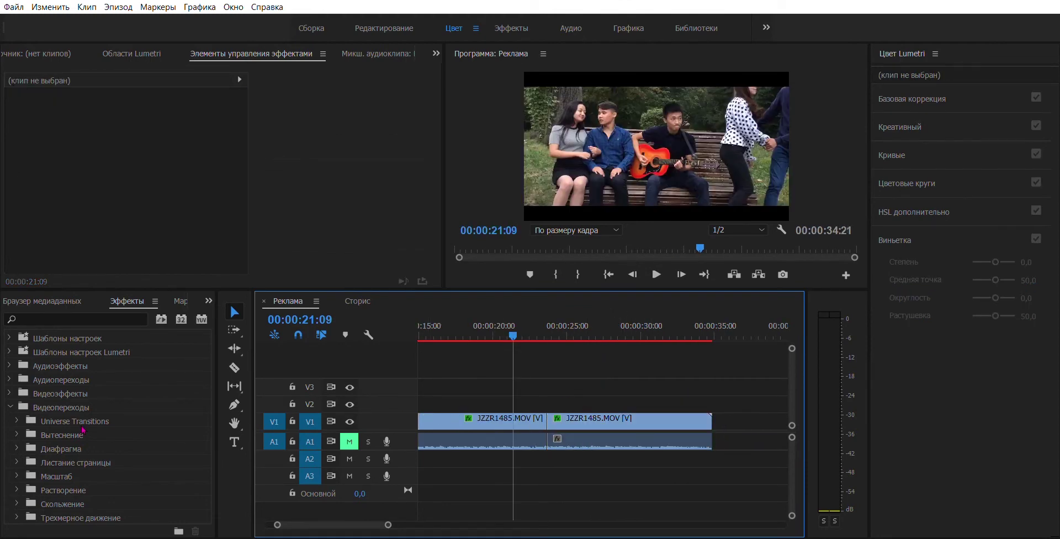
Apply the "Взаимное масштабирование" transition from "Масштаб" in "Видеопереходы" to the cut between the two JZZR1485.MOV segments
{"action": "left_click", "coordinate": [99, 447]}
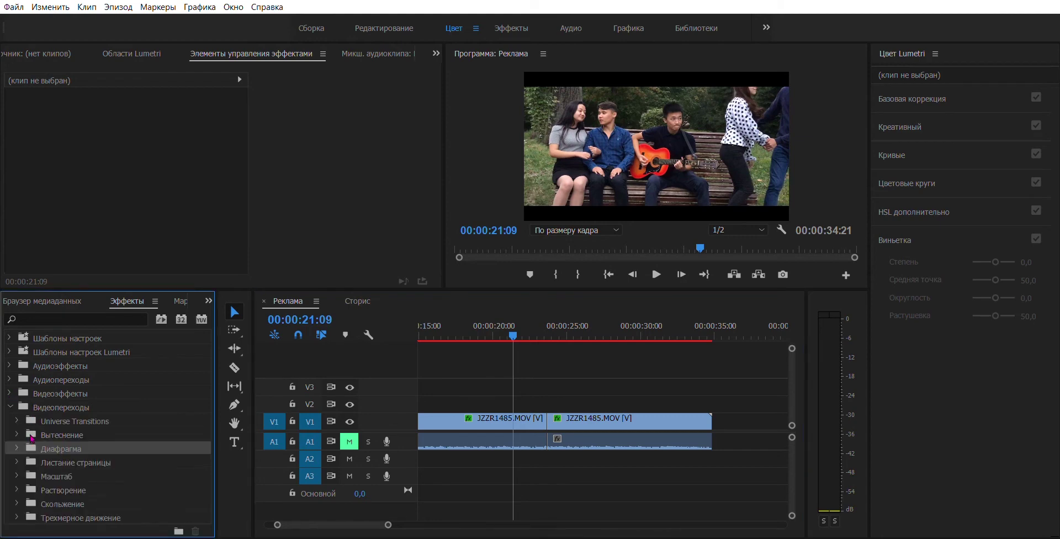
{"action": "left_click", "coordinate": [16, 517]}
{"action": "scroll", "coordinate": [147, 465], "scroll_direction": "down", "scroll_amount": 2}
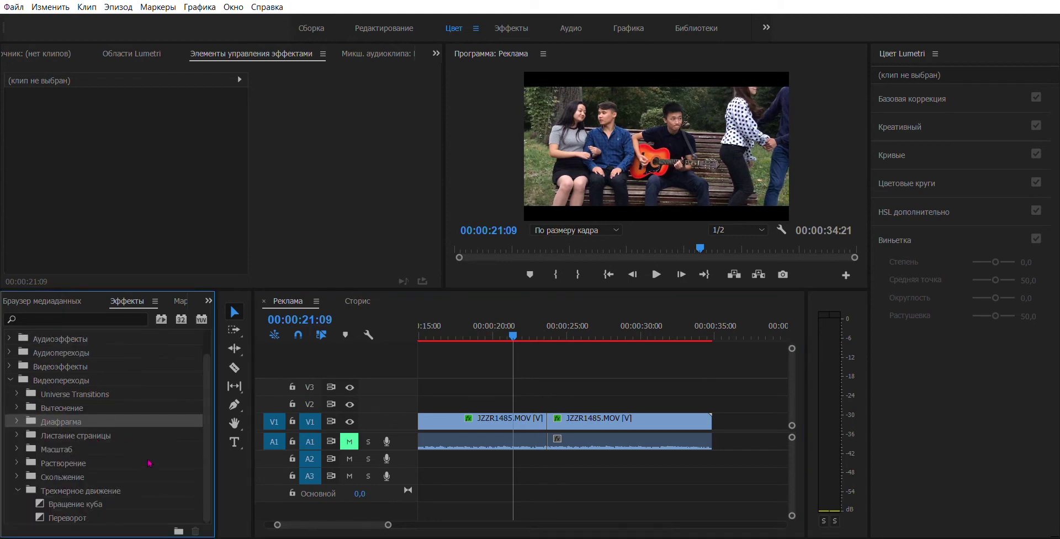
{"action": "scroll", "coordinate": [31, 477], "scroll_direction": "up", "scroll_amount": 2}
{"action": "left_click", "coordinate": [17, 476]}
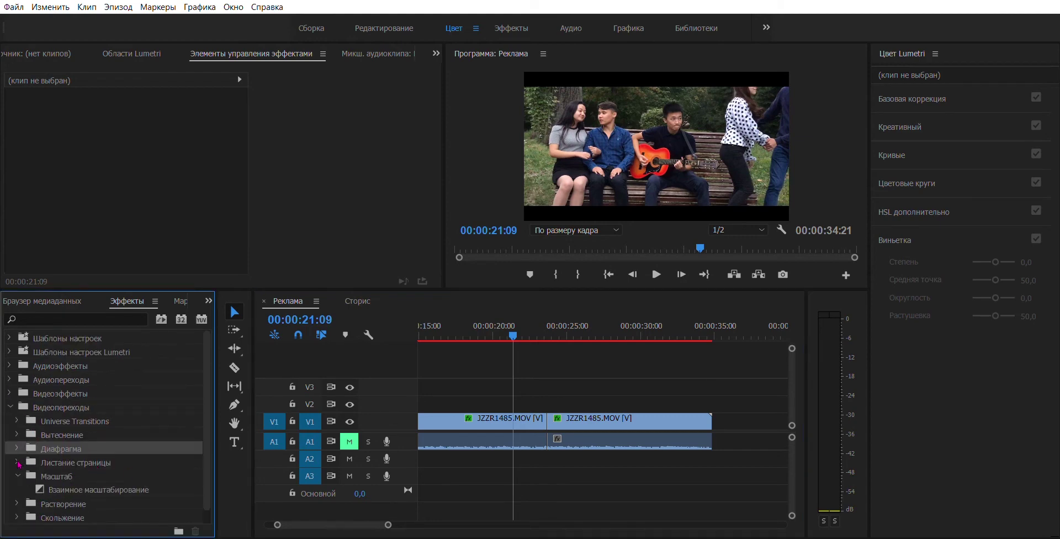
{"action": "scroll", "coordinate": [113, 451], "scroll_direction": "down", "scroll_amount": 1}
{"action": "left_click_drag", "start_coordinate": [53, 474], "coordinate": [551, 415]}
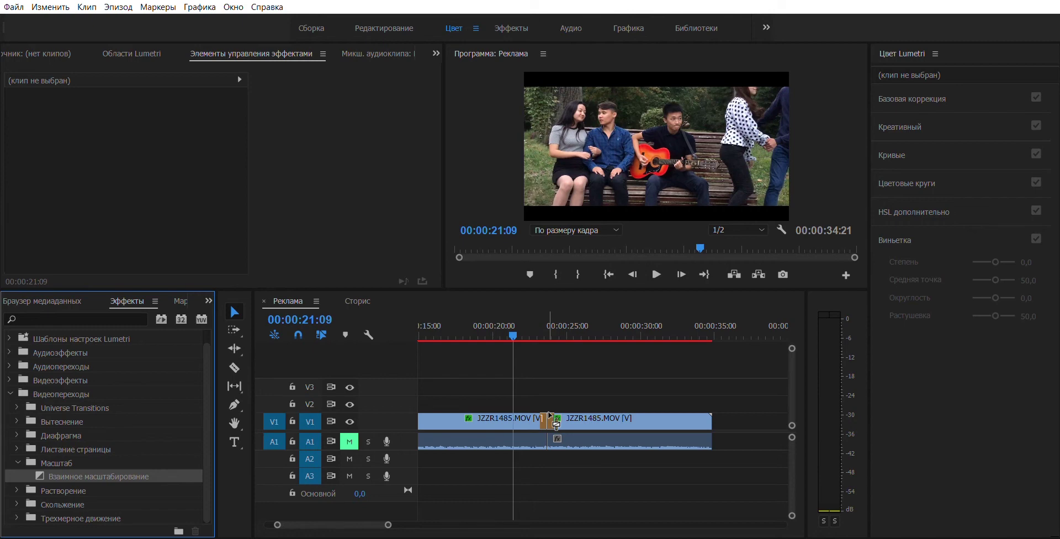
{"action": "left_click_drag", "start_coordinate": [550, 416], "coordinate": [552, 418]}
{"action": "key", "text": "="}
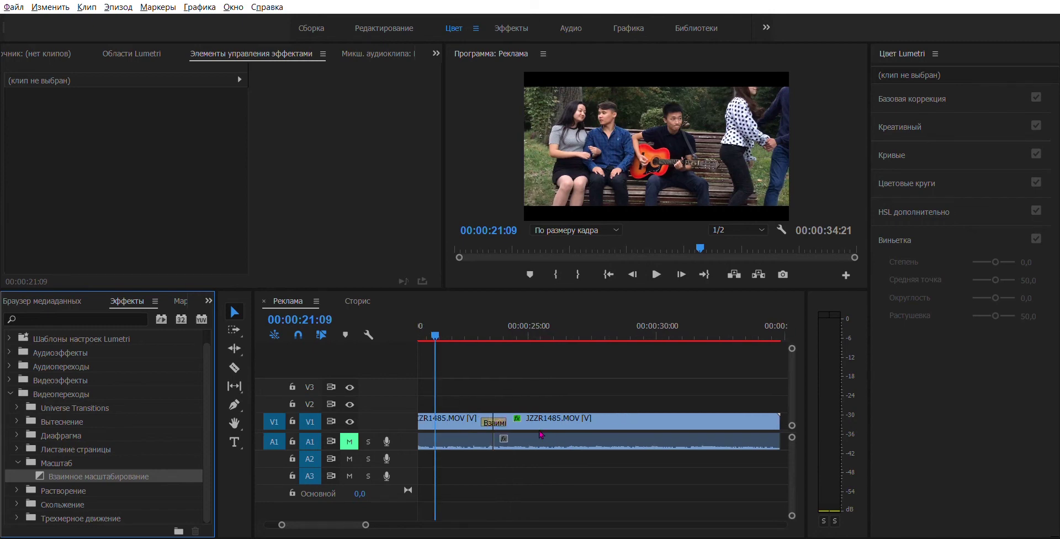
Play the sequence across the cut from 00:00:22:11 to preview the "Взаимное масштабирование" transition
{"action": "left_click", "coordinate": [526, 323]}
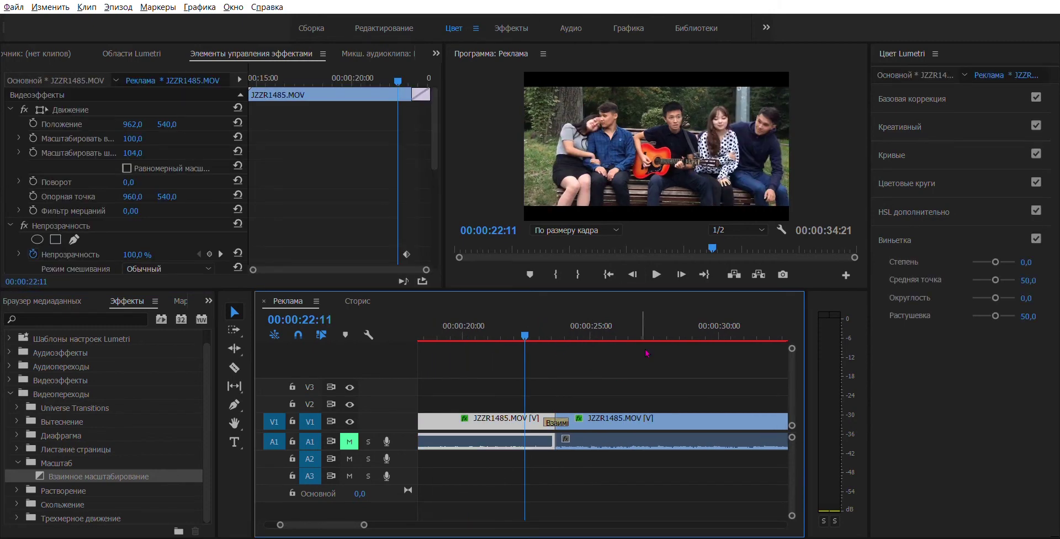
{"action": "key", "text": "space"}
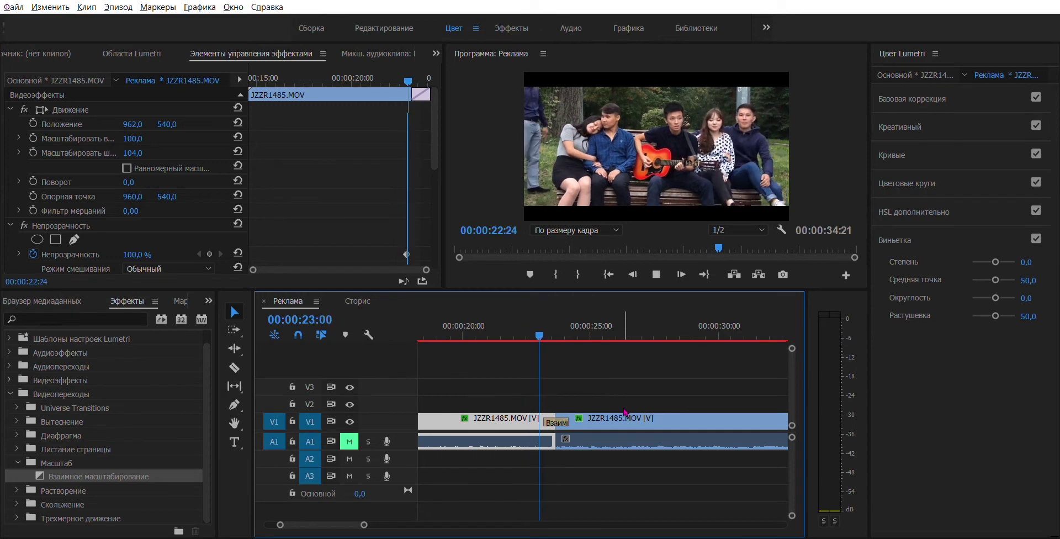
{"action": "key", "text": "space"}
{"action": "left_click", "coordinate": [624, 418]}
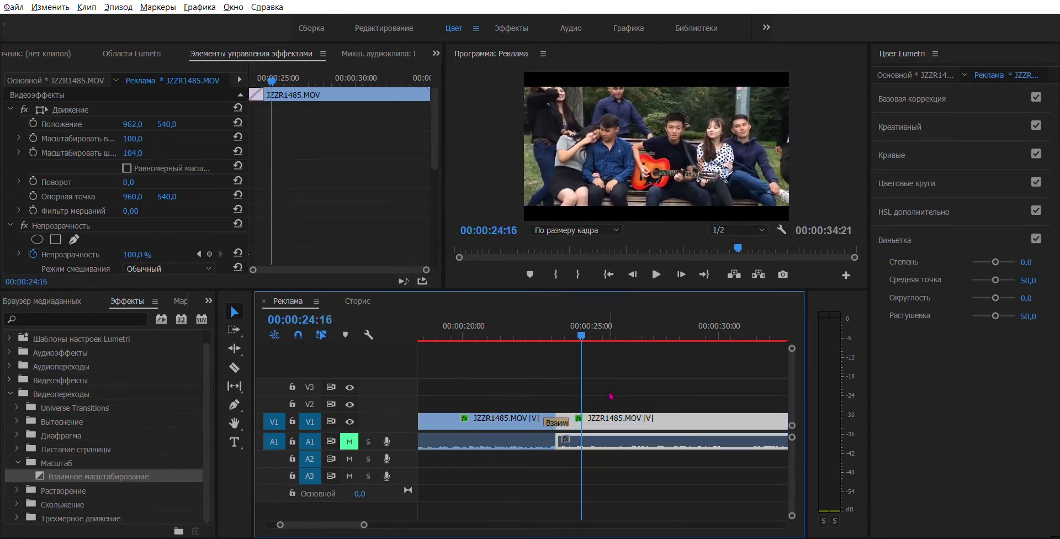
Replace the transition at the cut with "Погружение в белый" from the "Растворение" folder
{"action": "left_click", "coordinate": [16, 491]}
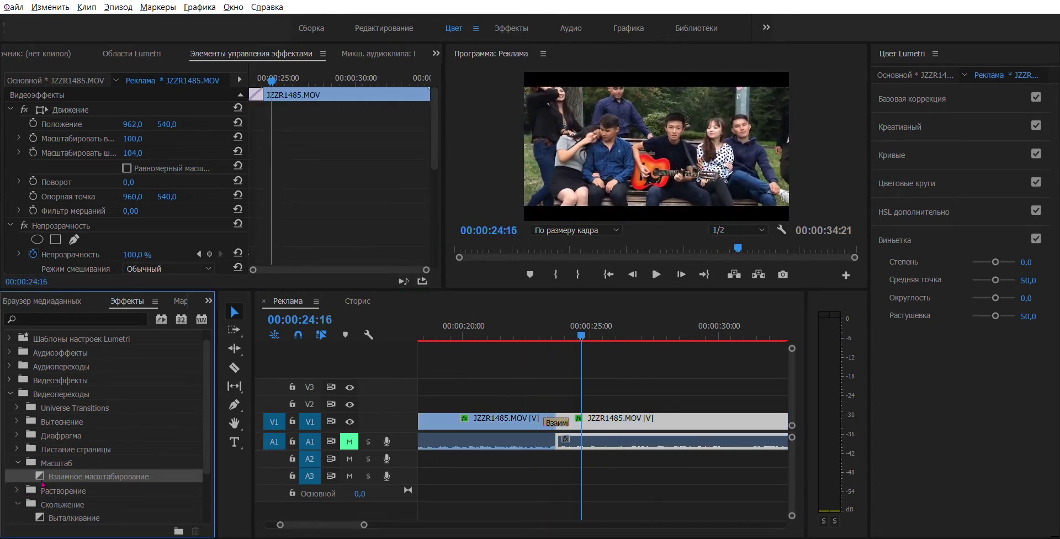
{"action": "scroll", "coordinate": [114, 428], "scroll_direction": "down", "scroll_amount": 1}
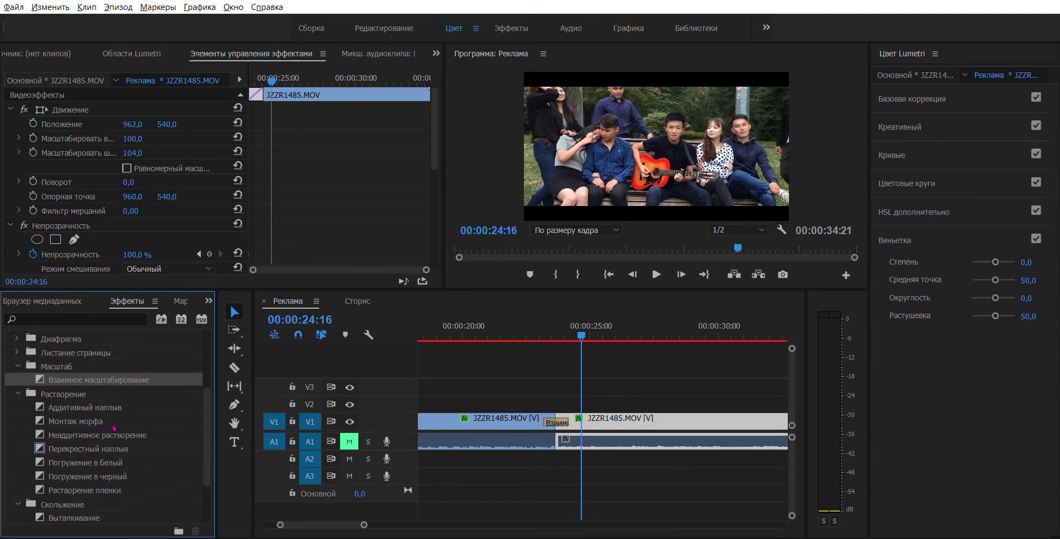
{"action": "left_click_drag", "start_coordinate": [89, 461], "coordinate": [552, 396]}
Play across the cut to preview "Погружение в белый", and collapse the opened transition folders in the effects library
{"action": "left_click", "coordinate": [508, 331]}
{"action": "key", "text": "space"}
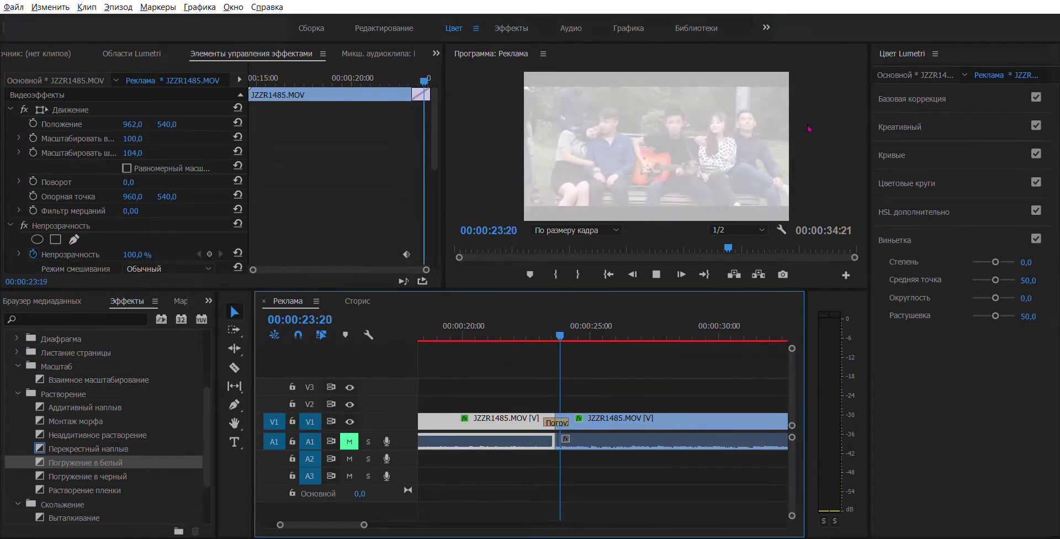
{"action": "key", "text": "space"}
{"action": "left_click", "coordinate": [17, 394]}
{"action": "left_click", "coordinate": [18, 366]}
{"action": "left_click", "coordinate": [18, 394]}
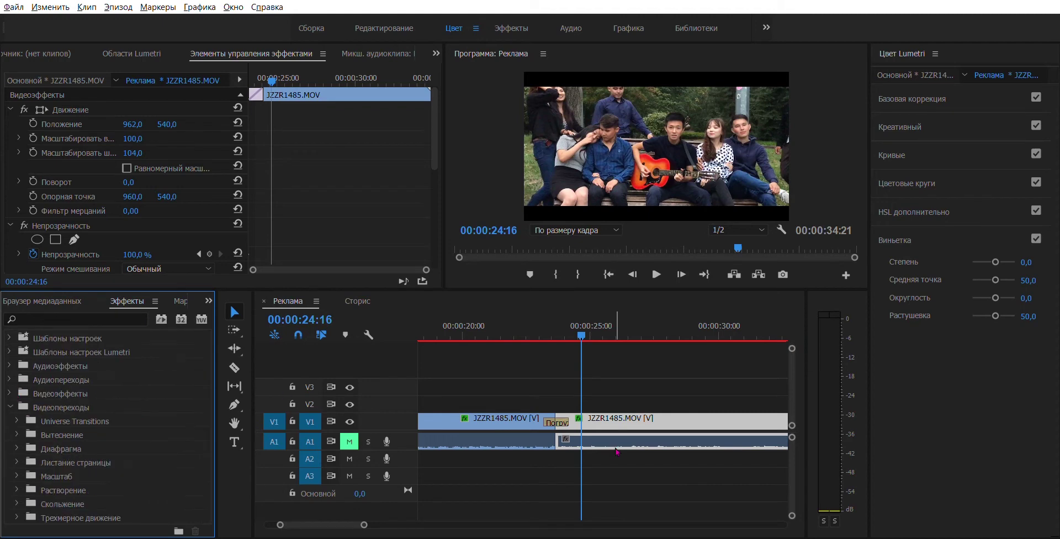
Lengthen the "Погружение в белый" transition on V1 to 00:00:03:10
{"action": "scroll", "coordinate": [556, 442], "scroll_direction": "up", "scroll_amount": 4}
{"action": "scroll", "coordinate": [557, 442], "scroll_direction": "up", "scroll_amount": 1}
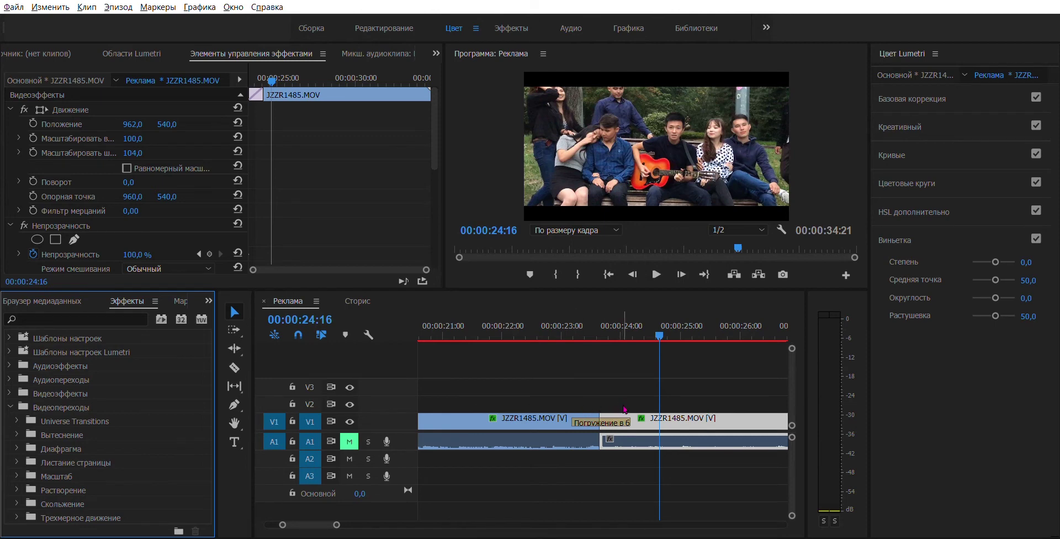
{"action": "left_click_drag", "start_coordinate": [582, 414], "coordinate": [501, 417]}
{"action": "left_click", "coordinate": [592, 427]}
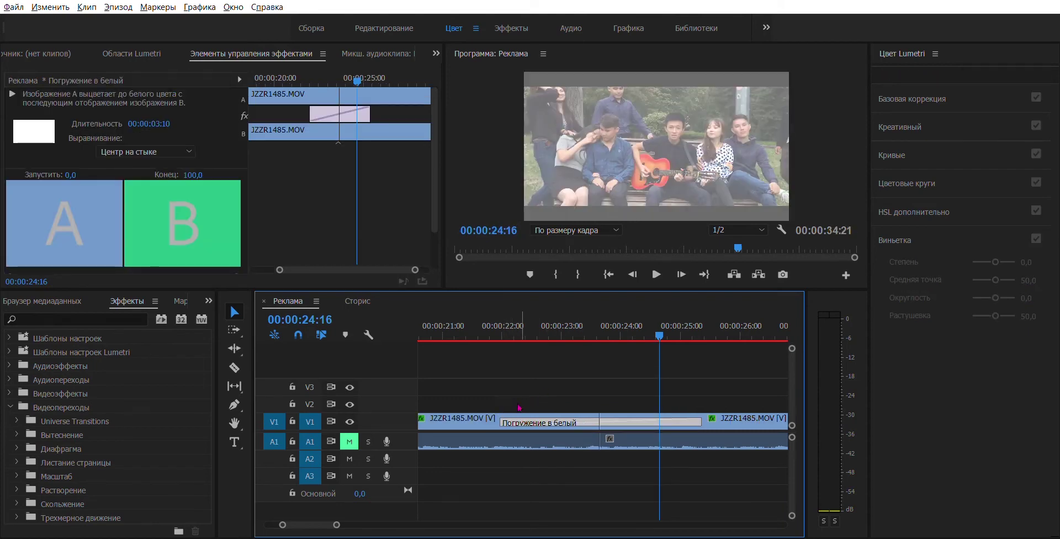
{"action": "left_click_drag", "start_coordinate": [595, 416], "coordinate": [500, 418]}
Play the sequence from 00:00:21:06 to preview the lengthened transition
{"action": "left_click", "coordinate": [459, 332]}
{"action": "scroll", "coordinate": [590, 387], "scroll_direction": "down", "scroll_amount": 5}
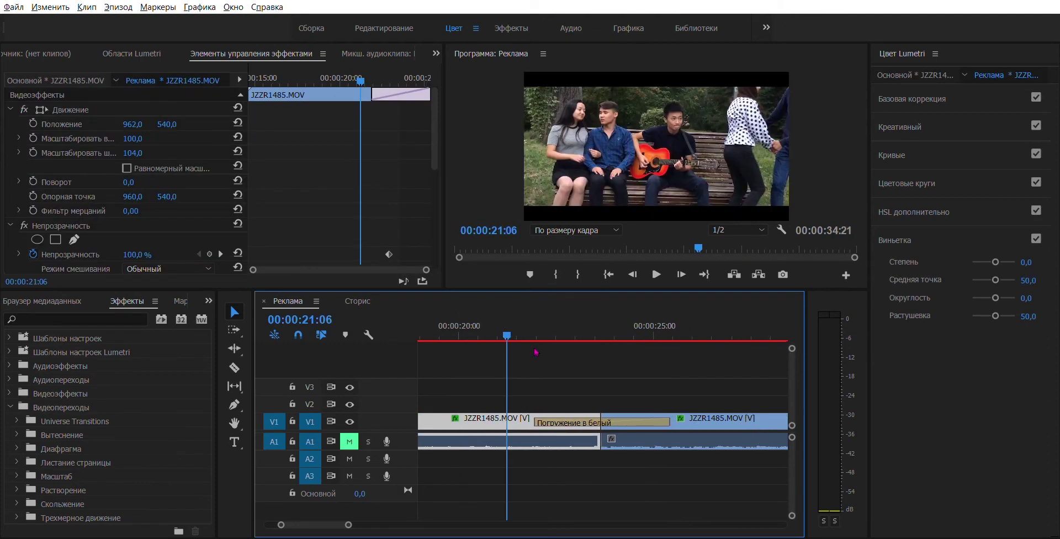
{"action": "key", "text": "space"}
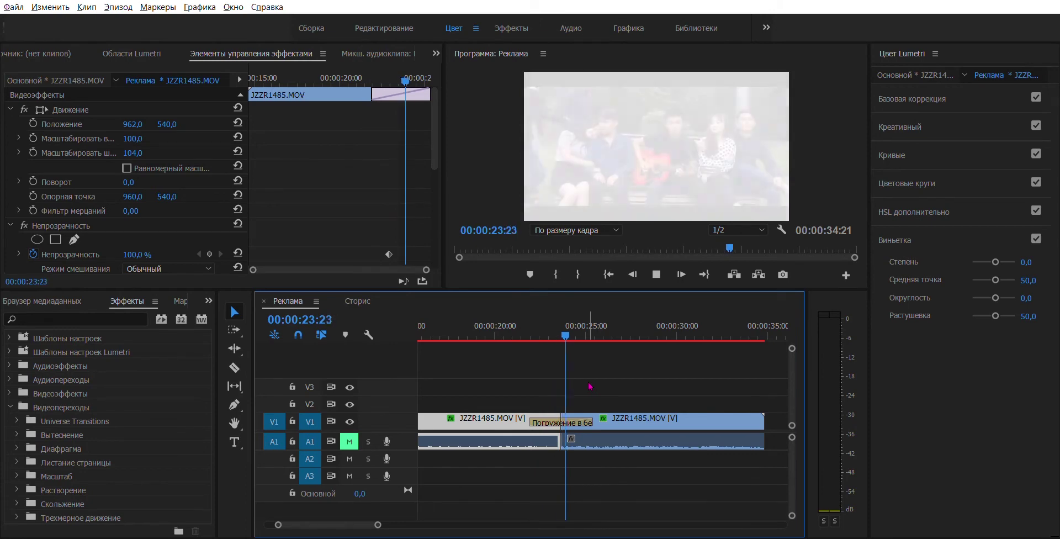
{"action": "key", "text": "space"}
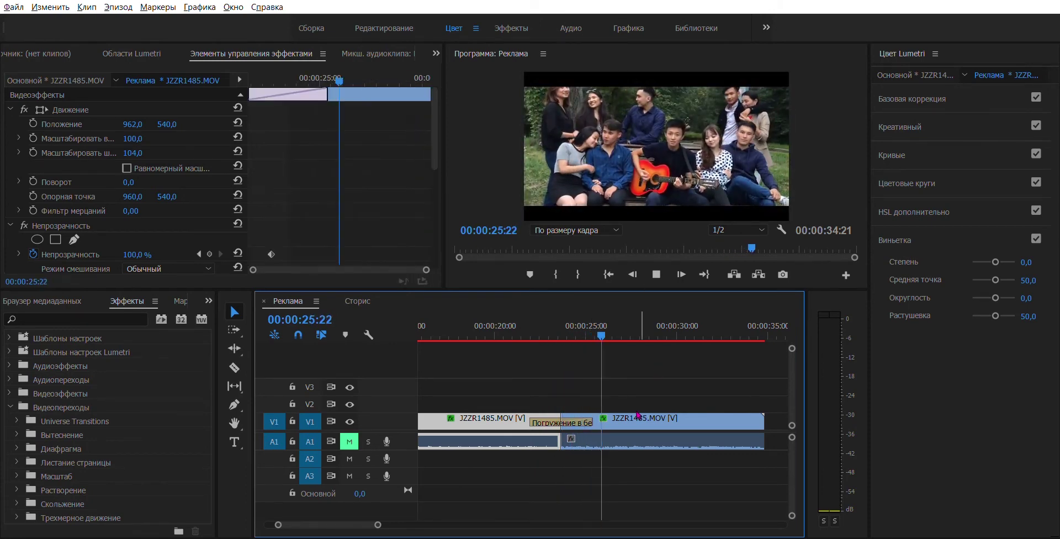
Shorten the "Погружение в белый" transition on V1 to about one second
{"action": "left_click", "coordinate": [637, 419]}
{"action": "scroll", "coordinate": [624, 420], "scroll_direction": "up", "scroll_amount": 2}
{"action": "left_click", "coordinate": [543, 418]}
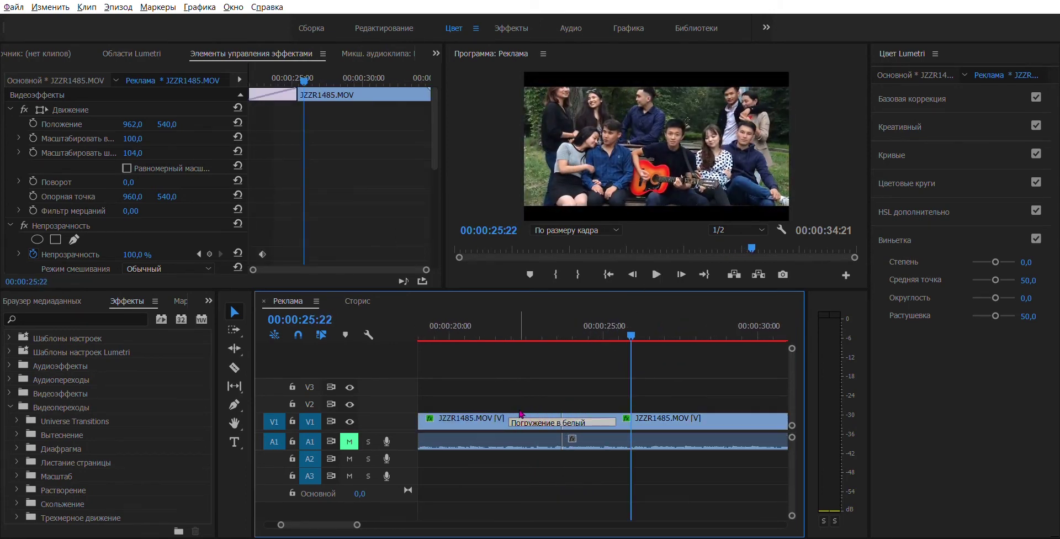
{"action": "left_click_drag", "start_coordinate": [555, 418], "coordinate": [552, 418]}
Play across the cut to preview the shortened "Погружение в белый" transition
{"action": "left_click", "coordinate": [528, 329]}
{"action": "key", "text": "space"}
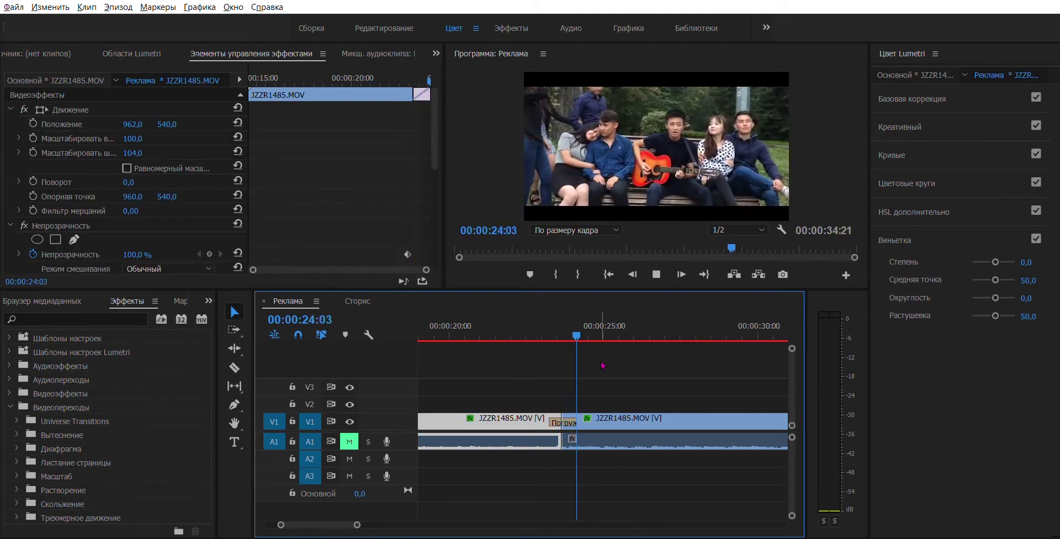
{"action": "key", "text": "space"}
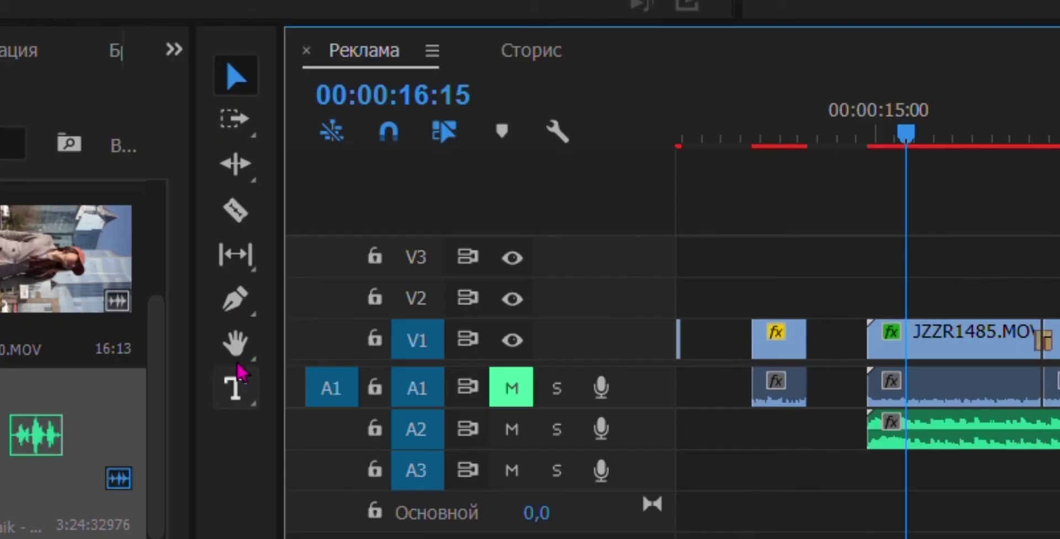
Add a text title with the first name in capital letters over the video at 00:00:16:15
{"action": "left_click", "coordinate": [235, 388]}
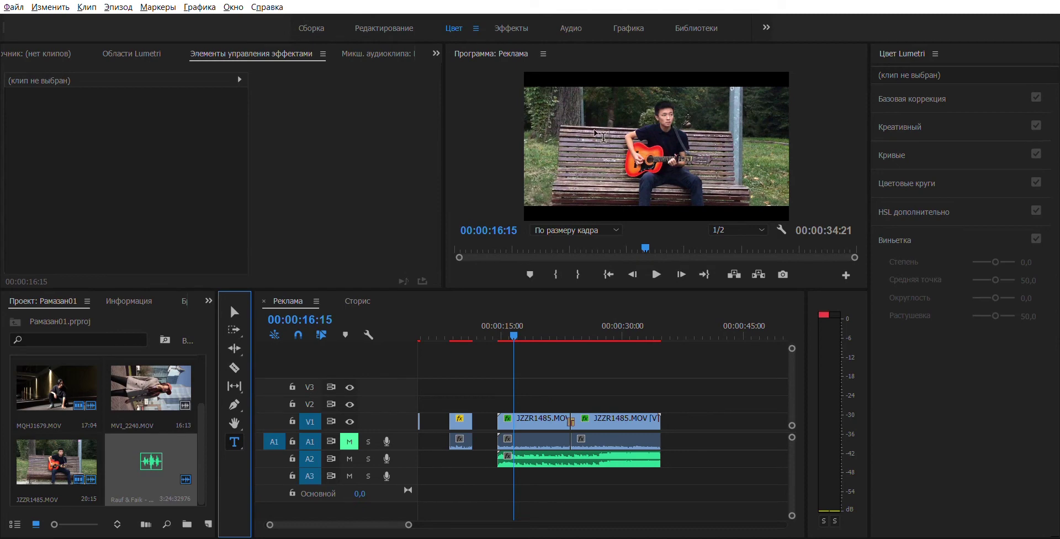
{"action": "left_click", "coordinate": [580, 136]}
{"action": "type", "text": "РАмазан"}
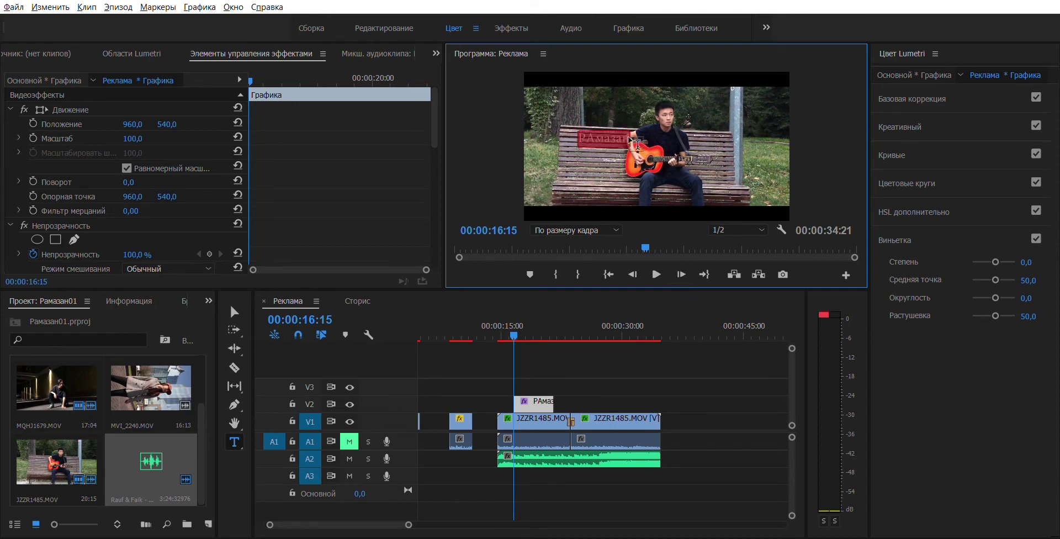
{"action": "type", "text": "АМАЗАН"}
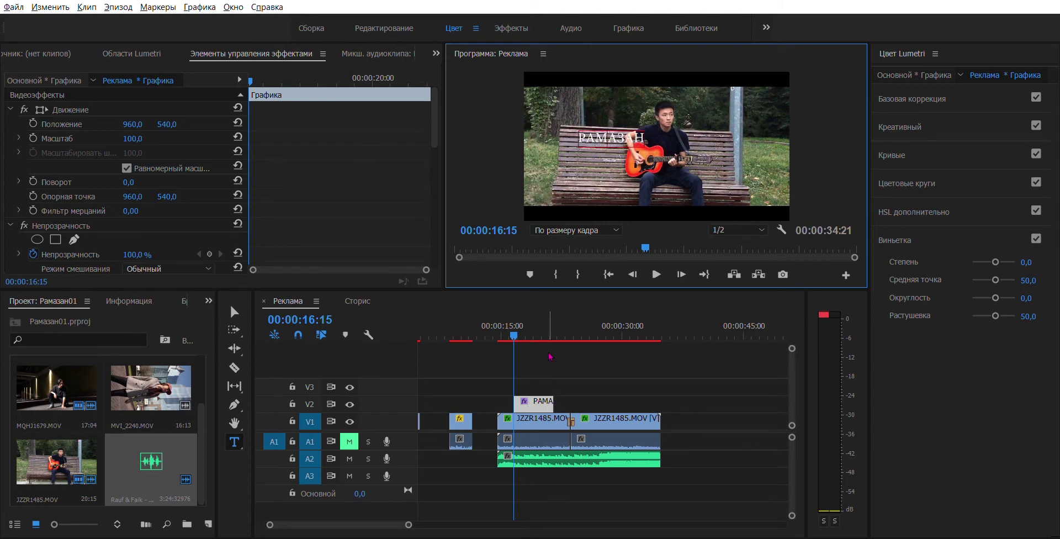
{"action": "scroll", "coordinate": [545, 361], "scroll_direction": "up", "scroll_amount": 2}
{"action": "left_click", "coordinate": [555, 380]}
{"action": "left_click", "coordinate": [553, 401]}
{"action": "left_click", "coordinate": [577, 368]}
{"action": "left_click", "coordinate": [554, 415]}
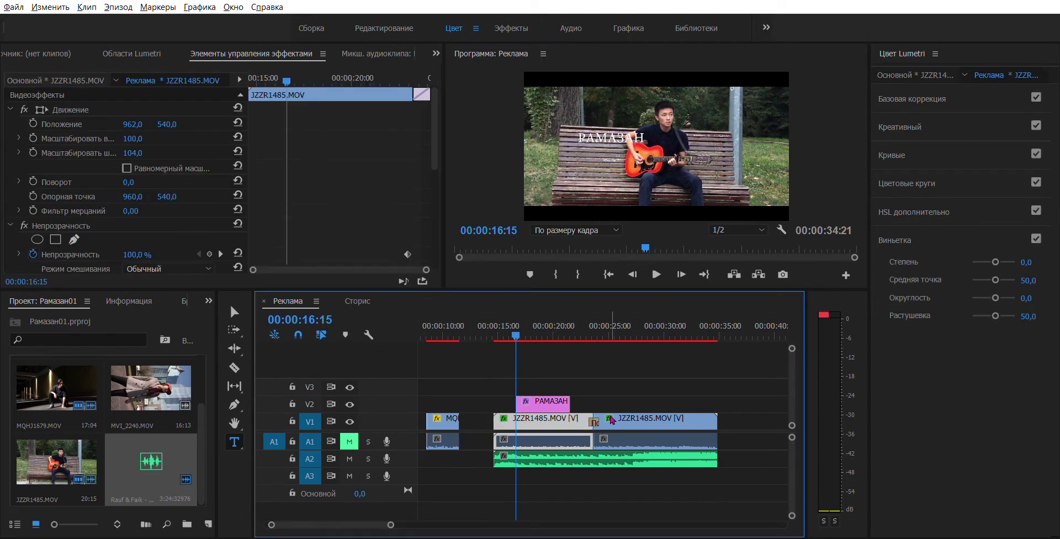
{"action": "left_click", "coordinate": [550, 393]}
{"action": "left_click", "coordinate": [551, 389]}
{"action": "left_click", "coordinate": [547, 402]}
{"action": "scroll", "coordinate": [542, 386], "scroll_direction": "up", "scroll_amount": 1}
{"action": "left_click", "coordinate": [556, 380]}
{"action": "left_click", "coordinate": [546, 401]}
{"action": "left_click", "coordinate": [546, 386]}
Try the Bell MT font on the source text of the title clip on V2
{"action": "left_click", "coordinate": [541, 398]}
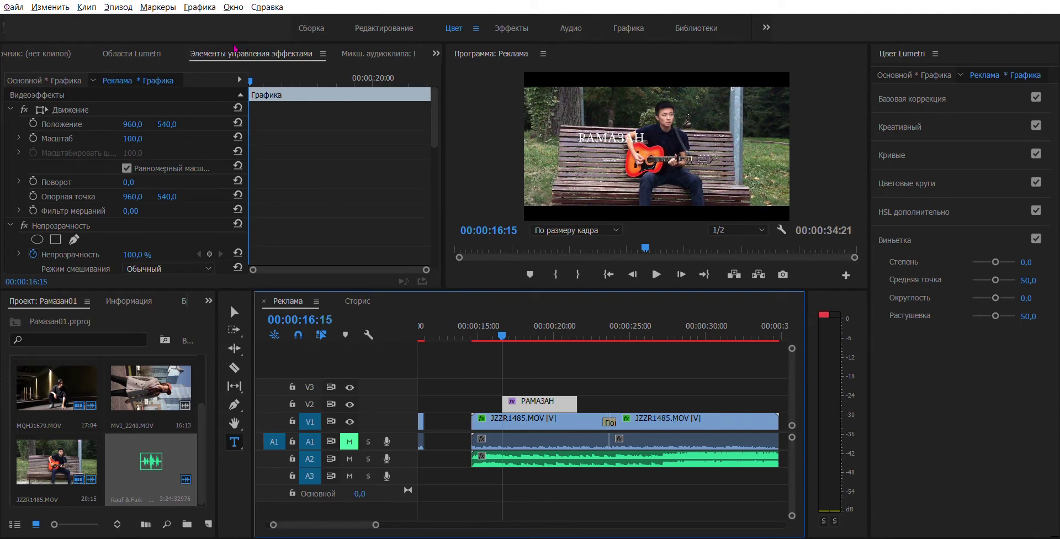
{"action": "scroll", "coordinate": [378, 172], "scroll_direction": "down", "scroll_amount": 5}
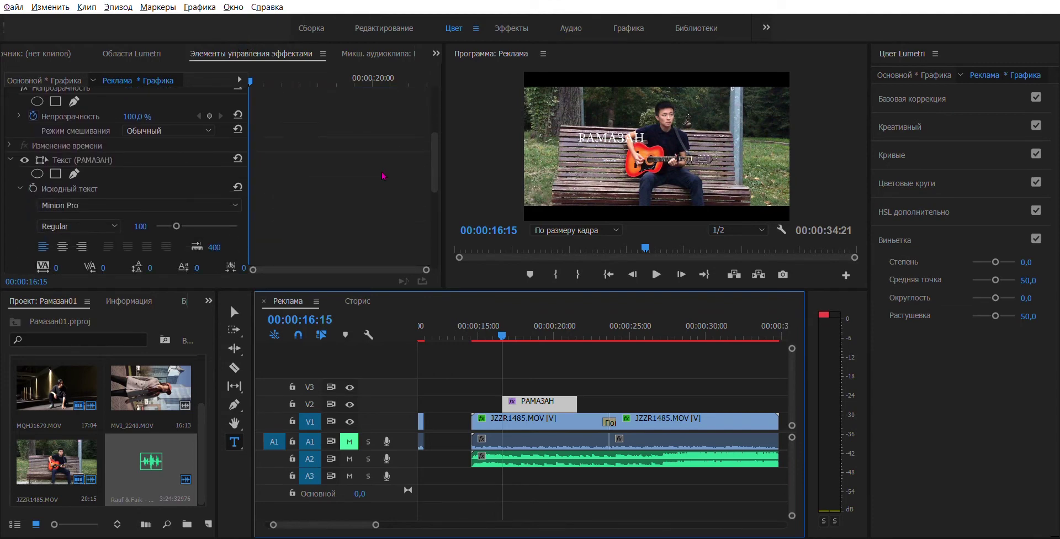
{"action": "scroll", "coordinate": [382, 176], "scroll_direction": "down", "scroll_amount": 2}
{"action": "left_click", "coordinate": [173, 156]}
{"action": "type", "text": "Bell MT"}
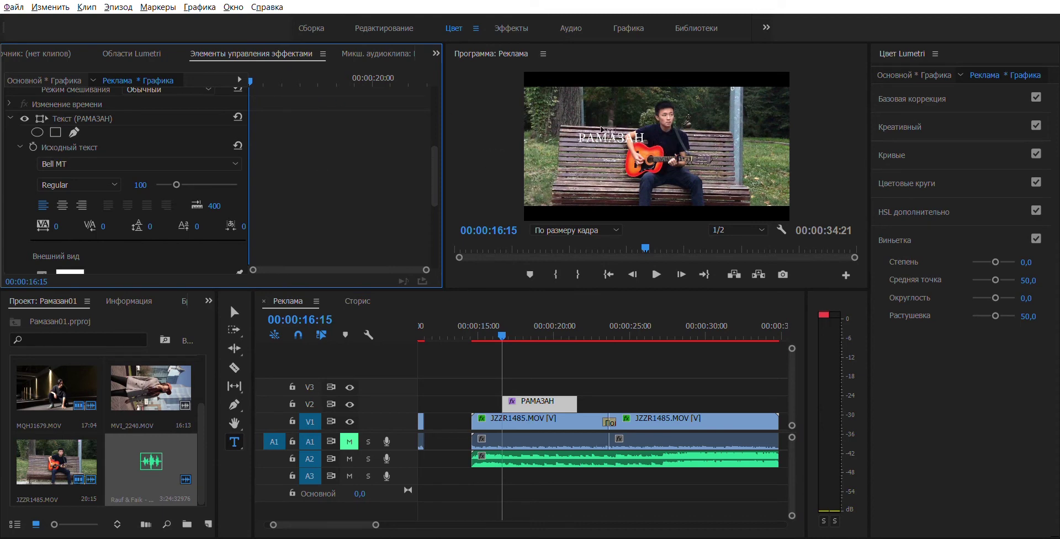
{"action": "left_click", "coordinate": [608, 130]}
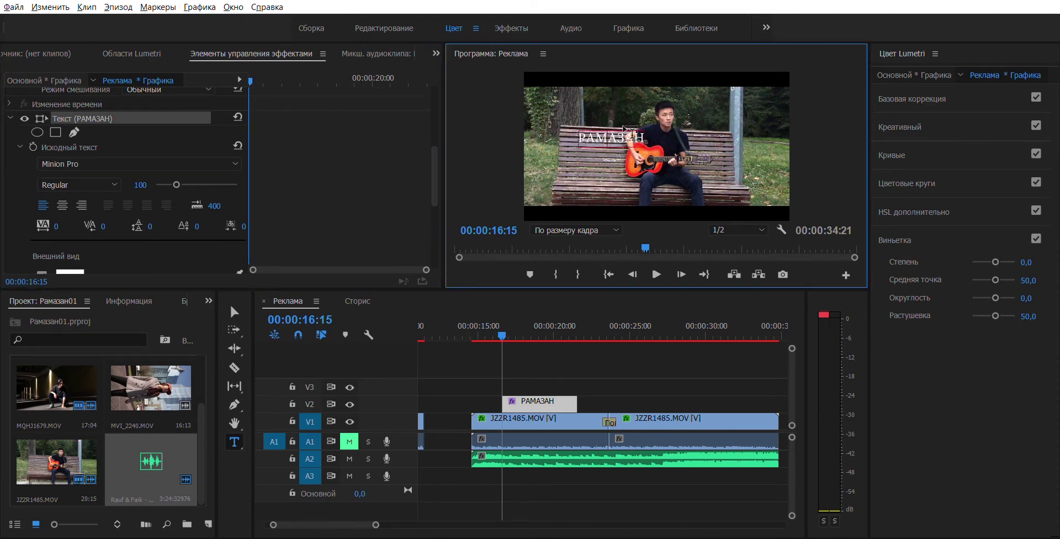
Set the font of the title text to Bebas Neue
{"action": "double_click", "coordinate": [624, 131]}
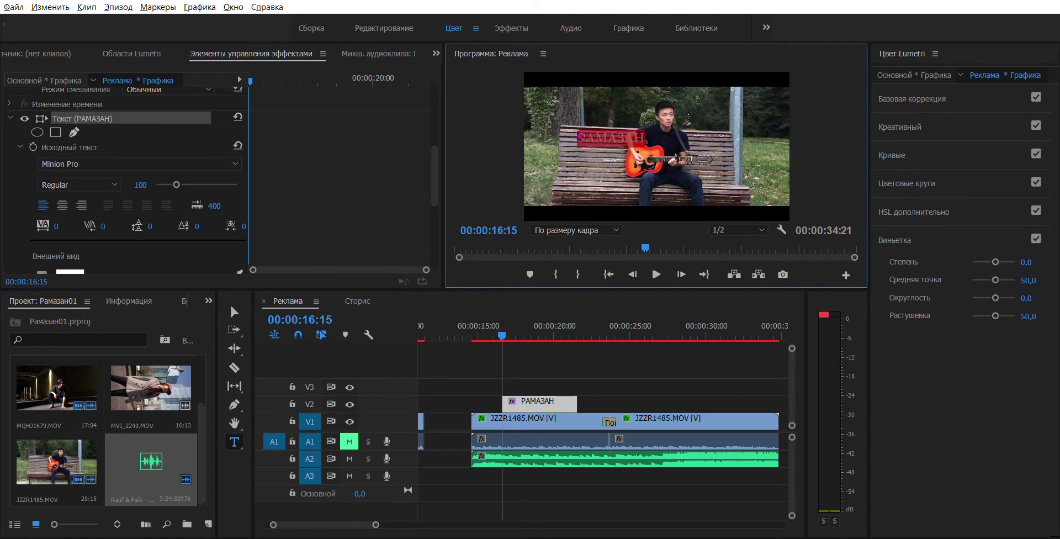
{"action": "left_click", "coordinate": [307, 143]}
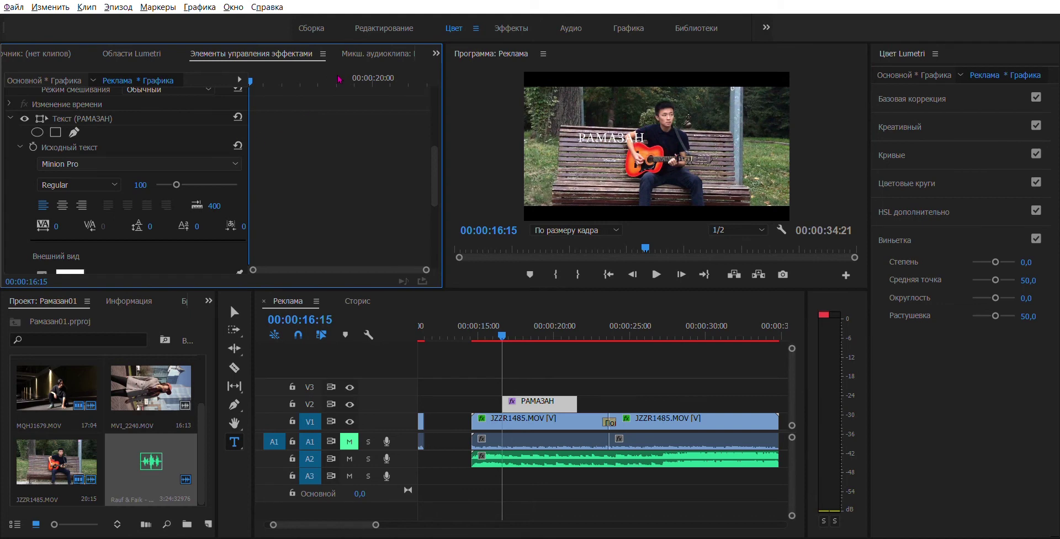
{"action": "key", "text": "ctrl+z"}
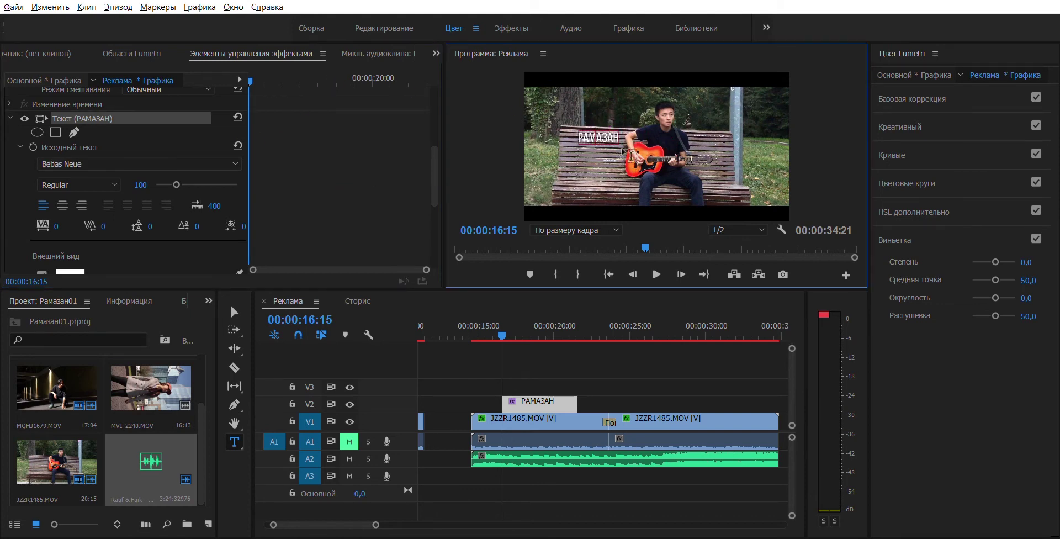
Change the title's fill colour to red and enable a white stroke of 10,0
{"action": "scroll", "coordinate": [380, 178], "scroll_direction": "down", "scroll_amount": 3}
{"action": "scroll", "coordinate": [308, 172], "scroll_direction": "down", "scroll_amount": 1}
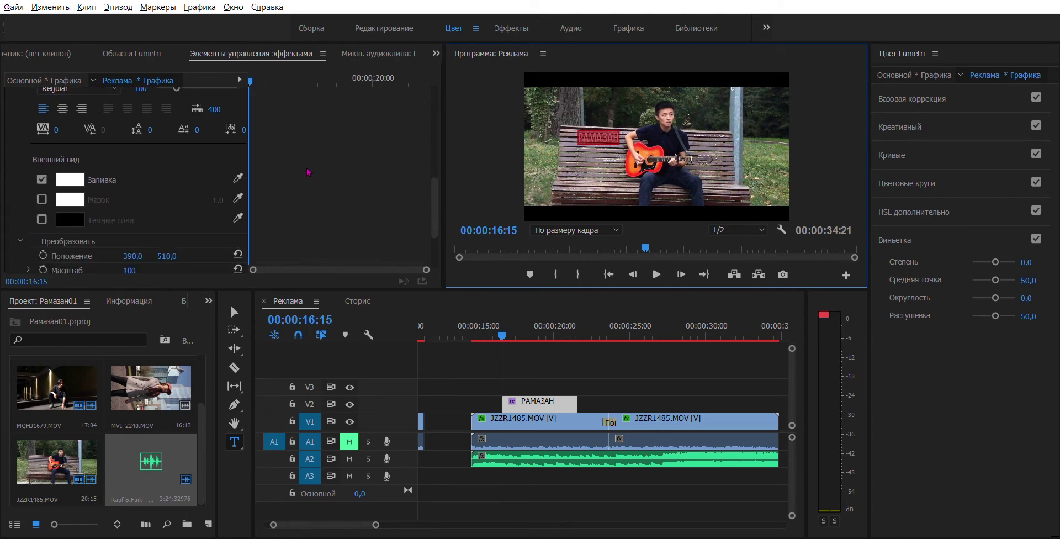
{"action": "left_click", "coordinate": [70, 180]}
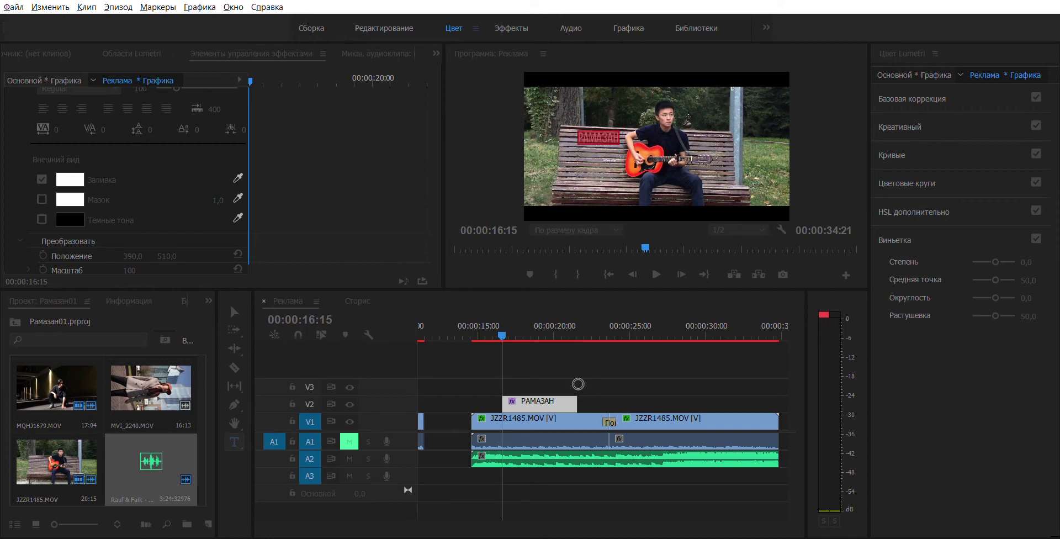
{"action": "key", "text": "Return"}
Try a font size of 75 on the title, and enlarge the text to well over that size
{"action": "scroll", "coordinate": [359, 174], "scroll_direction": "up", "scroll_amount": 5}
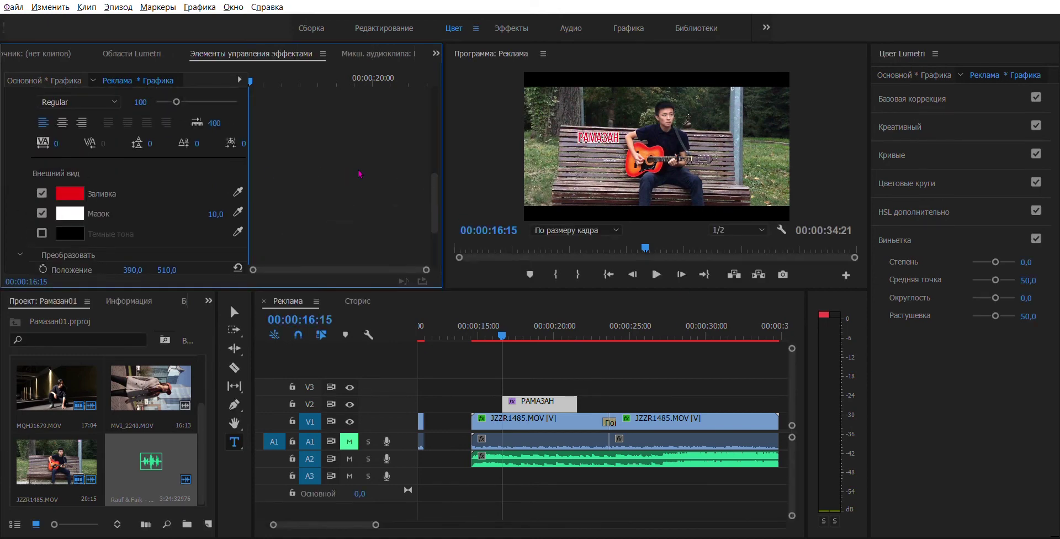
{"action": "left_click_drag", "start_coordinate": [190, 163], "coordinate": [172, 168]}
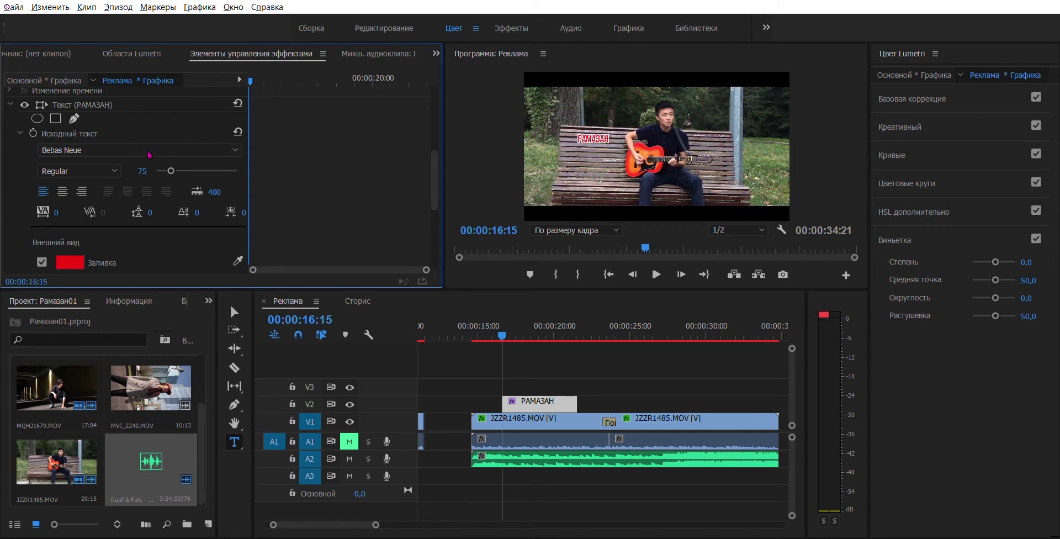
{"action": "left_click_drag", "start_coordinate": [179, 164], "coordinate": [196, 166]}
Set the title's transform to position 149,0 by 783,0, scale 105 and rotation 1,0°
{"action": "left_click_drag", "start_coordinate": [434, 176], "coordinate": [443, 234]}
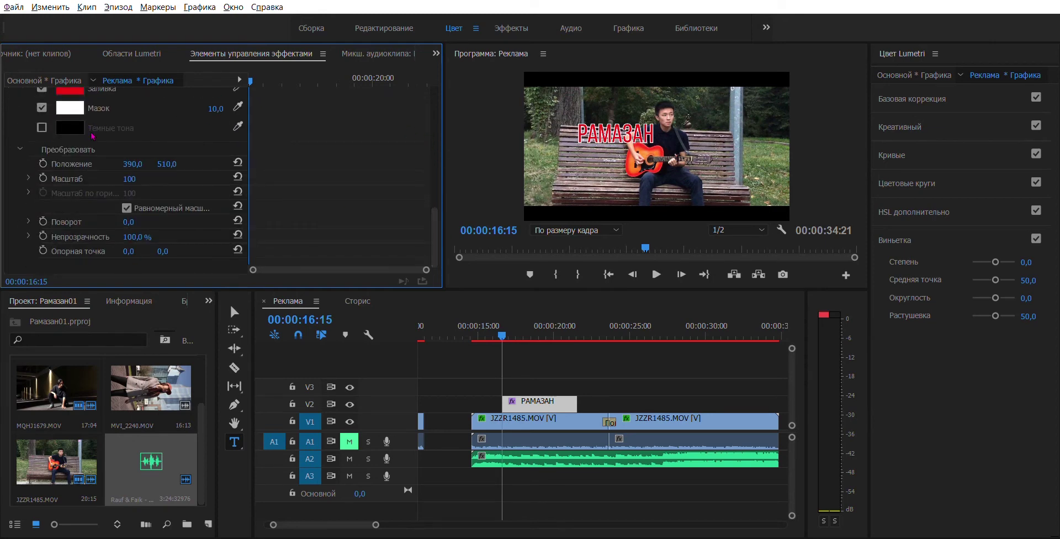
{"action": "left_click_drag", "start_coordinate": [132, 164], "coordinate": [147, 127]}
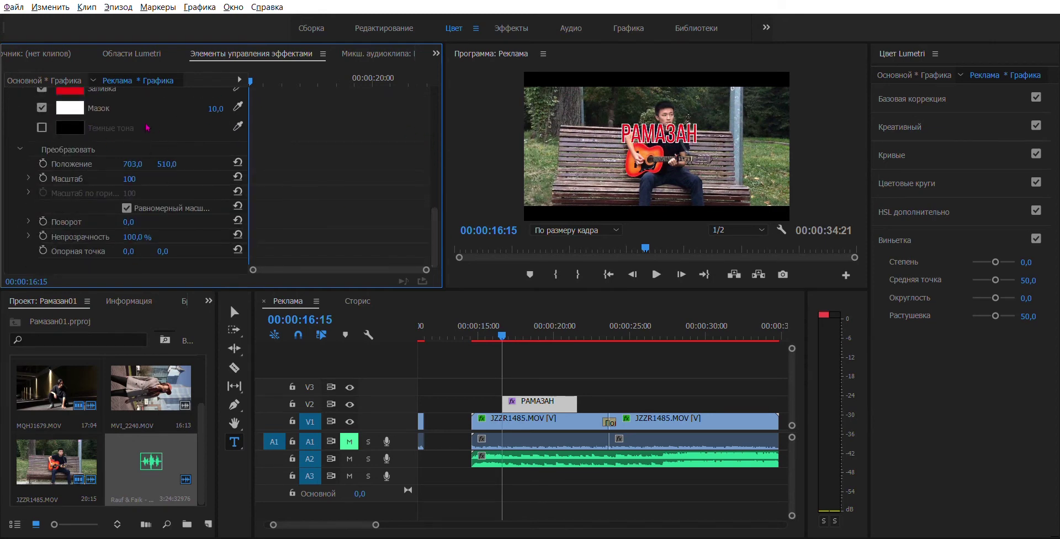
{"action": "left_click_drag", "start_coordinate": [167, 164], "coordinate": [125, 177]}
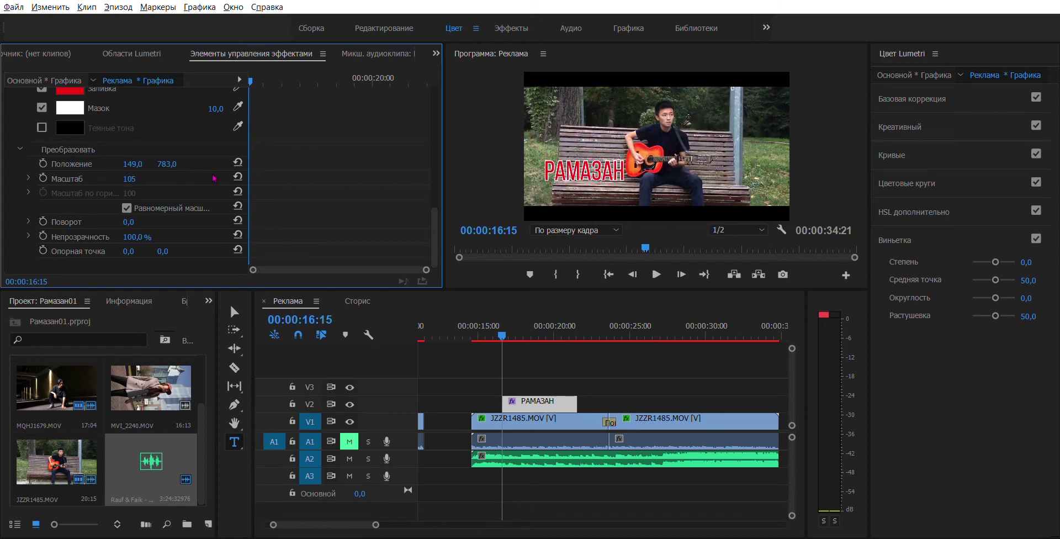
{"action": "mouse_move", "coordinate": [128, 222]}
{"action": "left_mouse_down"}
{"action": "mouse_move", "coordinate": [113, 223]}
{"action": "mouse_move", "coordinate": [128, 222]}
{"action": "left_mouse_up"}
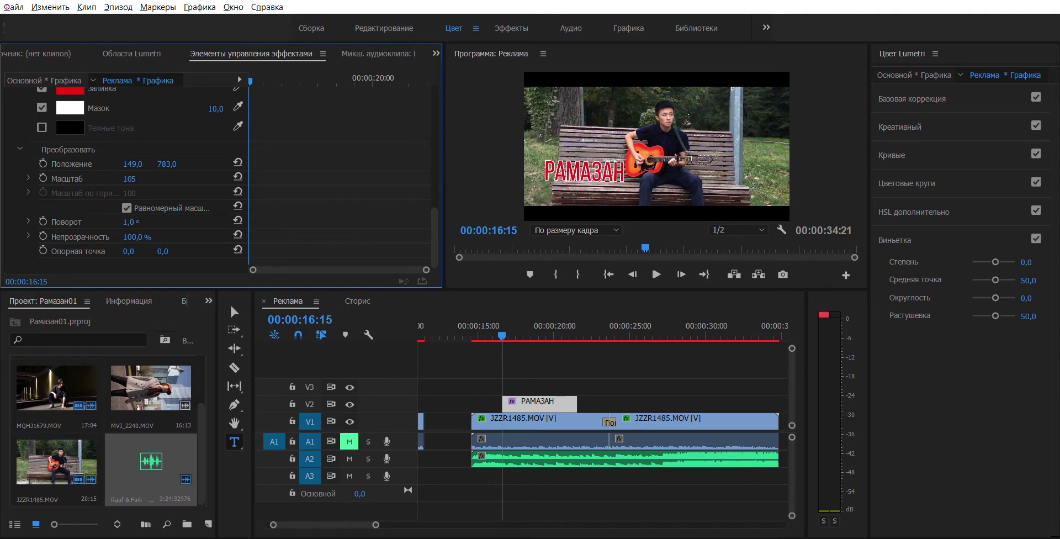
Apply the "Разбиение" video transition from "Скольжение" to the start of the title clip on V2
{"action": "left_click", "coordinate": [550, 363]}
{"action": "scroll", "coordinate": [574, 387], "scroll_direction": "up", "scroll_amount": 2}
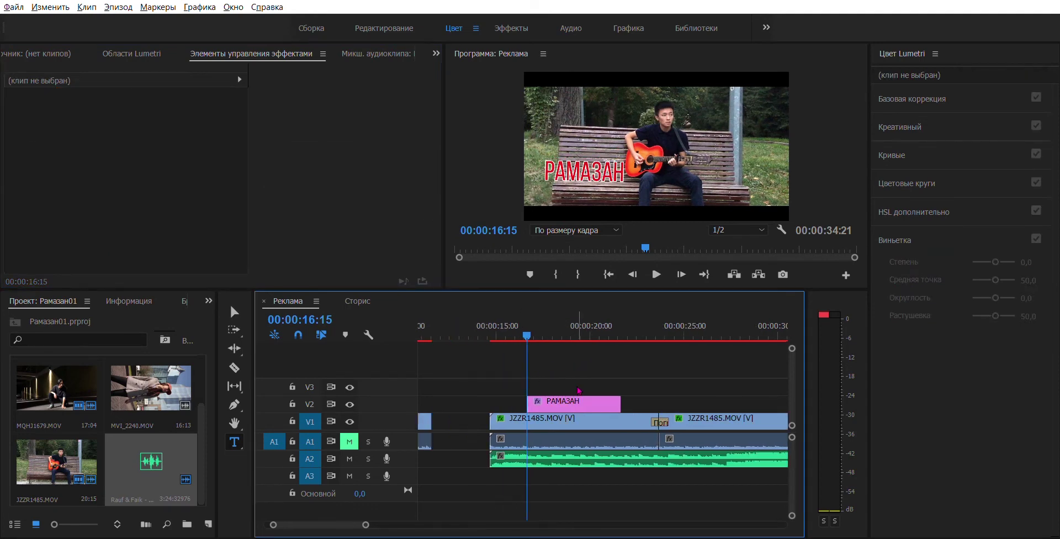
{"action": "left_click", "coordinate": [558, 402]}
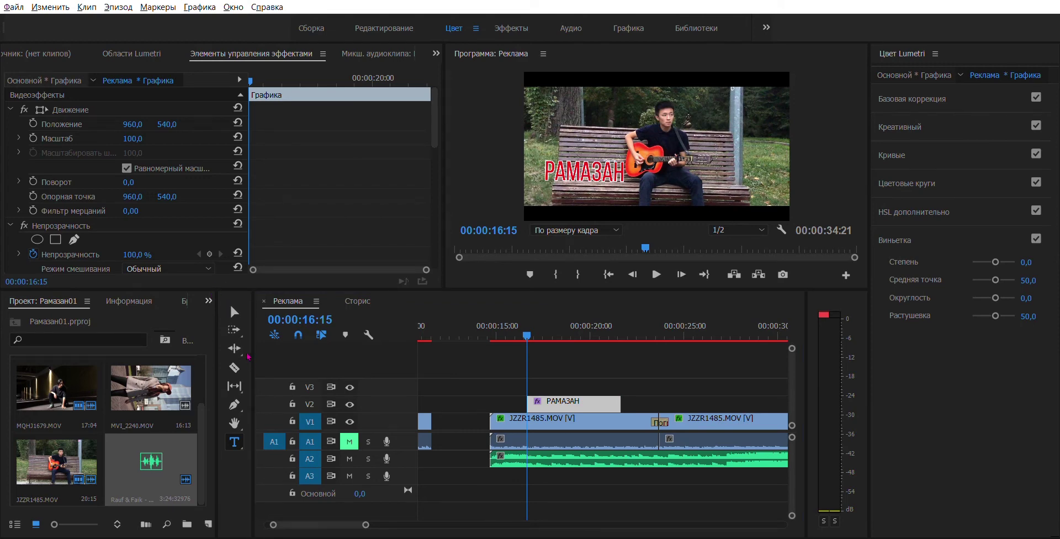
{"action": "key", "text": "shift+7"}
{"action": "left_click", "coordinate": [11, 406]}
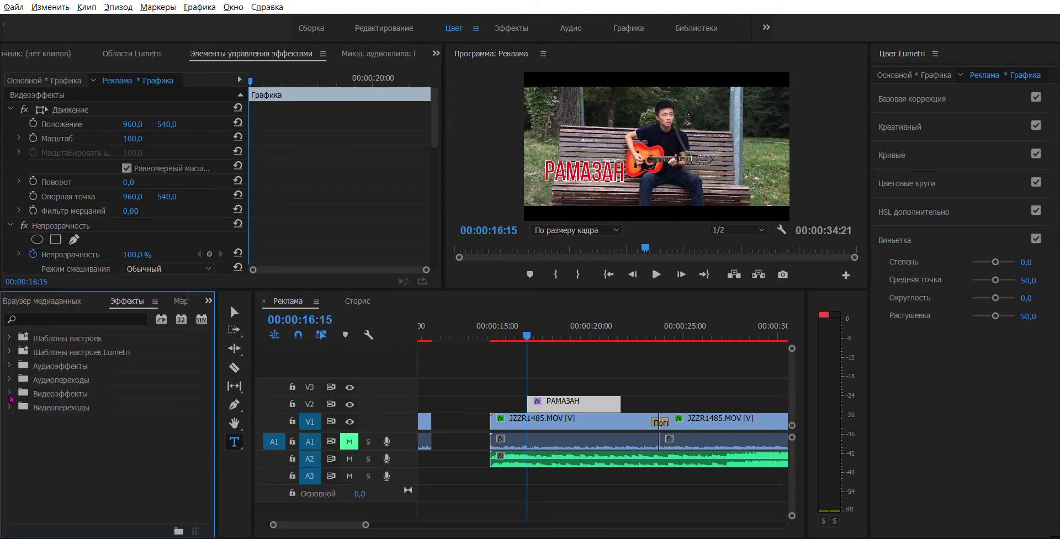
{"action": "left_click", "coordinate": [10, 405]}
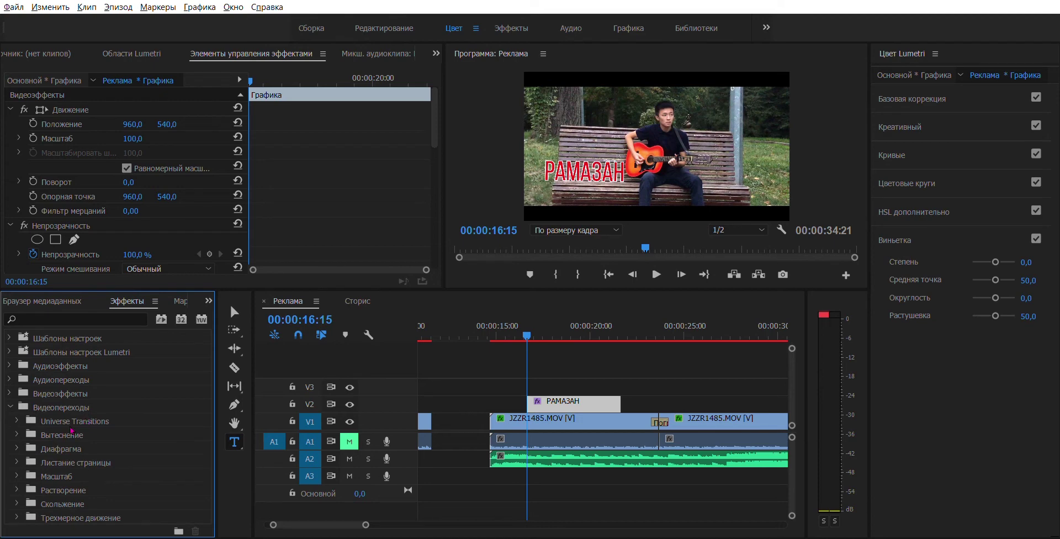
{"action": "left_click", "coordinate": [16, 504]}
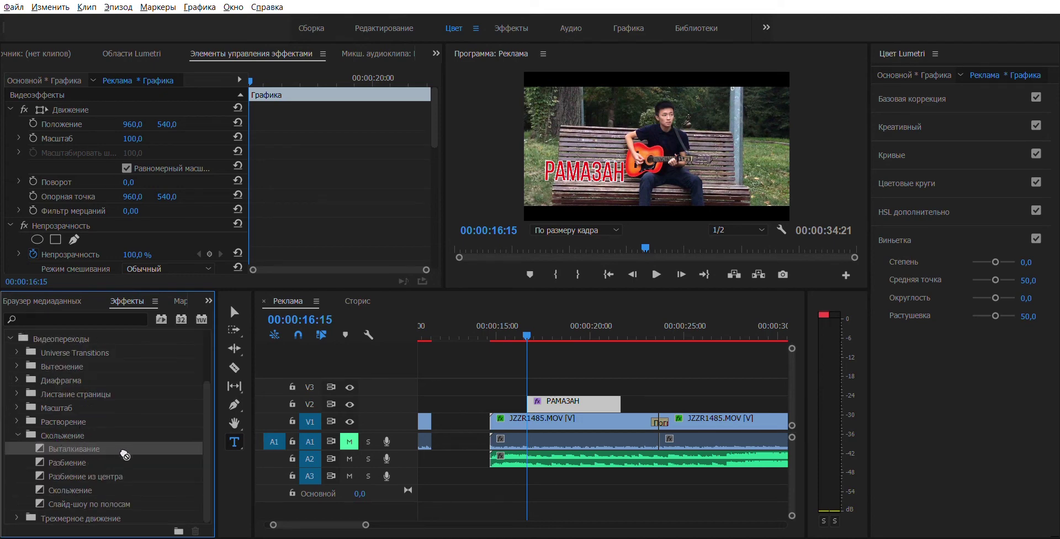
{"action": "left_click_drag", "start_coordinate": [60, 451], "coordinate": [143, 462]}
{"action": "mouse_move", "coordinate": [544, 386]}
{"action": "left_mouse_down"}
{"action": "mouse_move", "coordinate": [578, 383]}
{"action": "mouse_move", "coordinate": [533, 395]}
{"action": "left_mouse_up"}
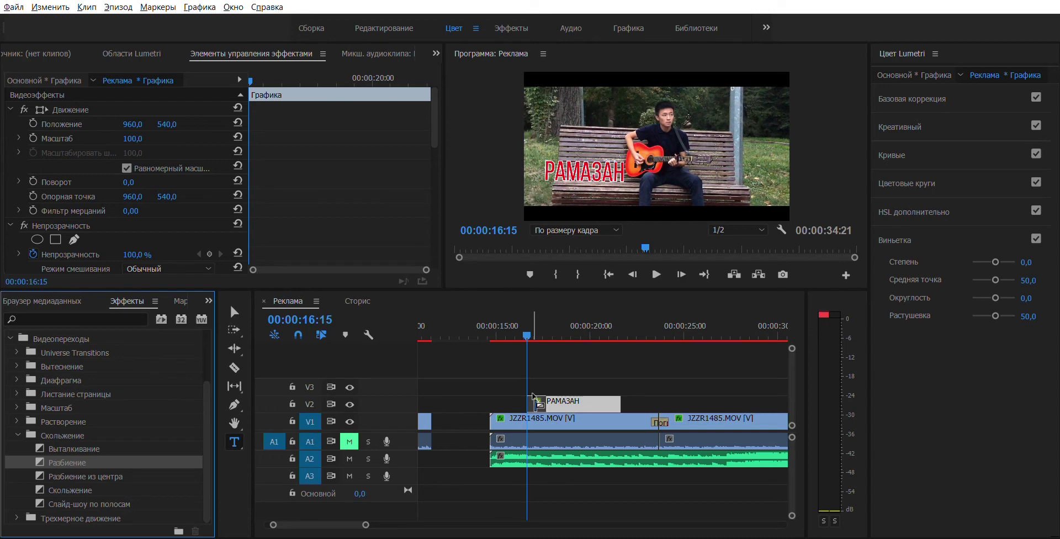
{"action": "left_click_drag", "start_coordinate": [533, 396], "coordinate": [533, 396]}
Play the sequence from just before the title clip to preview its "Разбиение" transition, and replay it
{"action": "key", "text": "="}
{"action": "key", "text": "="}
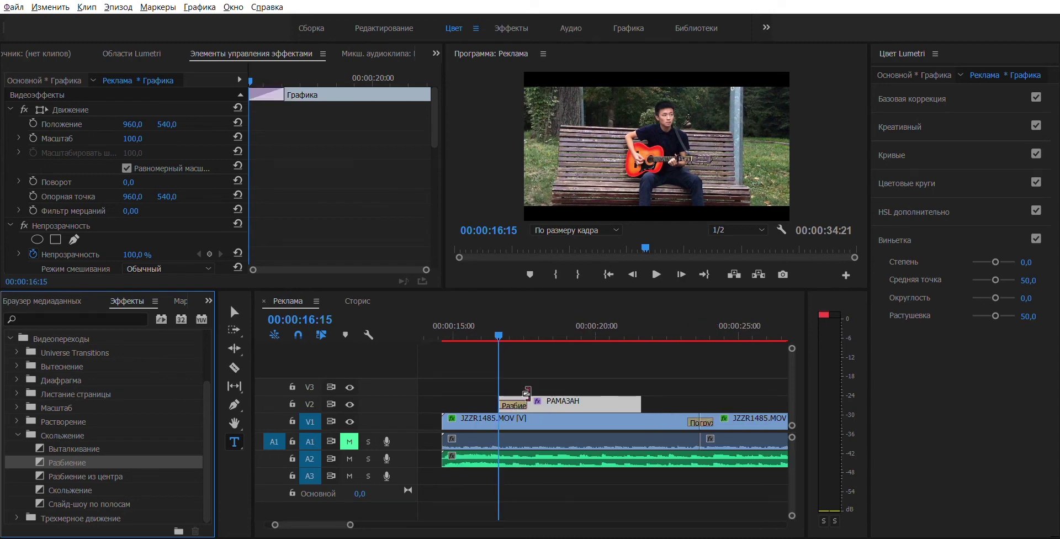
{"action": "scroll", "coordinate": [516, 331], "scroll_direction": "up", "scroll_amount": 2}
{"action": "left_click", "coordinate": [479, 321]}
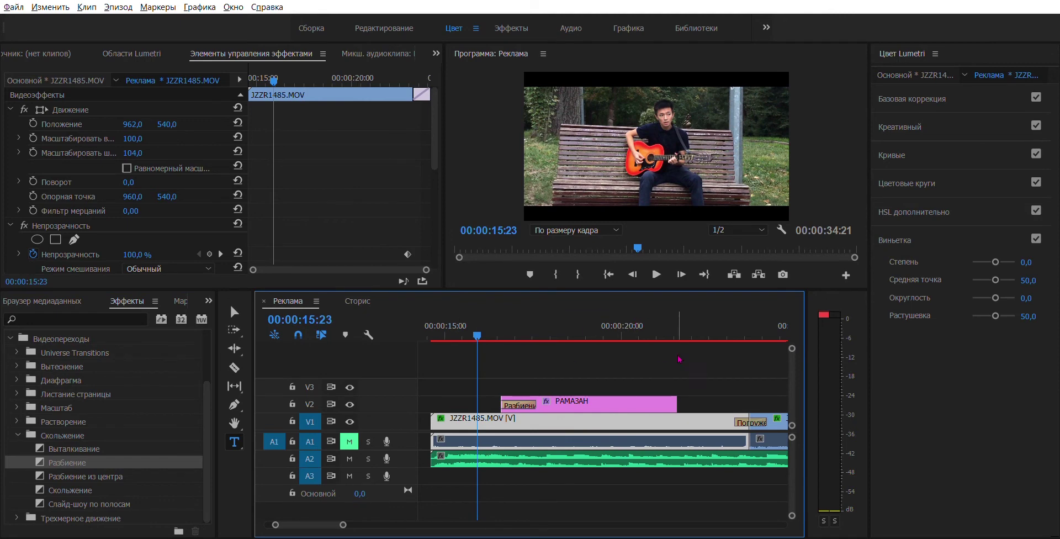
{"action": "key", "text": "space"}
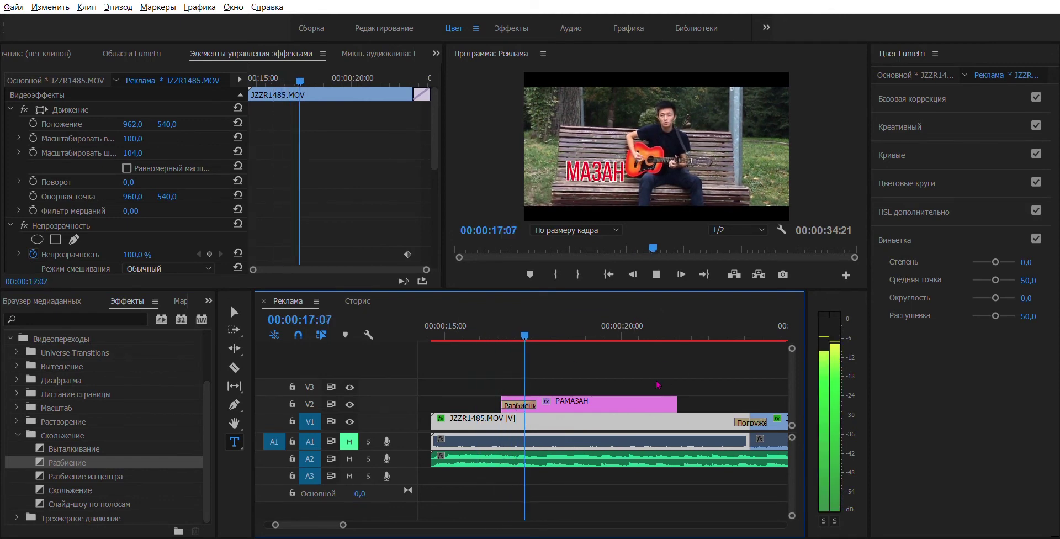
{"action": "key", "text": "space"}
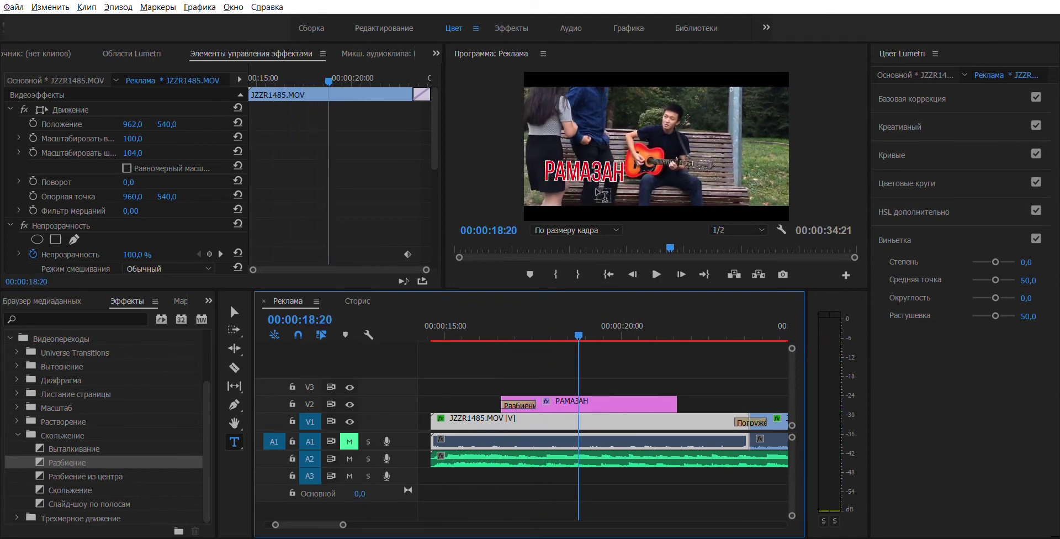
{"action": "left_click", "coordinate": [494, 330]}
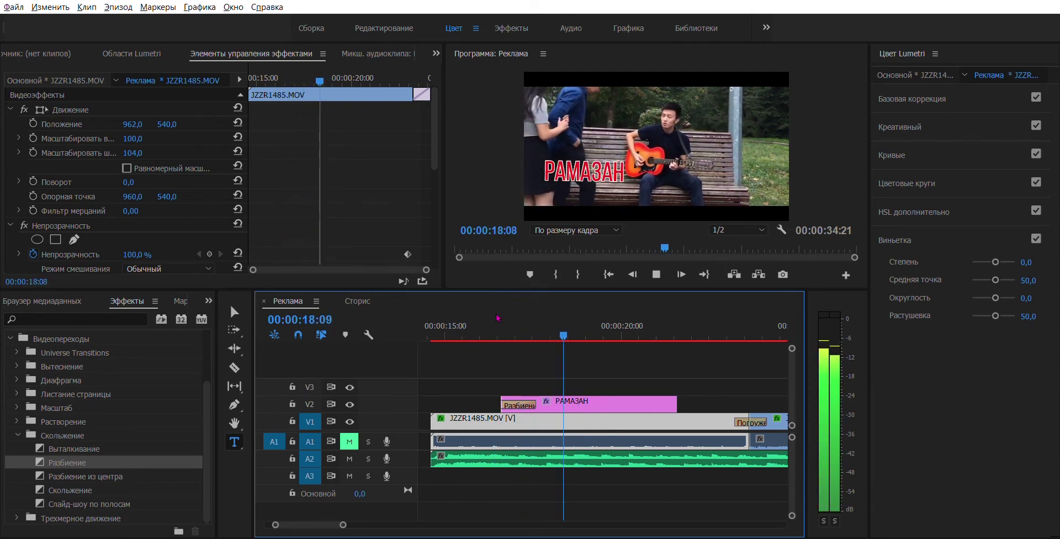
{"action": "key", "text": "space"}
Replace the title clip's opening transition with "Слайд-шоу по полосам" and play it back
{"action": "left_click_drag", "start_coordinate": [99, 476], "coordinate": [519, 405]}
{"action": "left_click", "coordinate": [478, 331]}
{"action": "key", "text": "space"}
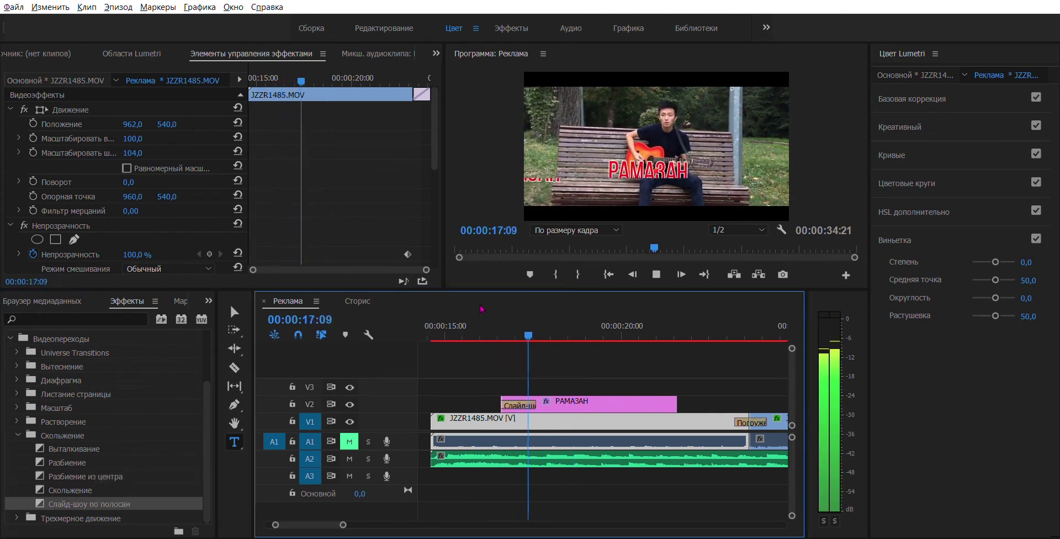
{"action": "key", "text": "space"}
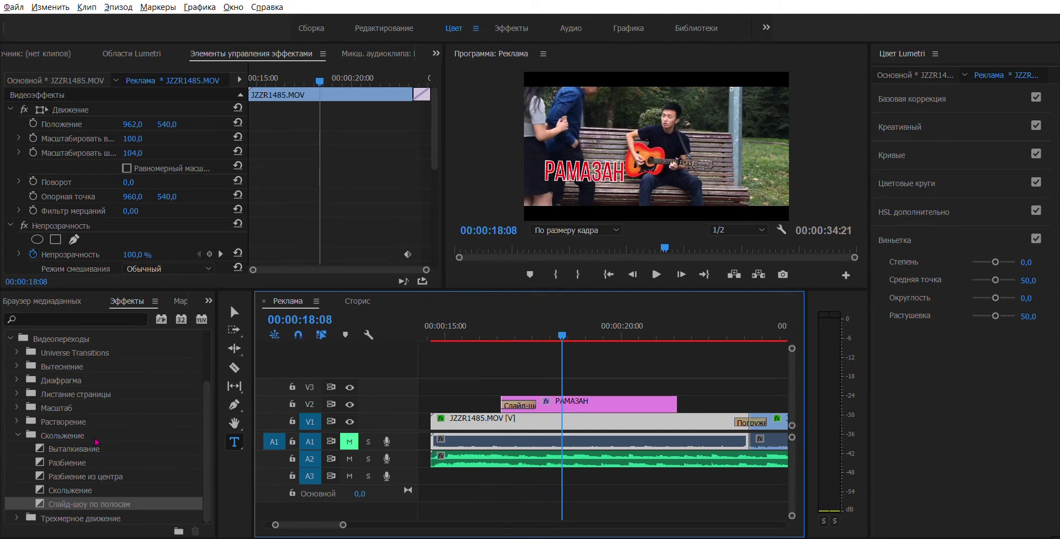
Replace the title clip's opening transition with "Вставка" from "Вытеснение" and play it back
{"action": "left_click", "coordinate": [17, 366]}
{"action": "left_click_drag", "start_coordinate": [62, 379], "coordinate": [518, 405]}
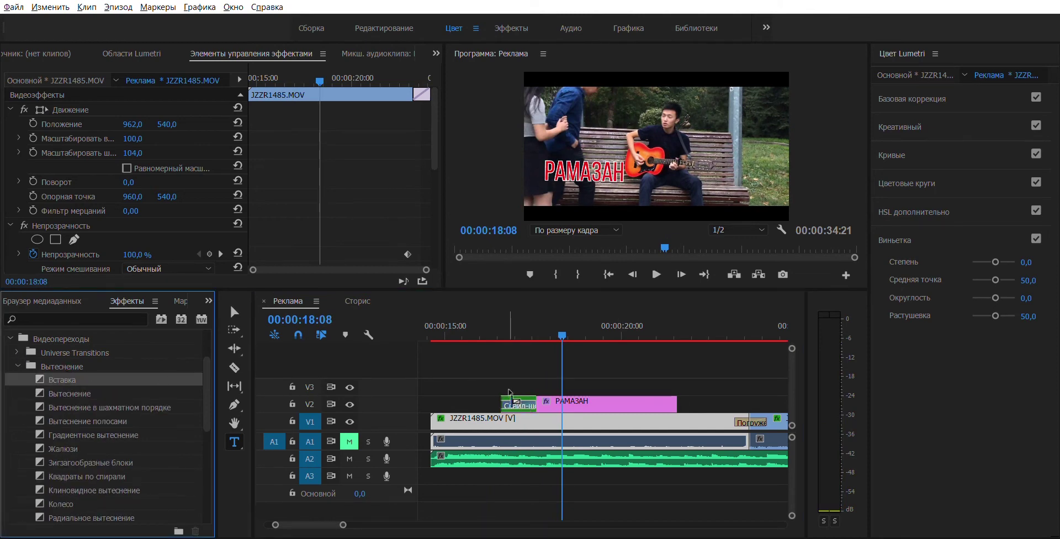
{"action": "left_click", "coordinate": [484, 320]}
{"action": "key", "text": "space"}
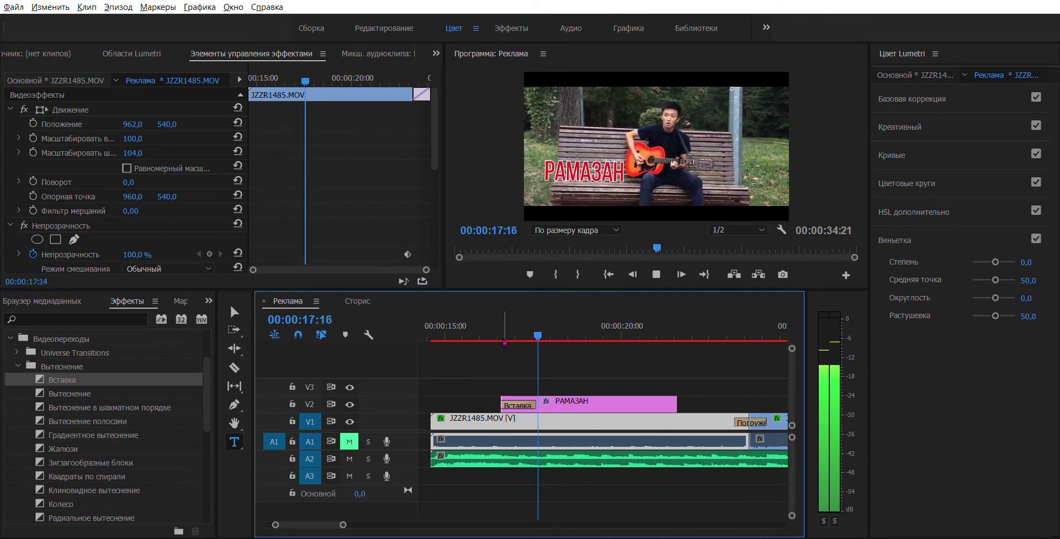
{"action": "key", "text": "space"}
{"action": "left_click_drag", "start_coordinate": [343, 525], "coordinate": [421, 520]}
{"action": "left_click", "coordinate": [640, 365]}
{"action": "scroll", "coordinate": [620, 371], "scroll_direction": "down", "scroll_amount": 3}
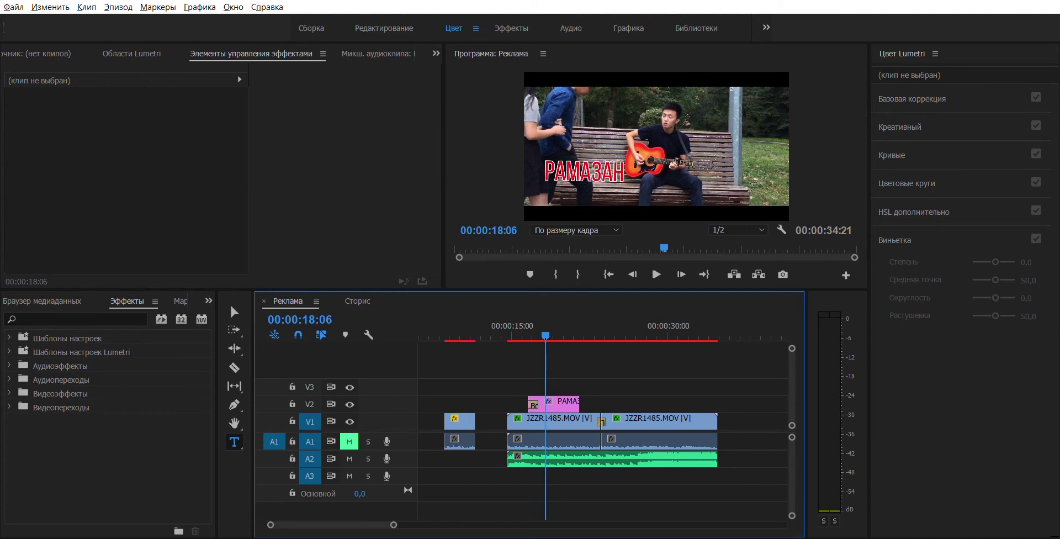
Add the GREEN SCREEN GLITCH EFFECT.mp4 clip from the project to V3, above the title clip
{"action": "scroll", "coordinate": [572, 407], "scroll_direction": "up", "scroll_amount": 2}
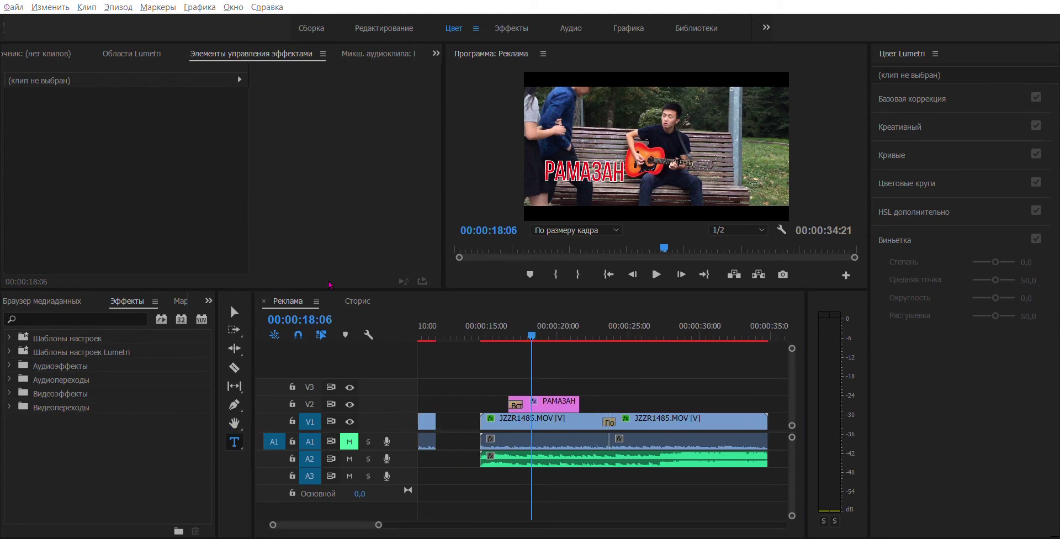
{"action": "key", "text": "shift+1"}
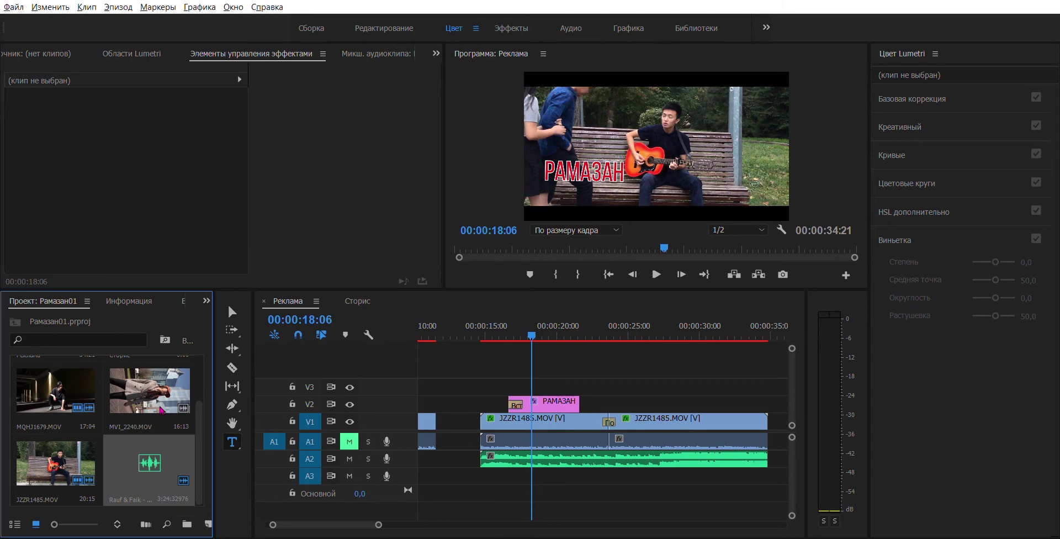
{"action": "double_click", "coordinate": [116, 425]}
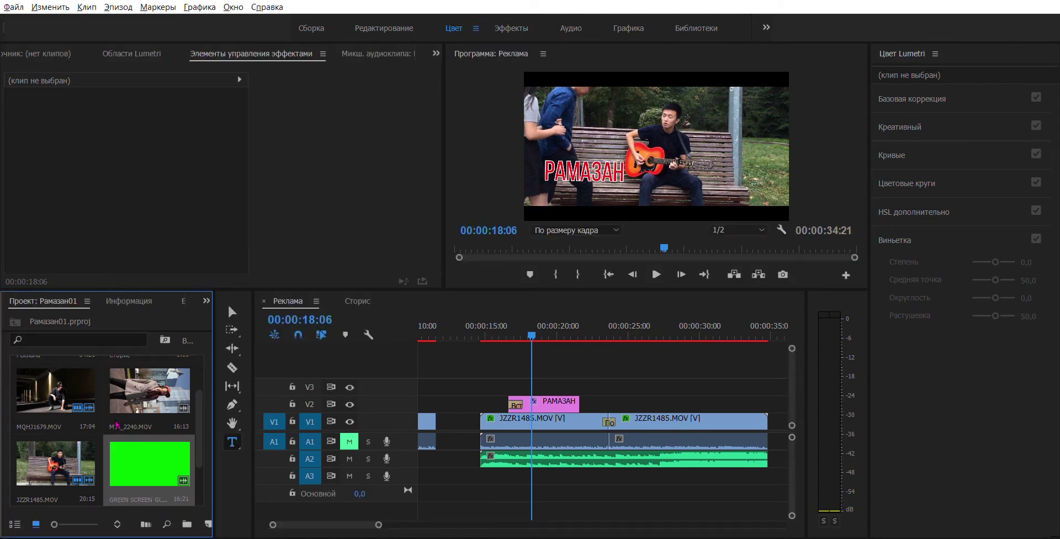
{"action": "mouse_move", "coordinate": [145, 442]}
{"action": "left_mouse_down"}
{"action": "mouse_move", "coordinate": [530, 358]}
{"action": "mouse_move", "coordinate": [484, 356]}
{"action": "mouse_move", "coordinate": [150, 457]}
{"action": "left_mouse_up"}
{"action": "left_click_drag", "start_coordinate": [142, 449], "coordinate": [524, 467]}
{"action": "left_click", "coordinate": [609, 384]}
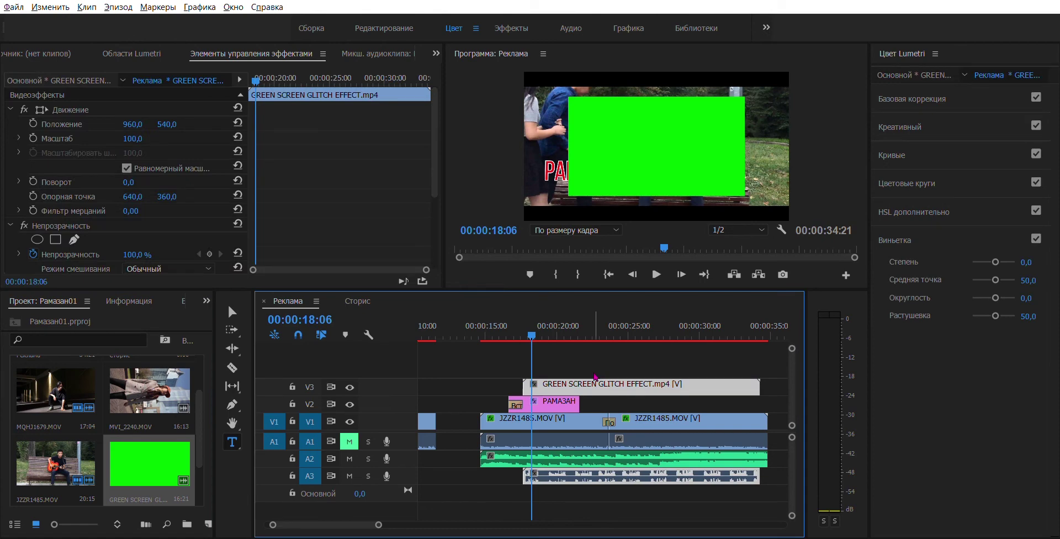
Delete only the glitch clip's audio from A3, keeping its video on V3
{"action": "key", "text": "equal"}
{"action": "left_click", "coordinate": [610, 409]}
{"action": "key", "text": "minus"}
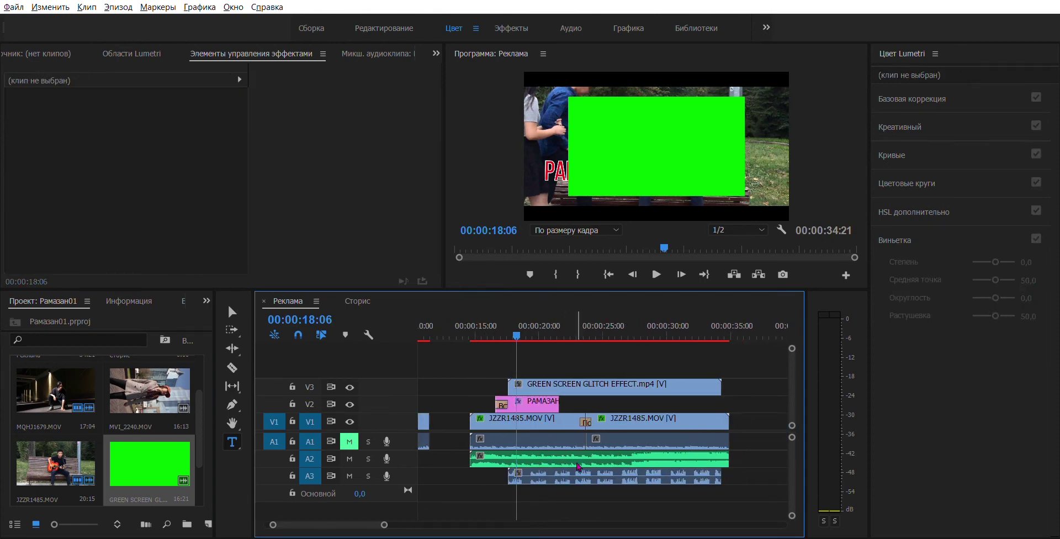
{"action": "left_click", "coordinate": [579, 467]}
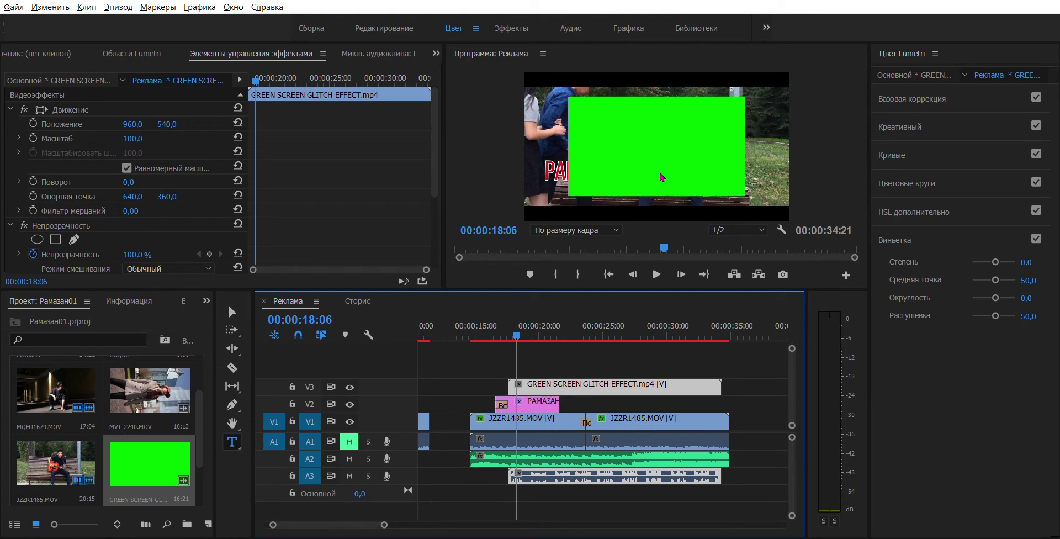
{"action": "left_click", "coordinate": [596, 472], "text": "alt"}
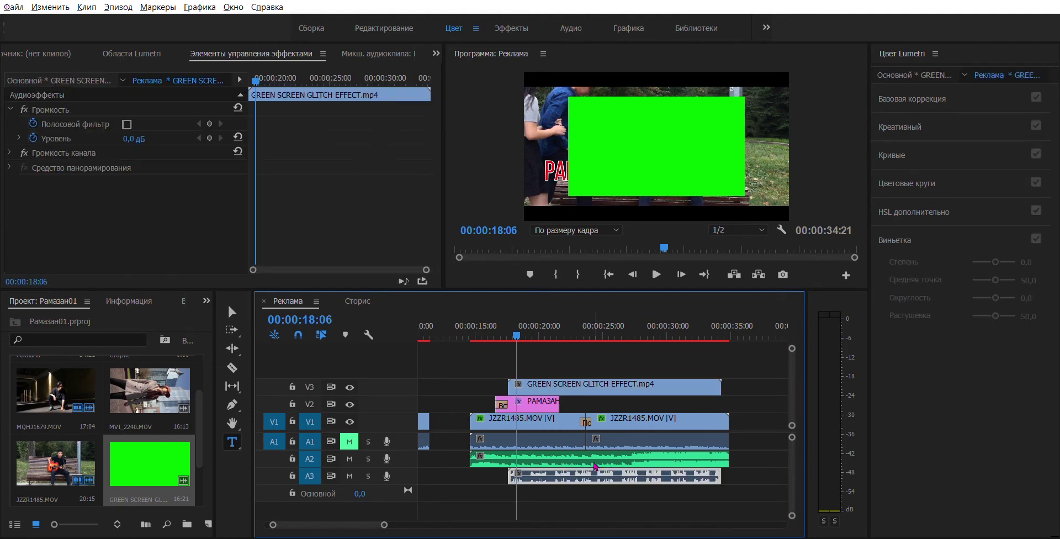
{"action": "key", "text": "Delete"}
{"action": "scroll", "coordinate": [594, 465], "scroll_direction": "up", "scroll_amount": 2}
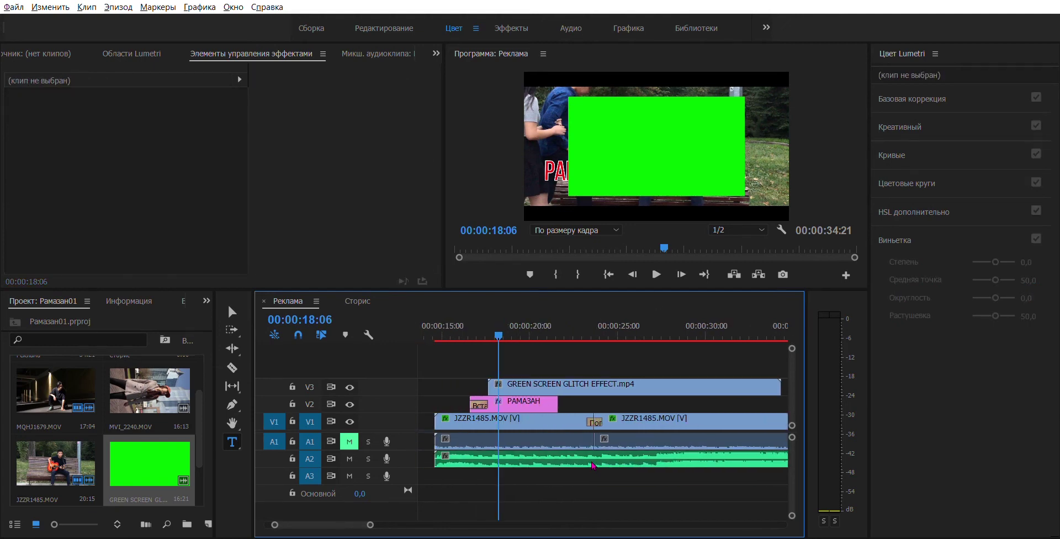
Move the glitch clip on V3 so it starts together with the first JZZR1485.MOV clip
{"action": "left_click_drag", "start_coordinate": [585, 385], "coordinate": [529, 375]}
{"action": "left_click", "coordinate": [554, 373]}
{"action": "left_click", "coordinate": [555, 382]}
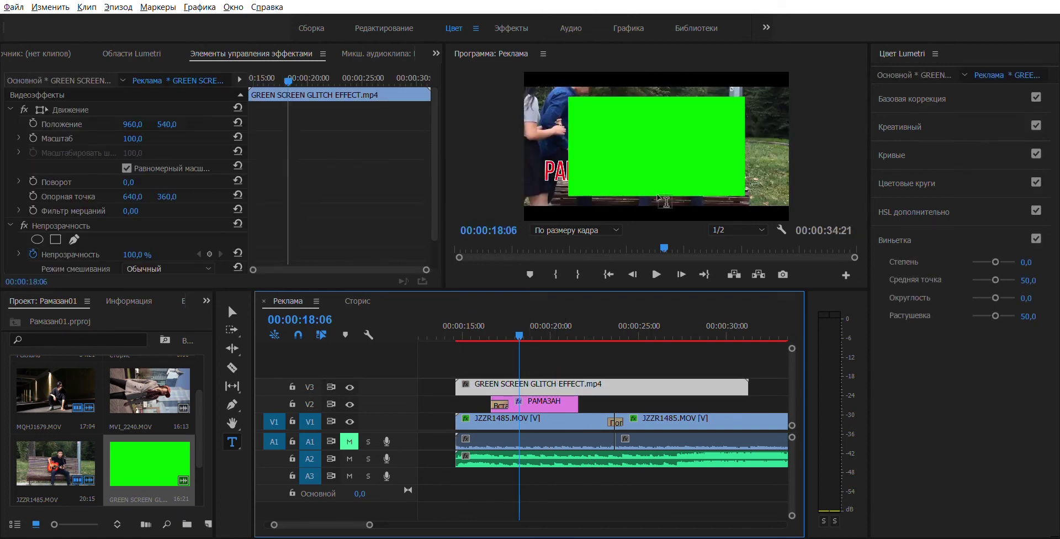
{"action": "left_click_drag", "start_coordinate": [205, 288], "coordinate": [205, 289]}
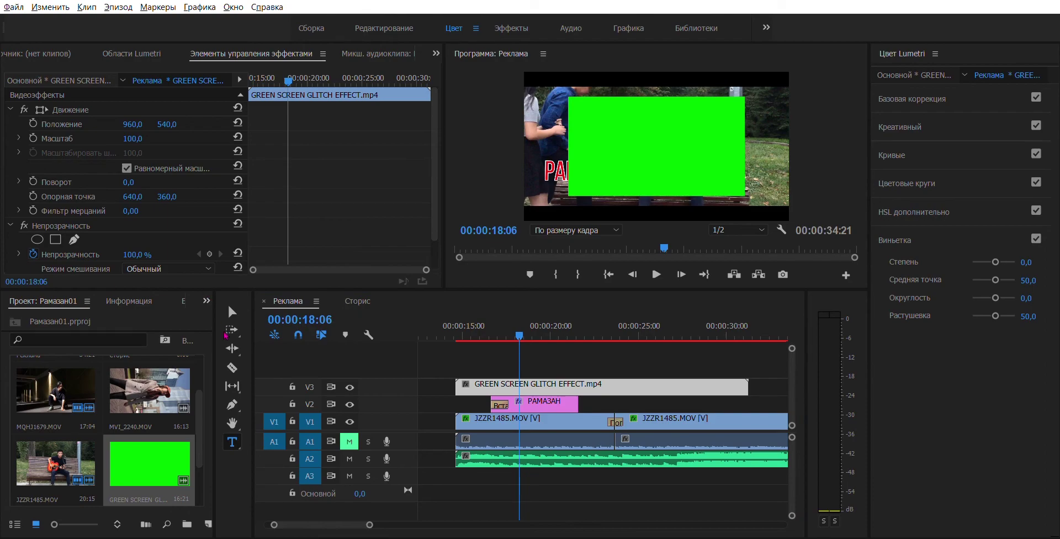
Search the effects for "ULTRA" and apply "Ключ Ultra" to the glitch clip on V3
{"action": "key", "text": "shift+7"}
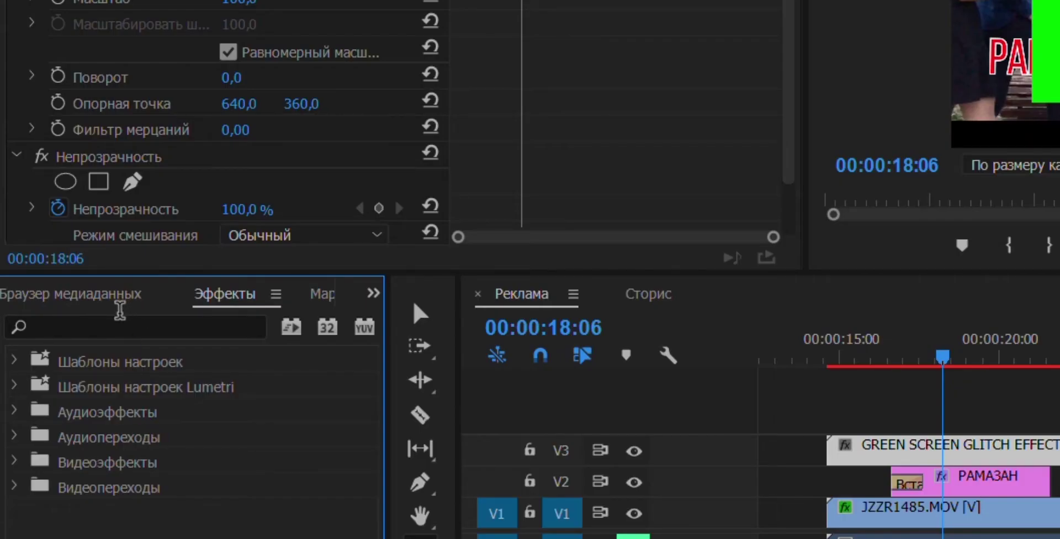
{"action": "left_click", "coordinate": [120, 313]}
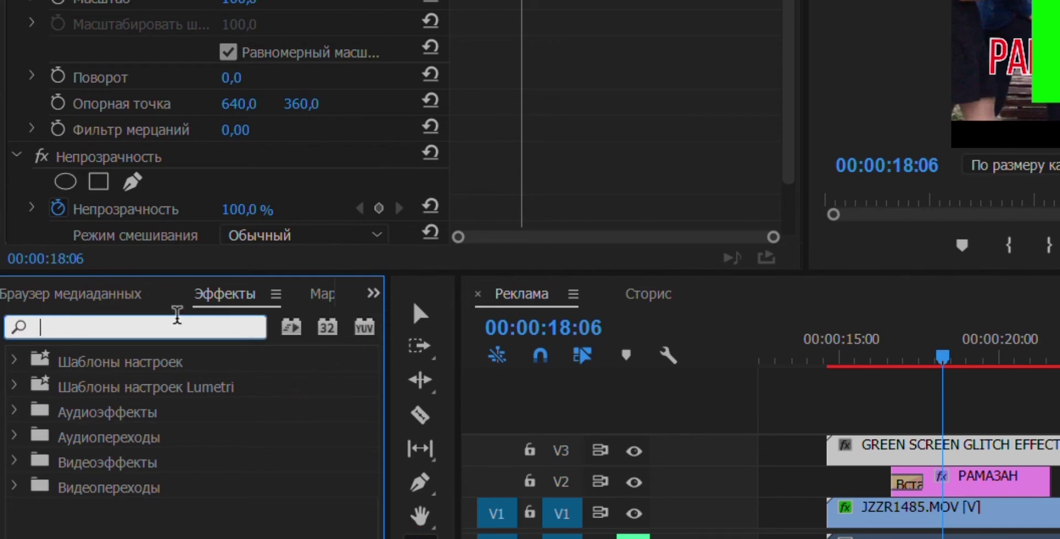
{"action": "type", "text": "ULTRA"}
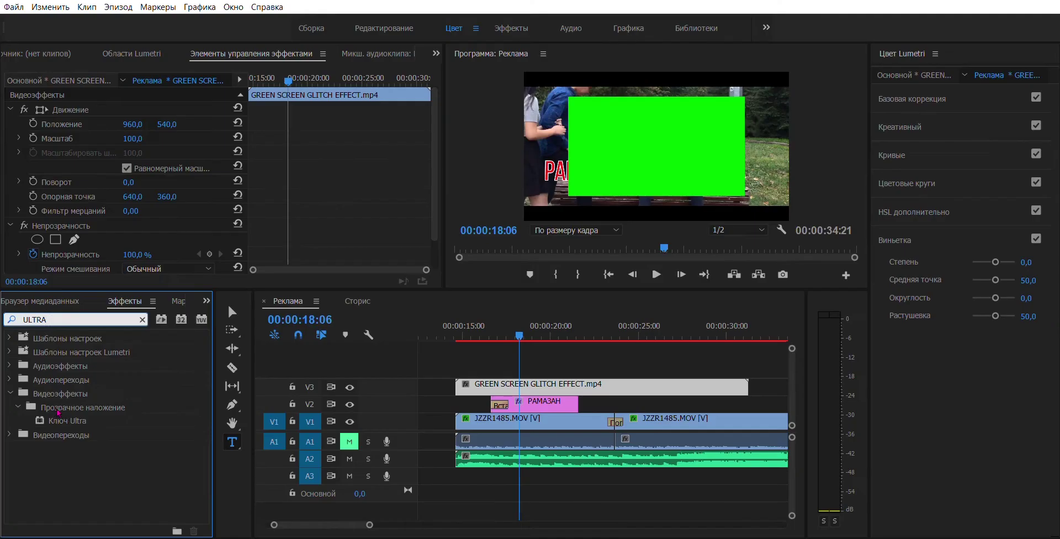
{"action": "left_click", "coordinate": [99, 503]}
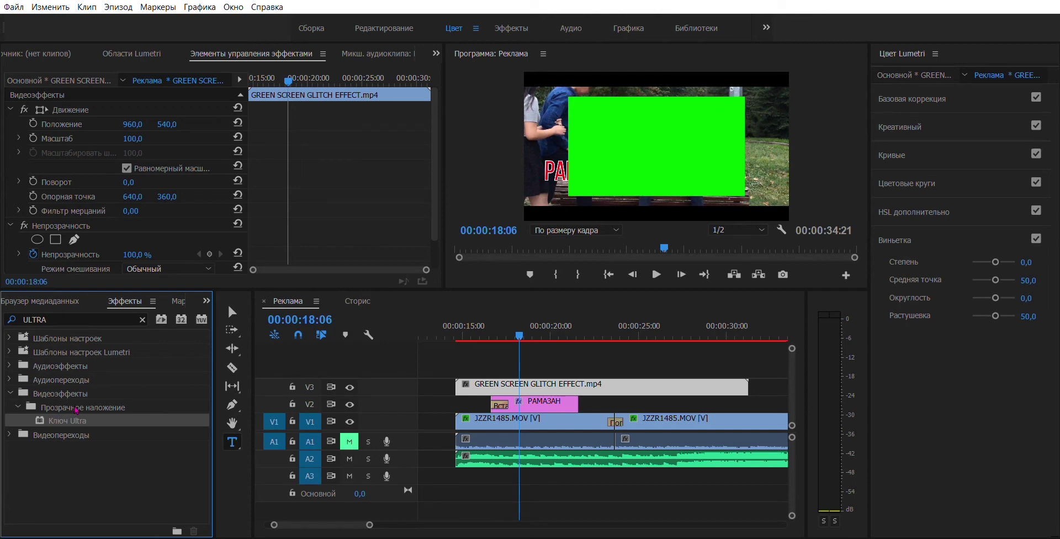
{"action": "left_click_drag", "start_coordinate": [74, 411], "coordinate": [533, 381]}
Sample the glitch clip's green background as the key colour (Ключевой цвет) of its Ключ Ultra effect
{"action": "scroll", "coordinate": [364, 203], "scroll_direction": "down", "scroll_amount": 5}
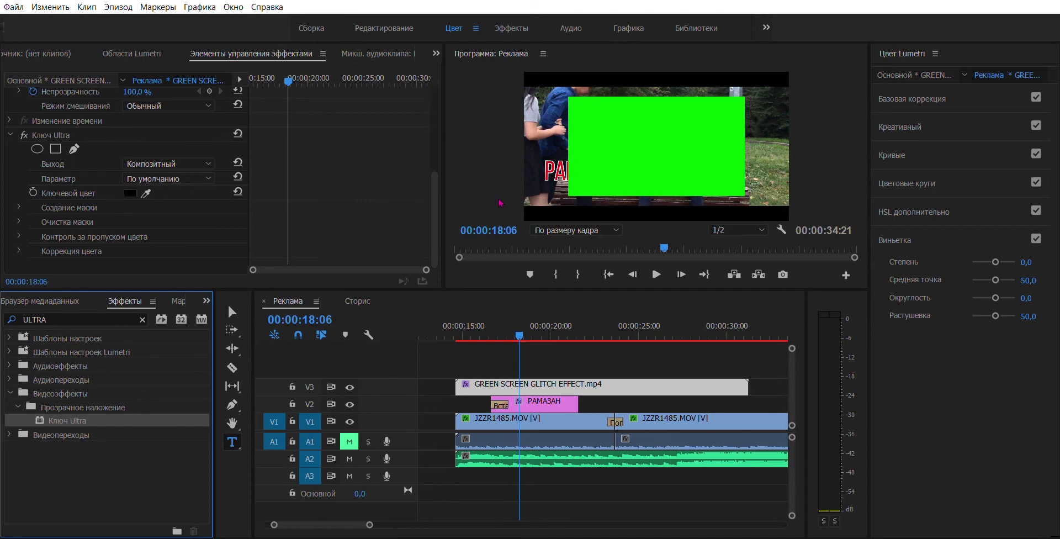
{"action": "scroll", "coordinate": [342, 183], "scroll_direction": "up", "scroll_amount": 5}
{"action": "scroll", "coordinate": [342, 182], "scroll_direction": "down", "scroll_amount": 5}
{"action": "left_click", "coordinate": [548, 367]}
{"action": "left_click", "coordinate": [547, 386]}
{"action": "left_click_drag", "start_coordinate": [438, 138], "coordinate": [439, 224]}
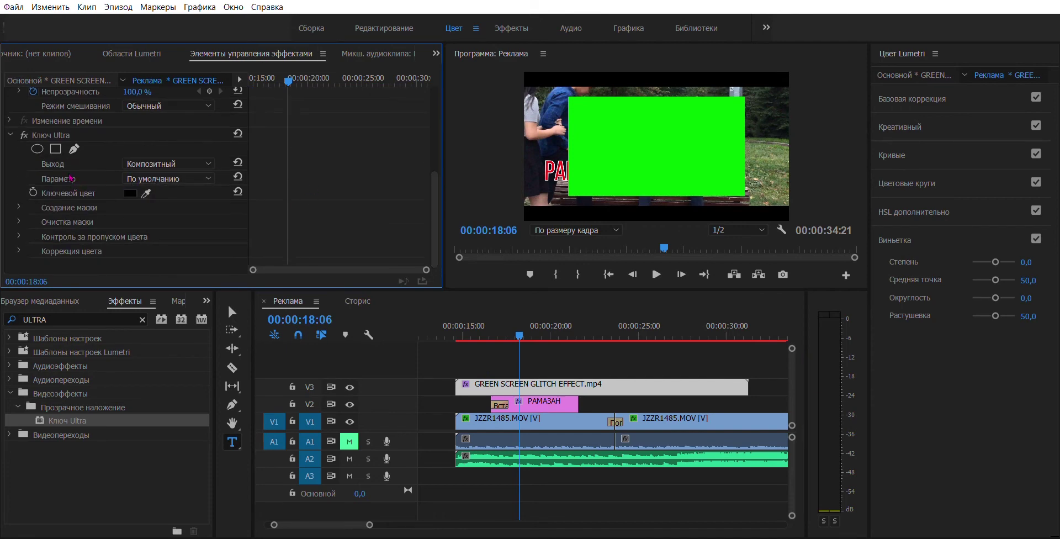
{"action": "left_click", "coordinate": [58, 135]}
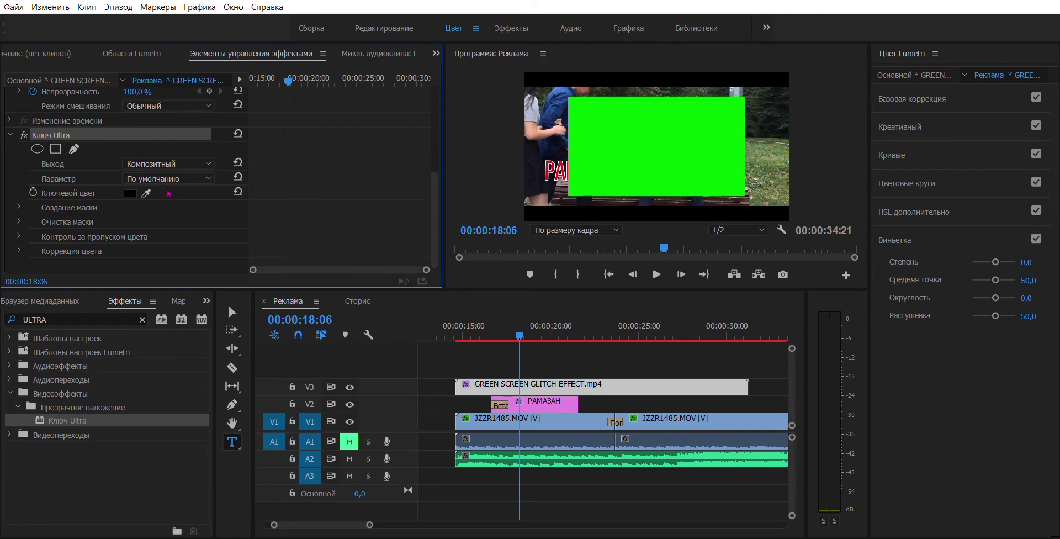
{"action": "left_click", "coordinate": [146, 192]}
{"action": "left_click", "coordinate": [638, 120]}
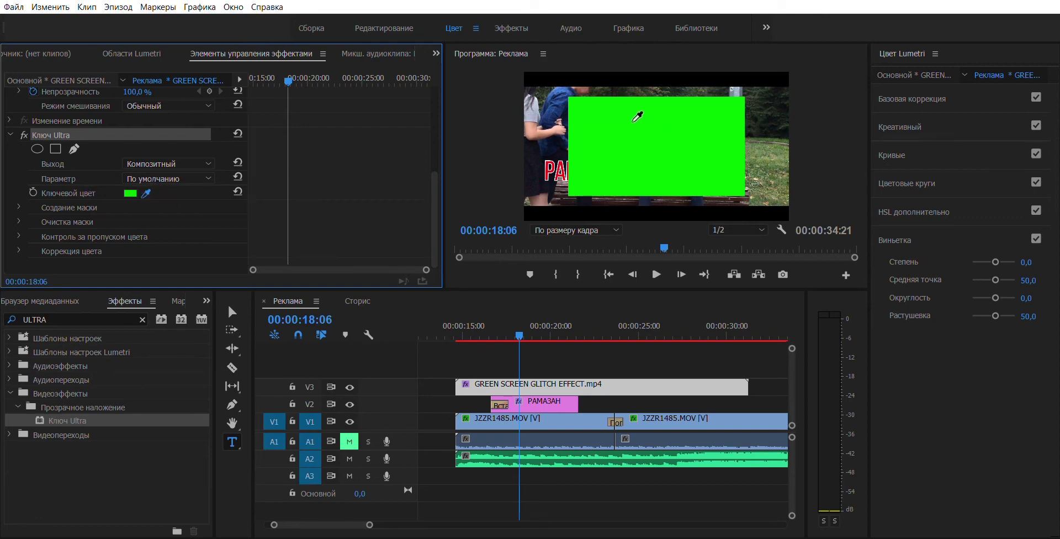
{"action": "left_click", "coordinate": [633, 121]}
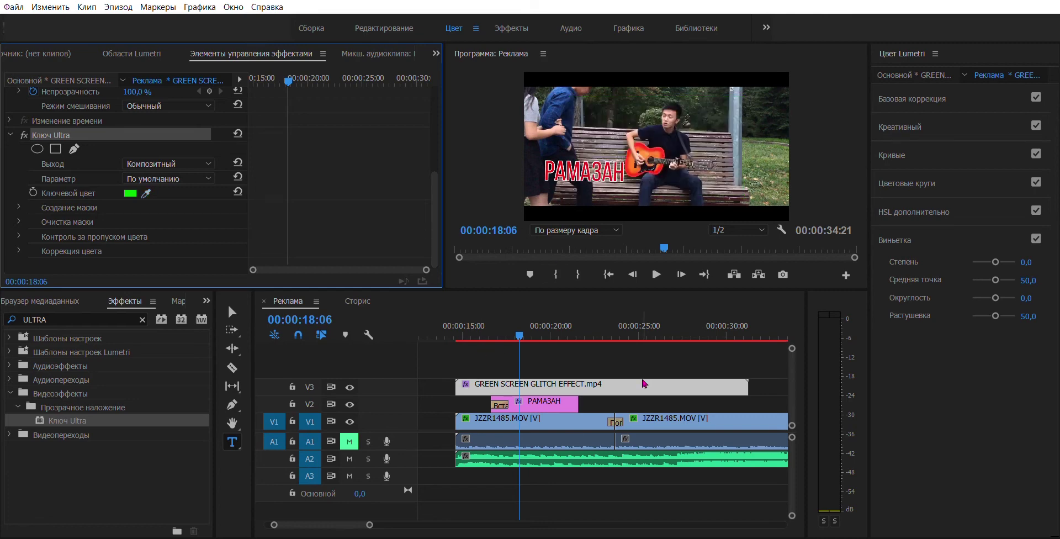
Play the sequence from 00:00:16:06 to preview the keyed glitch overlay, and park the playhead at 00:00:16:15
{"action": "left_click", "coordinate": [485, 333]}
{"action": "left_click", "coordinate": [572, 366]}
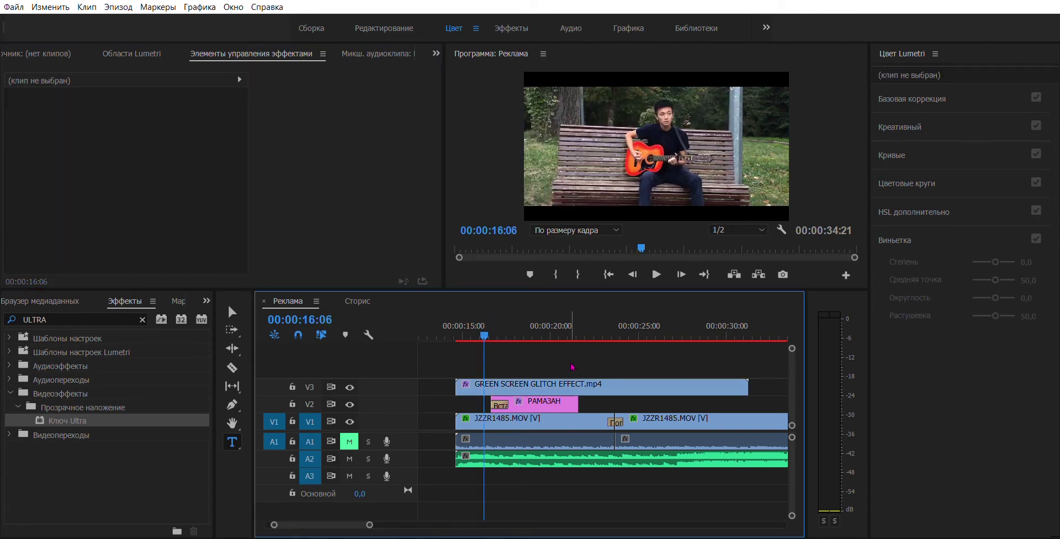
{"action": "key", "text": "shift+k"}
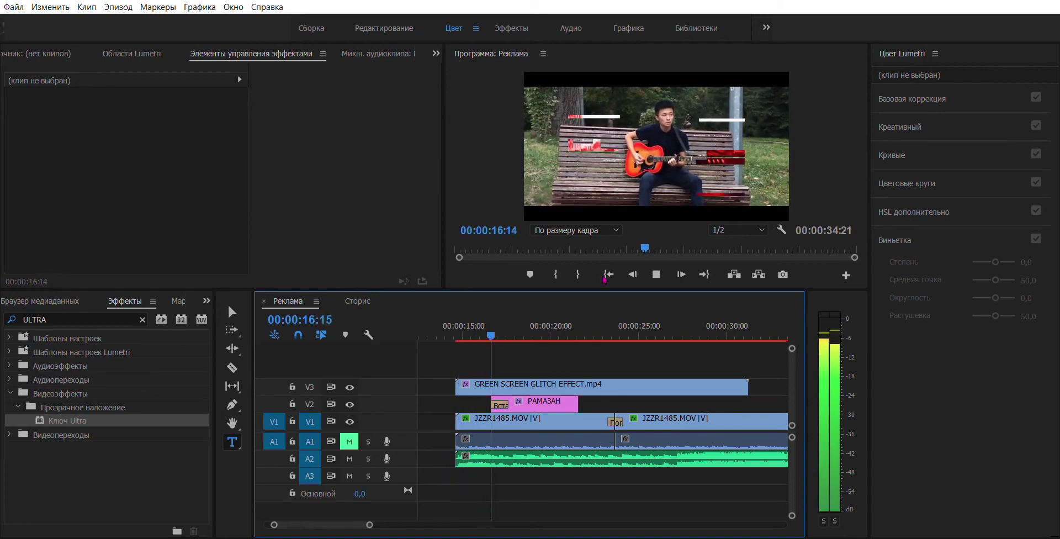
{"action": "left_click", "coordinate": [552, 422]}
{"action": "left_click", "coordinate": [553, 387]}
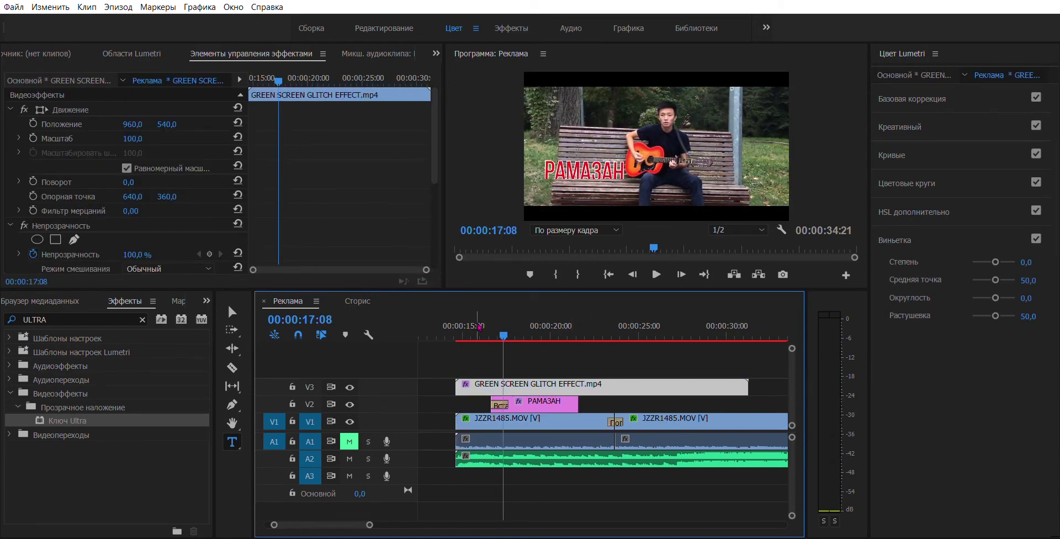
{"action": "left_click", "coordinate": [475, 325]}
{"action": "left_click_drag", "start_coordinate": [478, 323], "coordinate": [492, 323]}
Mute audio track A2
{"action": "left_click", "coordinate": [368, 459]}
{"action": "left_click", "coordinate": [350, 459]}
{"action": "left_click", "coordinate": [368, 459]}
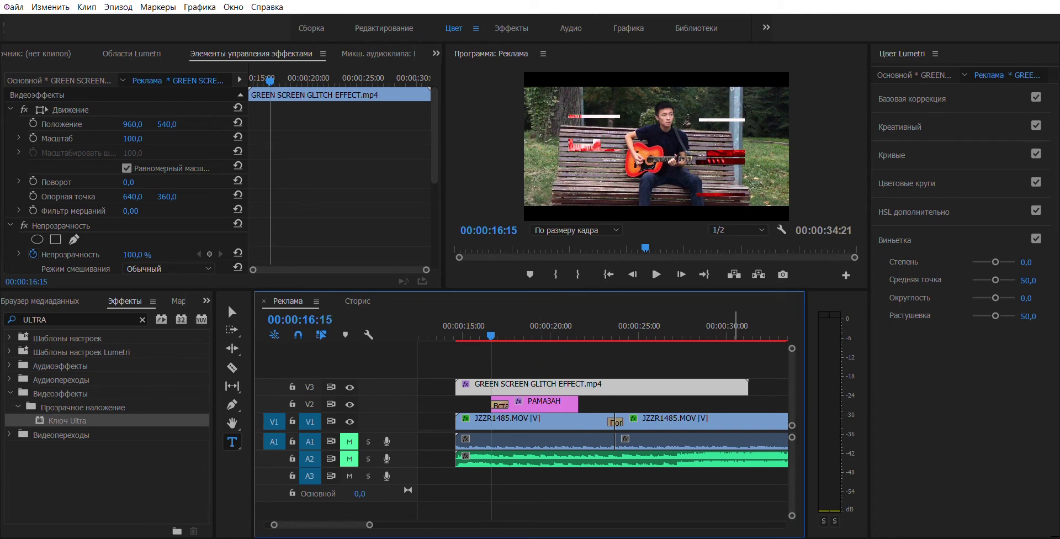
Set the glitch clip's scale to 151 and its position to 960, 432 so it covers the frame
{"action": "left_click", "coordinate": [718, 386]}
{"action": "left_click", "coordinate": [523, 382]}
{"action": "left_click", "coordinate": [523, 365]}
{"action": "left_click", "coordinate": [520, 383]}
{"action": "mouse_move", "coordinate": [132, 138]}
{"action": "left_mouse_down"}
{"action": "mouse_move", "coordinate": [156, 138]}
{"action": "mouse_move", "coordinate": [163, 121]}
{"action": "mouse_move", "coordinate": [136, 138]}
{"action": "left_mouse_up"}
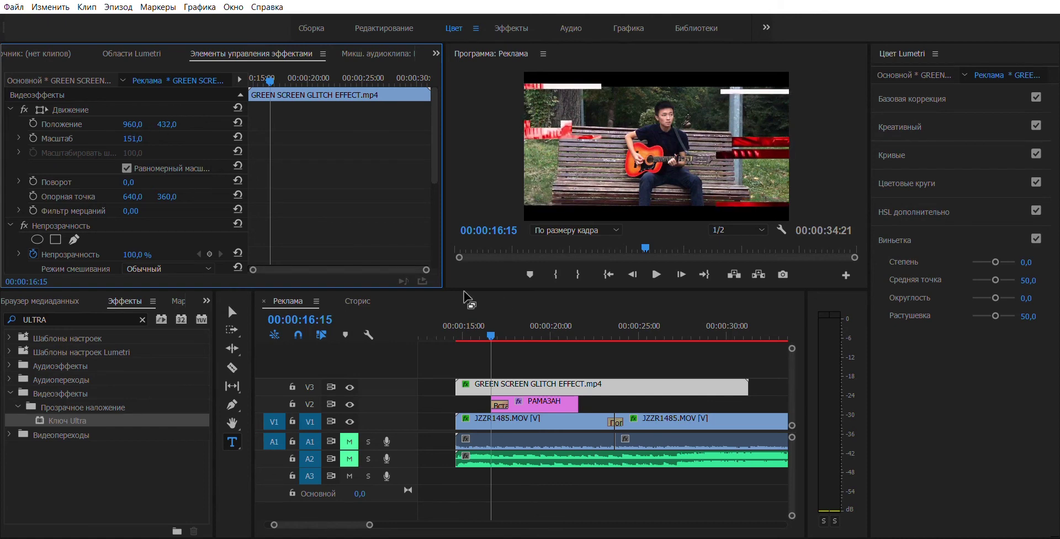
Play the sequence to preview the enlarged glitch over the title, and park the playhead at 00:00:18:15
{"action": "left_click", "coordinate": [529, 360]}
{"action": "key", "text": "space"}
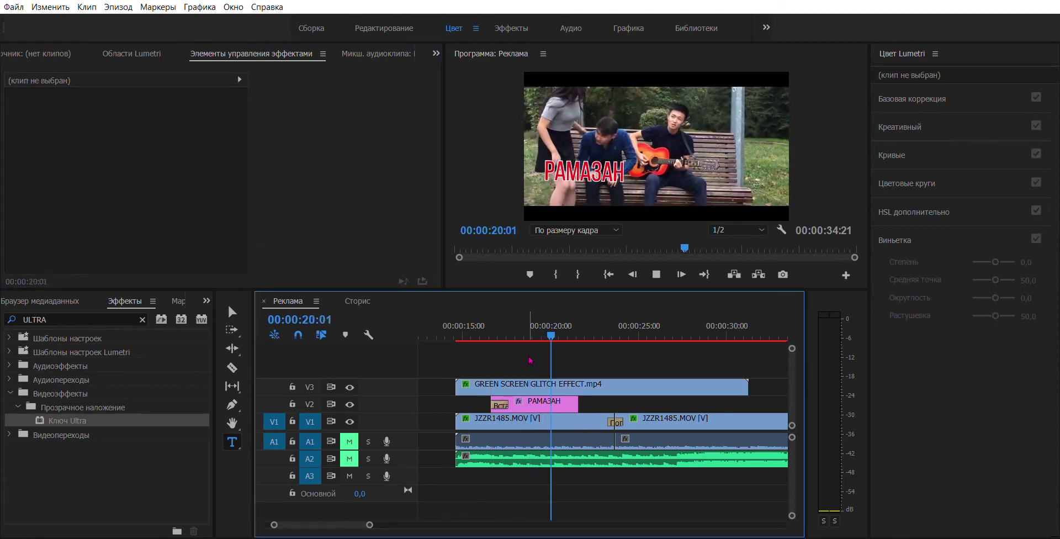
{"action": "key", "text": "backslash"}
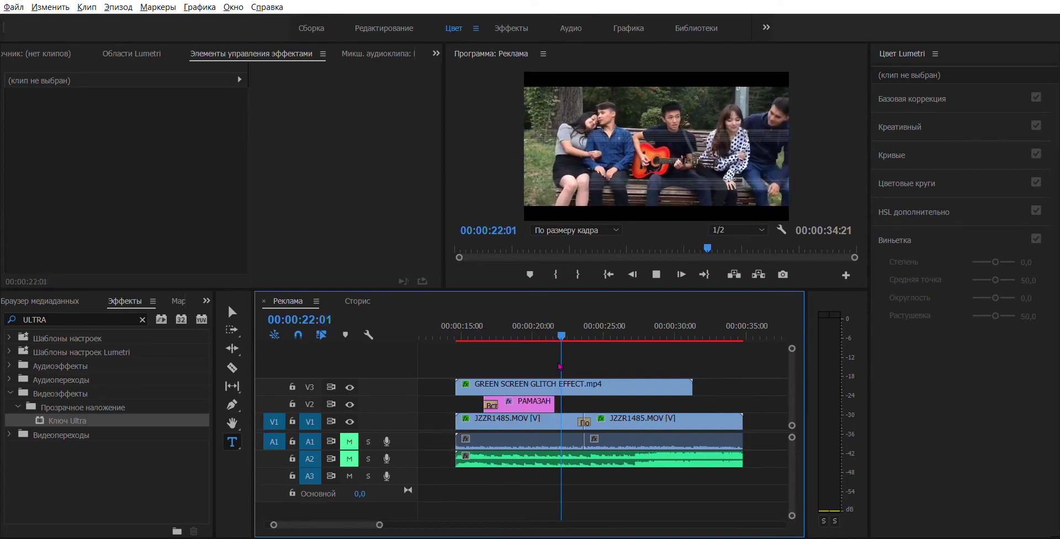
{"action": "left_click", "coordinate": [555, 387]}
{"action": "key", "text": "space"}
{"action": "left_click", "coordinate": [514, 330]}
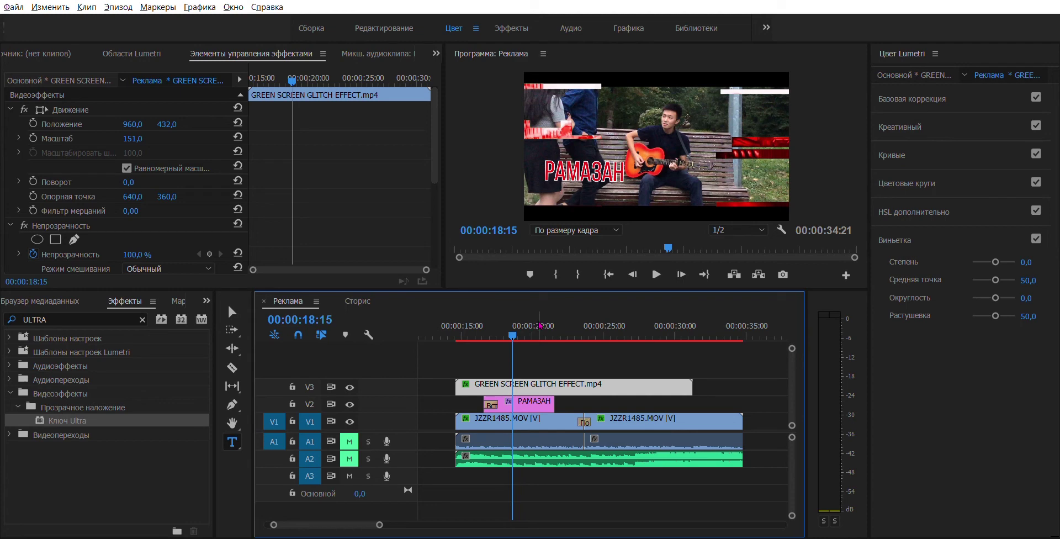
Review the Ключ Ultra settings of the glitch clip on V3
{"action": "left_click", "coordinate": [538, 359]}
{"action": "left_click", "coordinate": [529, 381]}
{"action": "left_click_drag", "start_coordinate": [76, 434], "coordinate": [486, 386]}
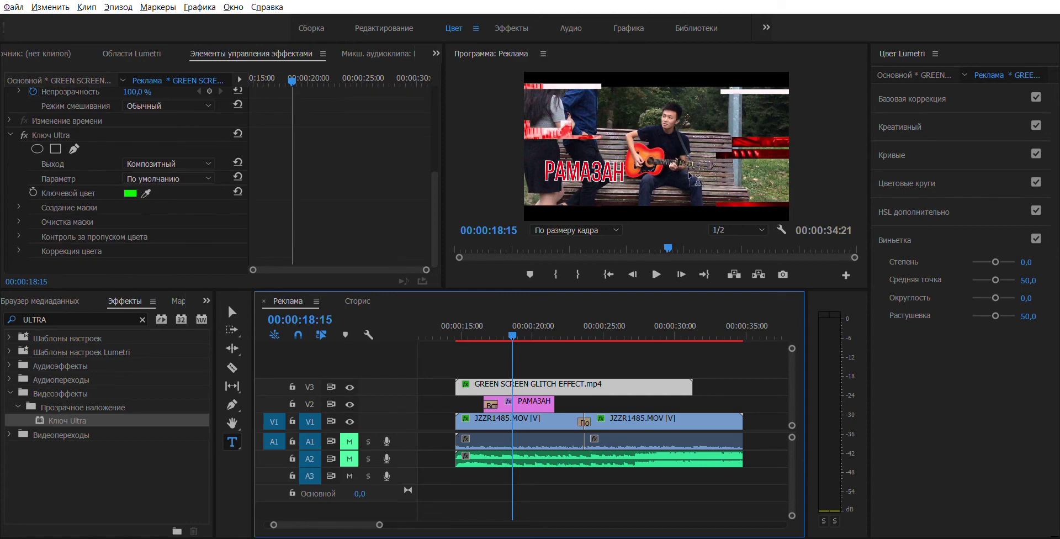
{"action": "left_click", "coordinate": [585, 359]}
{"action": "left_click", "coordinate": [597, 386]}
Clear the earlier clips and shift the rest to the sequence start, with the title on V3 and the glitch clip on V4
{"action": "left_click", "coordinate": [630, 359]}
{"action": "scroll", "coordinate": [630, 359], "scroll_direction": "down", "scroll_amount": 3}
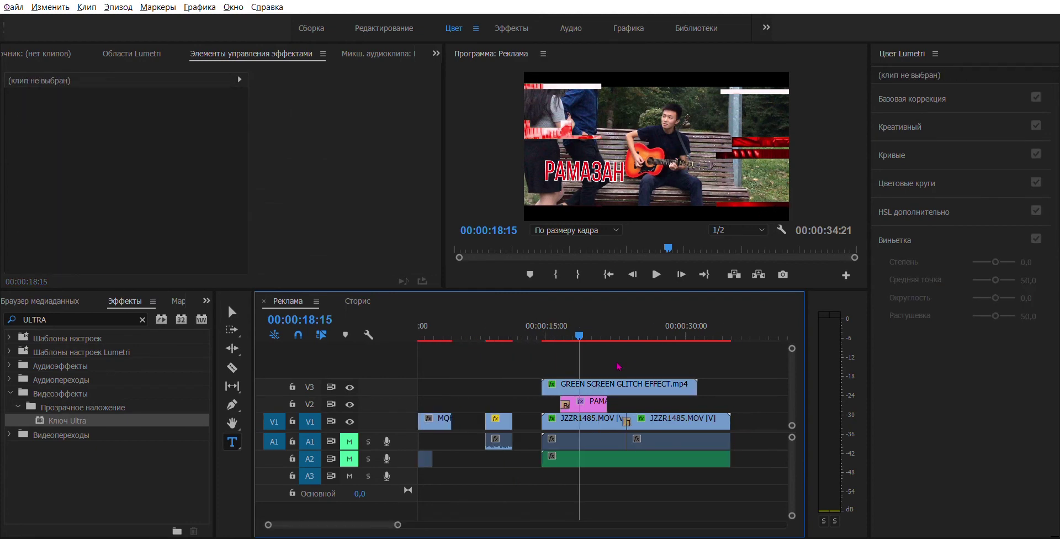
{"action": "left_click_drag", "start_coordinate": [555, 381], "coordinate": [588, 377]}
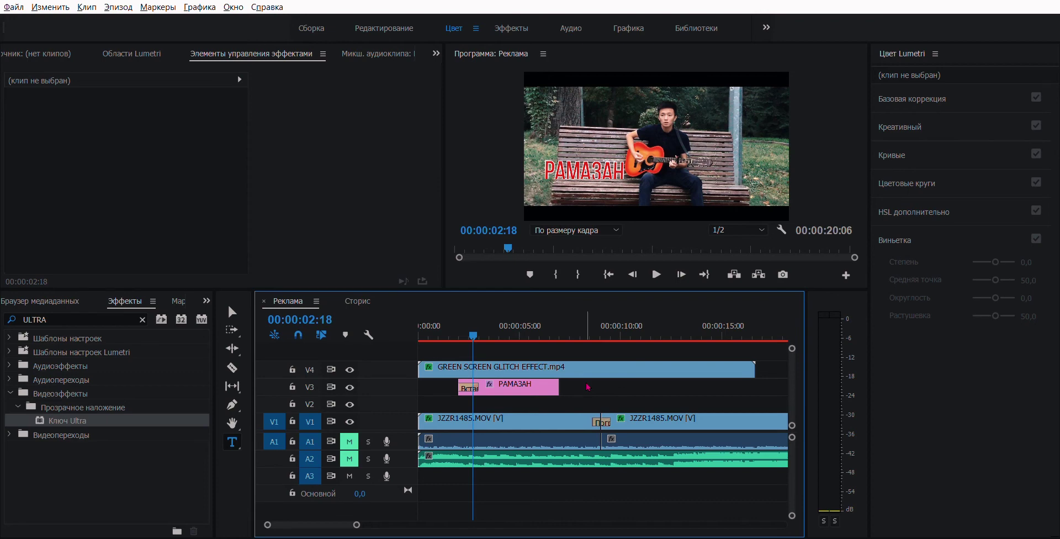
Set the exposure of the first JZZR1485.MOV clip to 1.0 in the Lumetri basic correction
{"action": "left_click", "coordinate": [557, 416]}
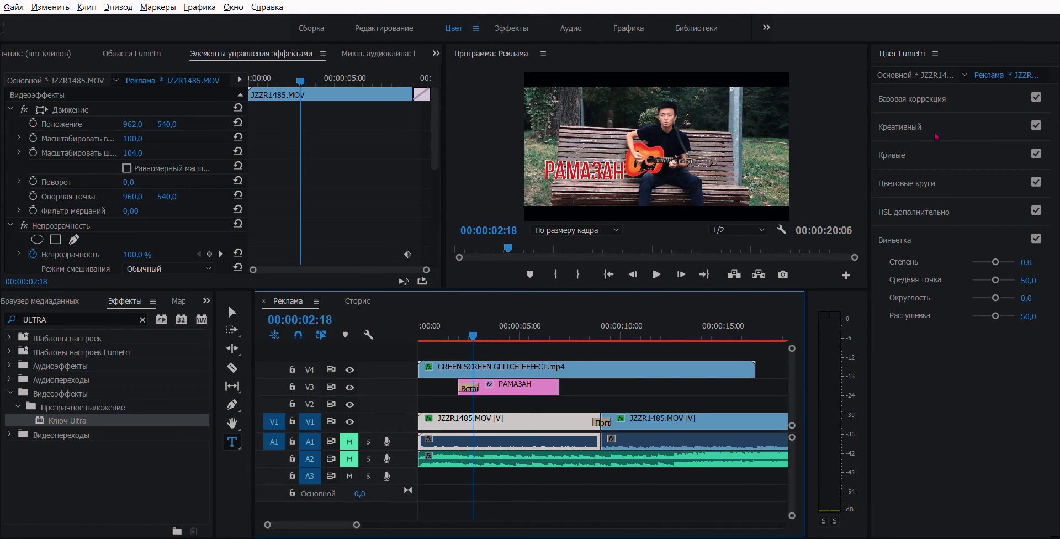
{"action": "left_click", "coordinate": [949, 99]}
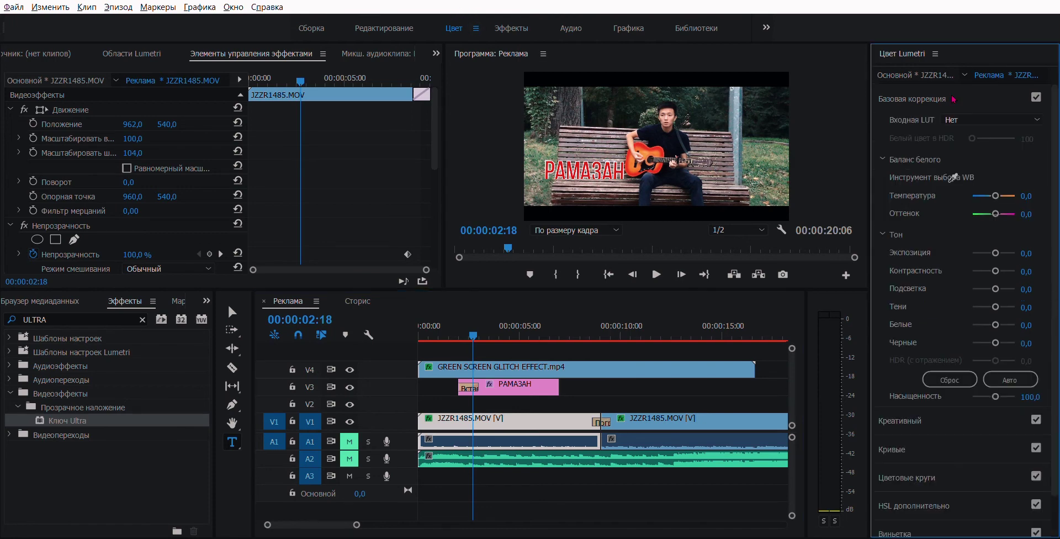
{"action": "left_click", "coordinate": [1028, 253]}
{"action": "type", "text": "1"}
{"action": "key", "text": "Return"}
{"action": "left_click_drag", "start_coordinate": [1039, 243], "coordinate": [1041, 243]}
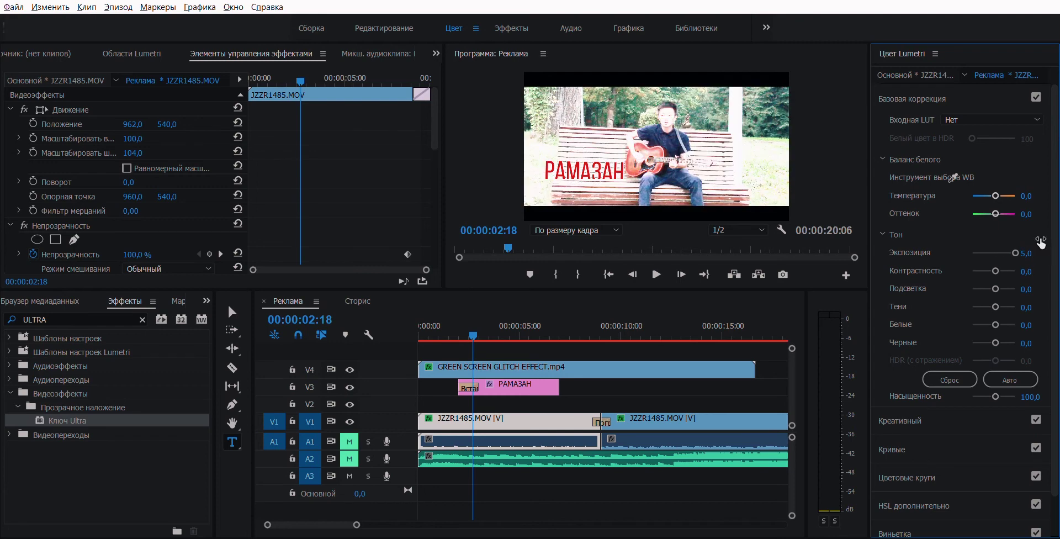
{"action": "key", "text": "ctrl+z"}
Set the first JZZR1485.MOV clip's contrast to 25 and lower its whites (Белые) to about -42.9
{"action": "left_click", "coordinate": [1028, 271]}
{"action": "type", "text": "25"}
{"action": "key", "text": "Return"}
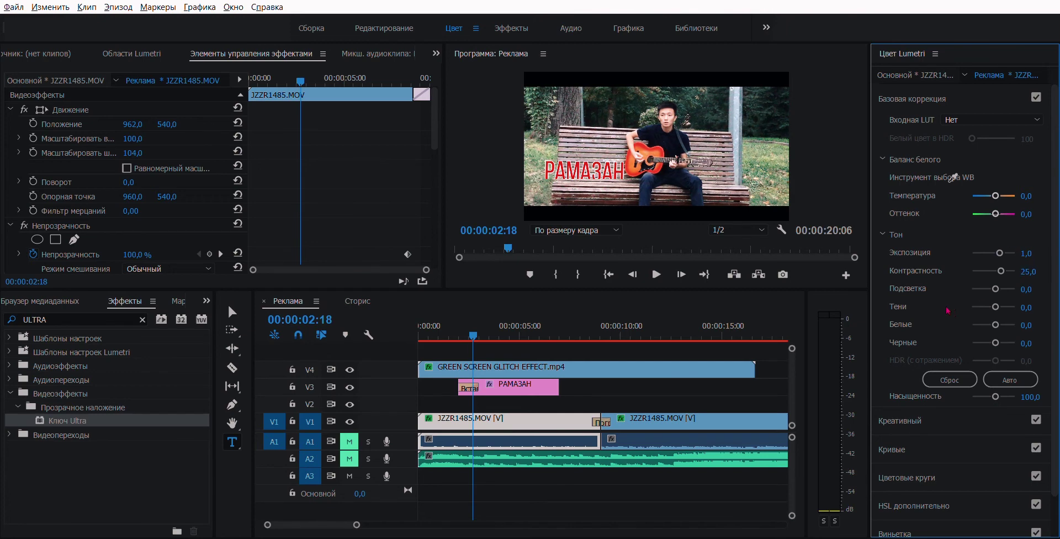
{"action": "left_click_drag", "start_coordinate": [997, 317], "coordinate": [986, 316]}
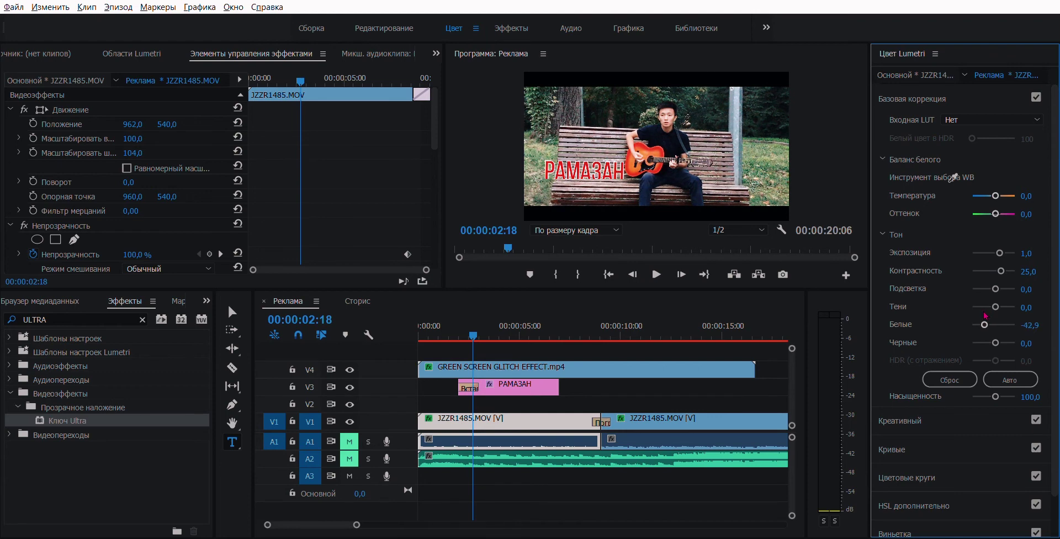
Lower the first JZZR1485.MOV clip's whites (Белые) to -46.0, adjust its blacks (Черные) and close the basic correction
{"action": "left_click_drag", "start_coordinate": [985, 315], "coordinate": [985, 315]}
{"action": "left_click", "coordinate": [1034, 324]}
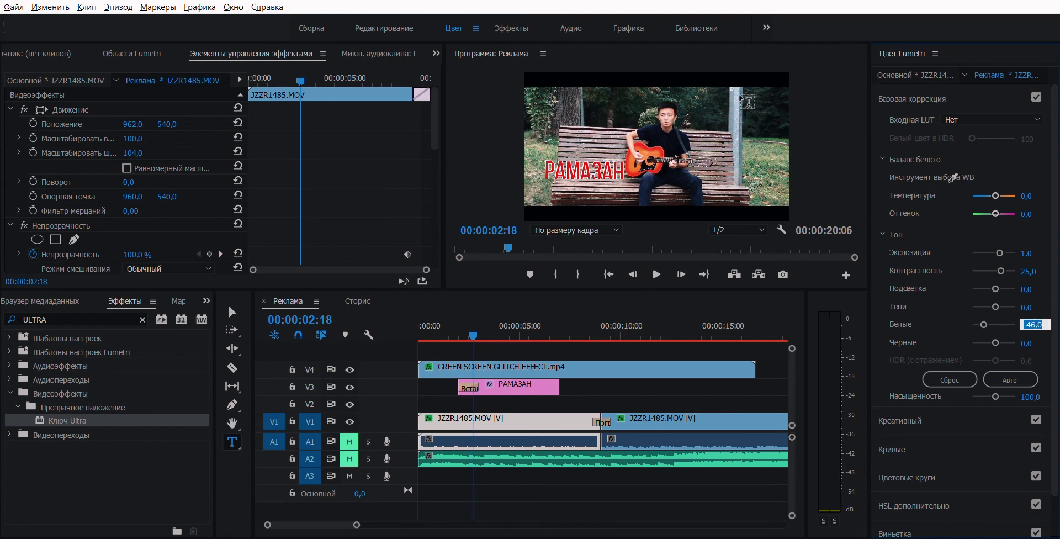
{"action": "key", "text": "Tab"}
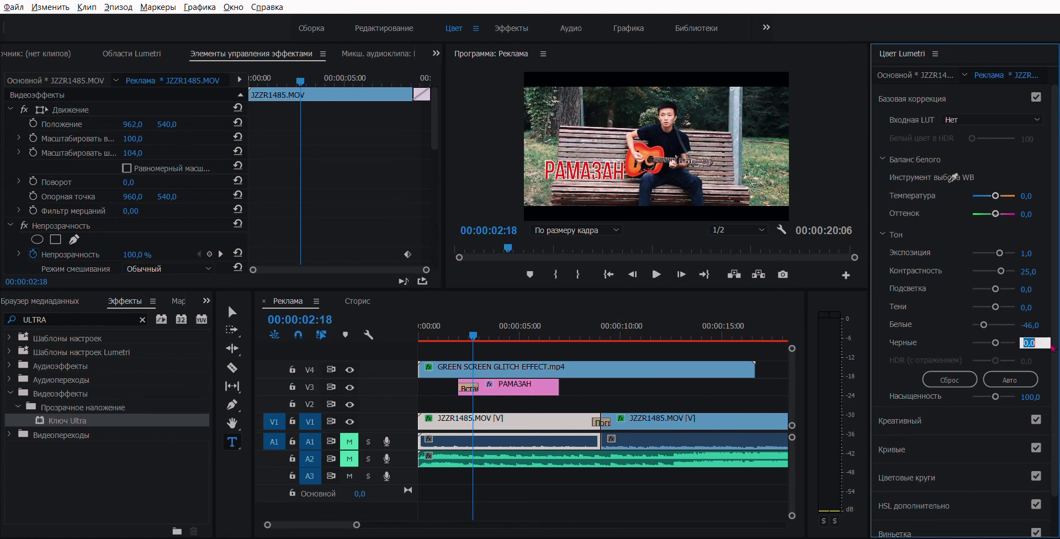
{"action": "mouse_move", "coordinate": [995, 343]}
{"action": "left_mouse_down"}
{"action": "mouse_move", "coordinate": [1010, 331]}
{"action": "mouse_move", "coordinate": [997, 333]}
{"action": "left_mouse_up"}
{"action": "left_click", "coordinate": [955, 102]}
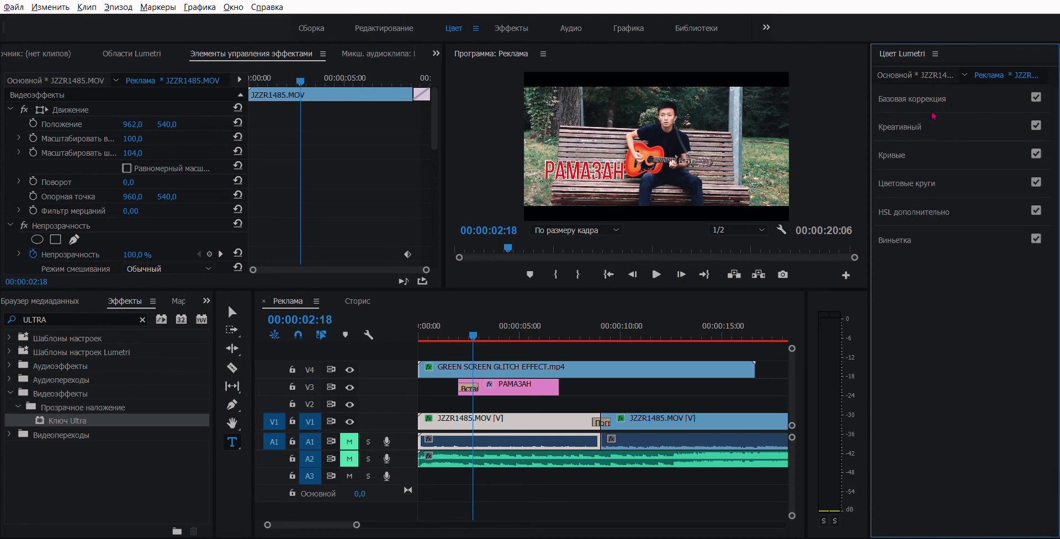
Load the Cine-2-debarup.cube LUT as the first JZZR1485.MOV clip's creative Look from the Luts folder
{"action": "left_click", "coordinate": [931, 115]}
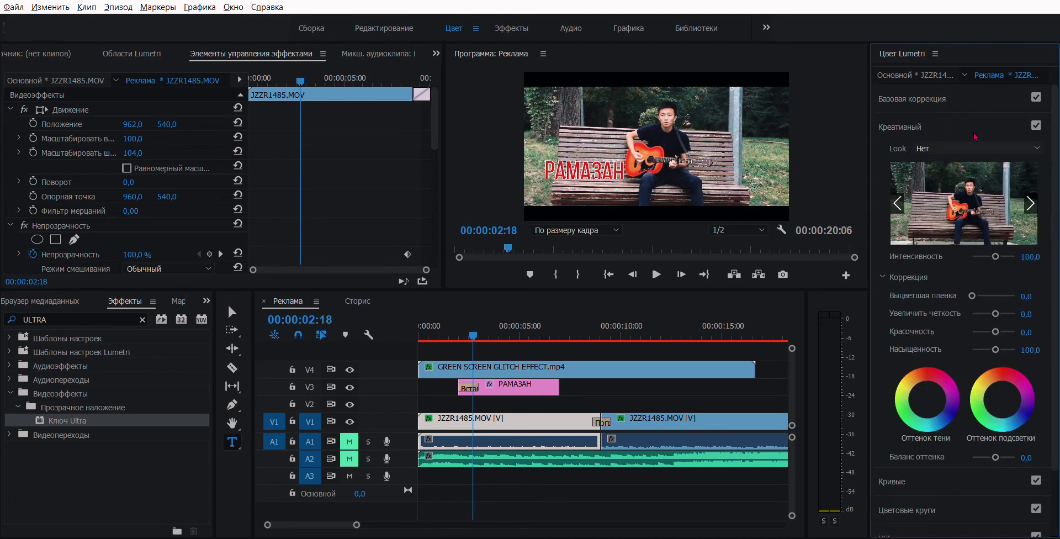
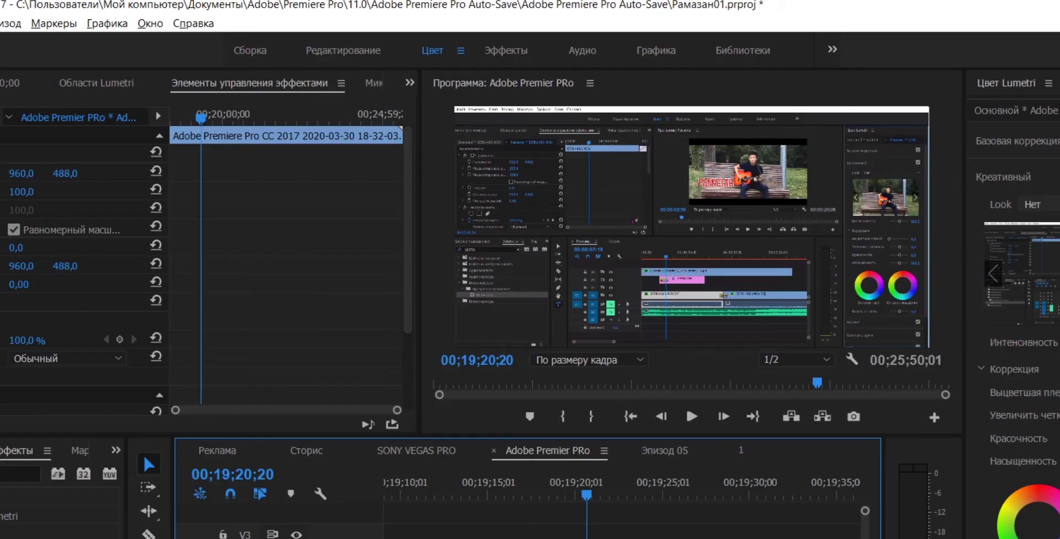
{"action": "left_click", "coordinate": [1035, 204]}
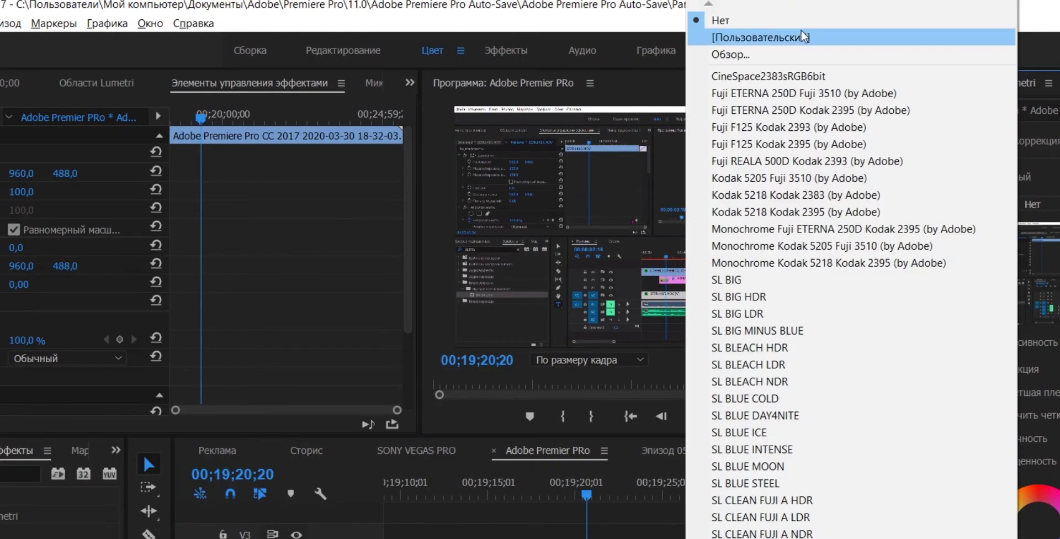
{"action": "left_click", "coordinate": [768, 55]}
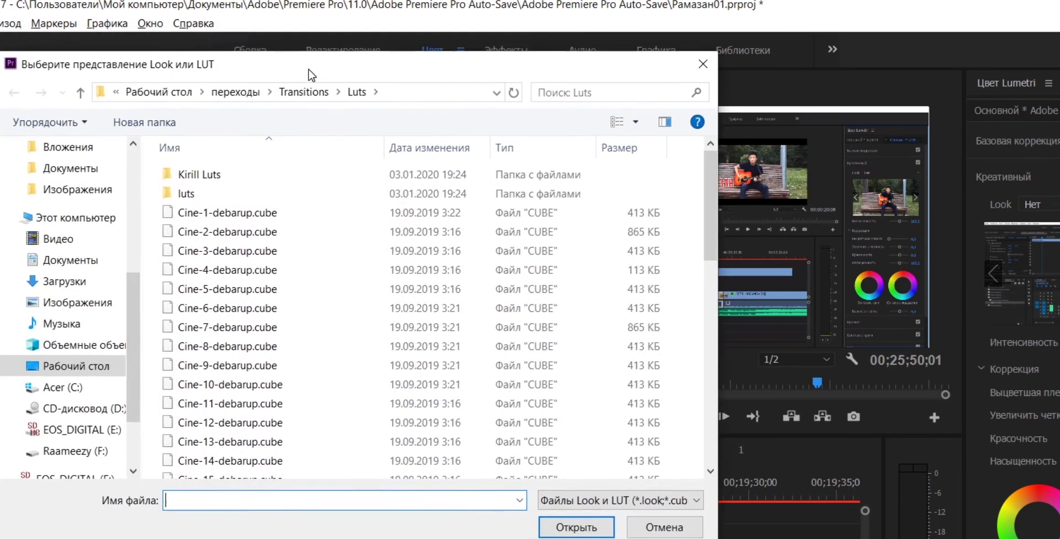
{"action": "left_click_drag", "start_coordinate": [311, 75], "coordinate": [344, 77]}
{"action": "double_click", "coordinate": [269, 238]}
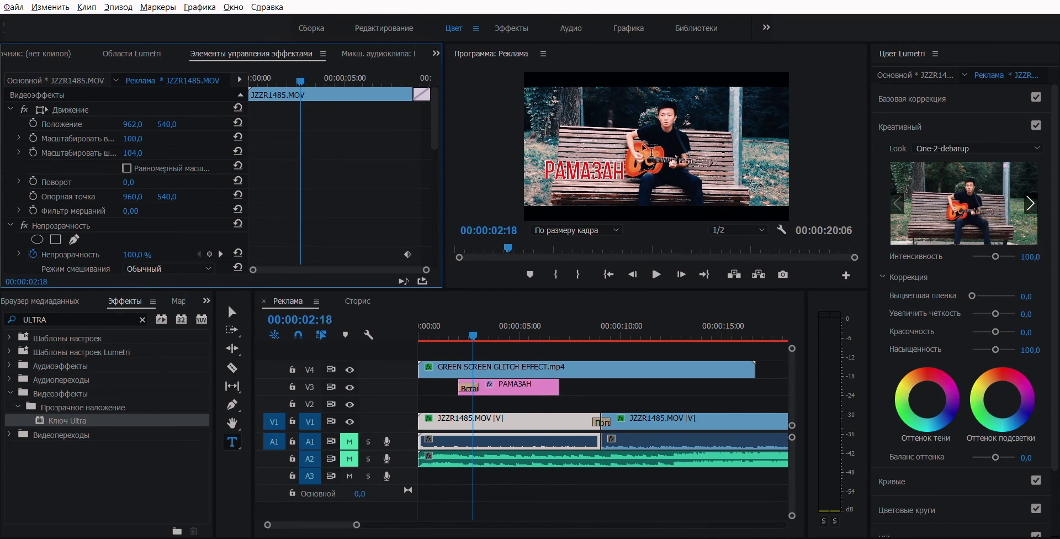
Try the Look intensity (Интенсивность) at 50 and 70 before setting it to 65
{"action": "left_click", "coordinate": [1032, 255]}
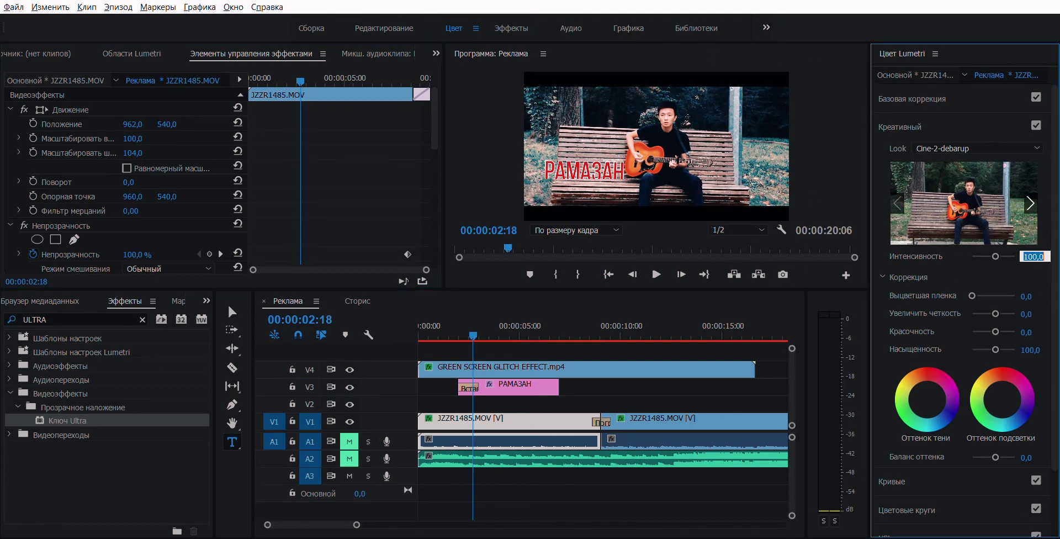
{"action": "type", "text": "50"}
{"action": "key", "text": "Return"}
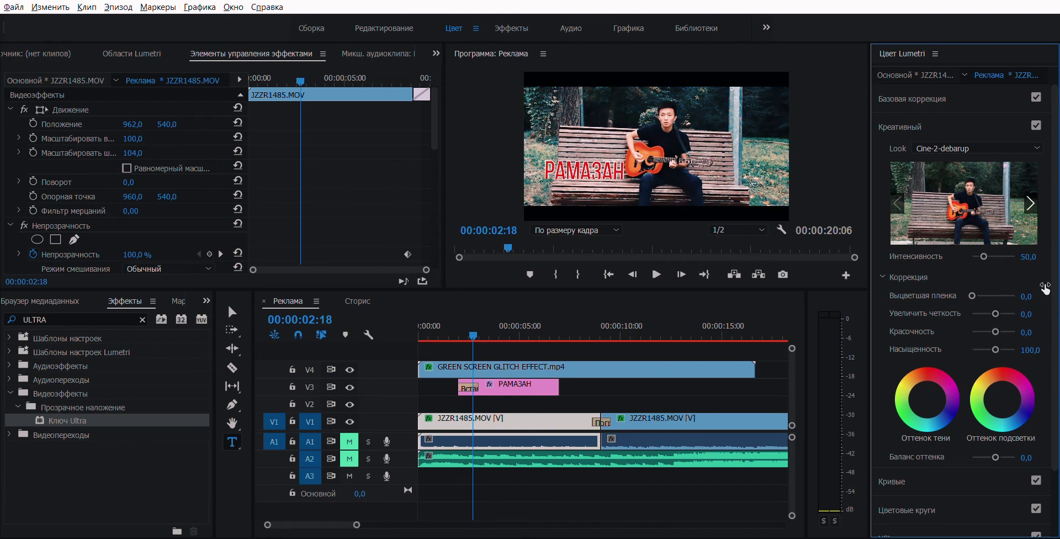
{"action": "left_click", "coordinate": [1035, 251]}
{"action": "type", "text": "70"}
{"action": "key", "text": "Return"}
{"action": "left_click", "coordinate": [1038, 248]}
{"action": "type", "text": "65"}
{"action": "key", "text": "Return"}
Try the Cine-8-debarup Look on the first clip and replace it with Cine-18-debarup
{"action": "left_click", "coordinate": [707, 31]}
{"action": "double_click", "coordinate": [220, 255]}
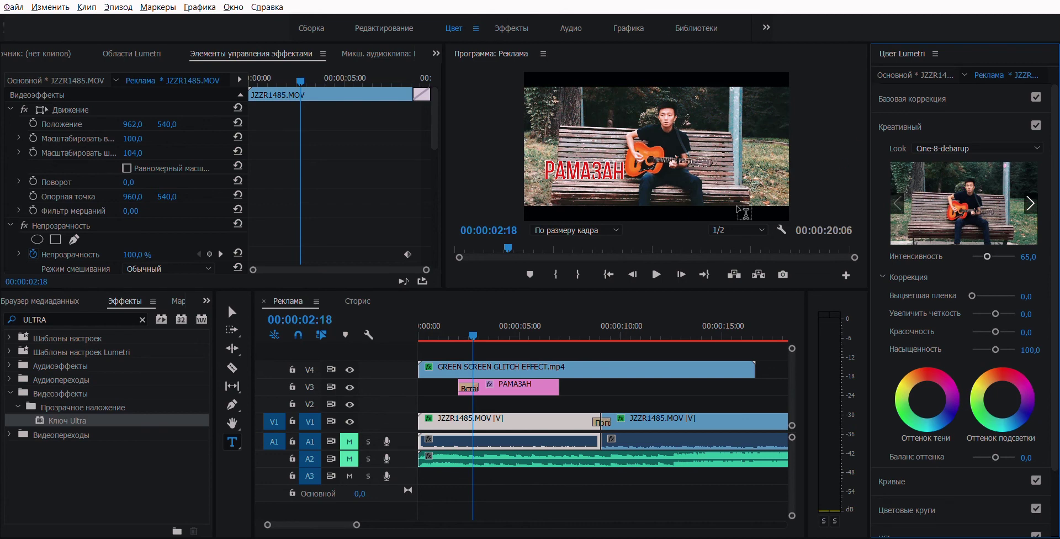
{"action": "left_click", "coordinate": [719, 27]}
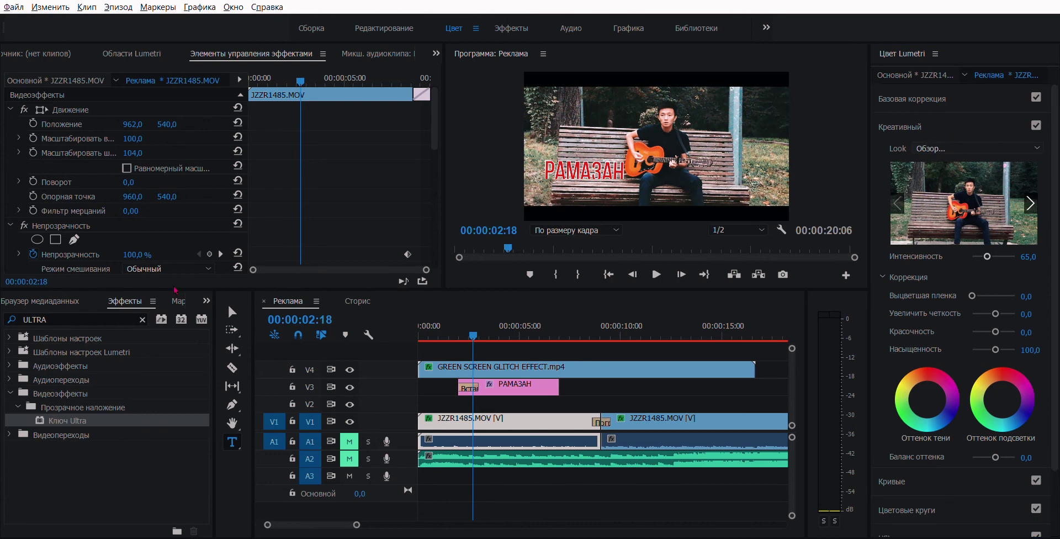
{"action": "double_click", "coordinate": [220, 277]}
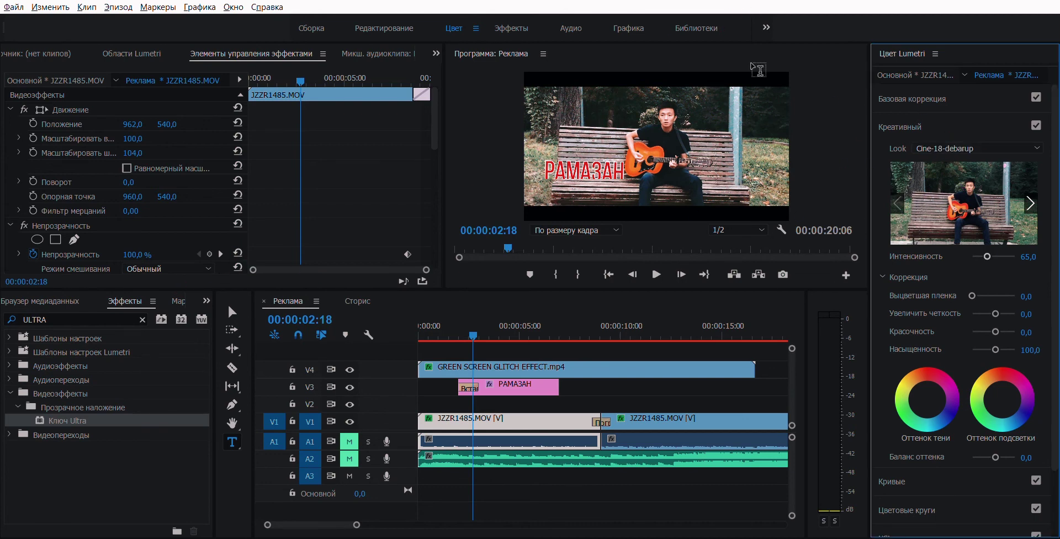
Copy the JZZR1485.MOV clips on V1 to extend the video track to four clips
{"action": "left_click", "coordinate": [475, 533]}
{"action": "mouse_move", "coordinate": [357, 524]}
{"action": "left_mouse_down"}
{"action": "mouse_move", "coordinate": [448, 519]}
{"action": "mouse_move", "coordinate": [371, 524]}
{"action": "left_mouse_up"}
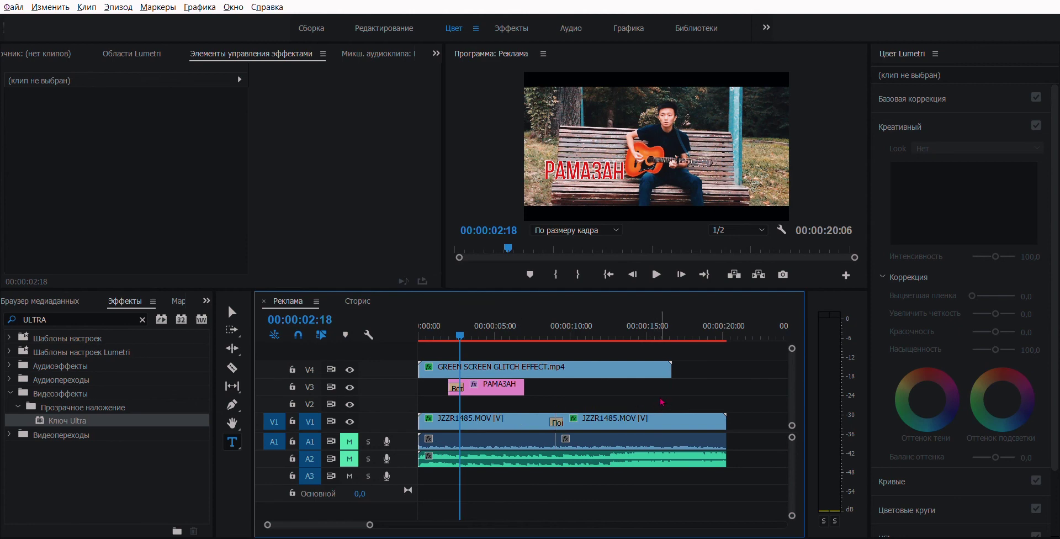
{"action": "left_click_drag", "start_coordinate": [370, 524], "coordinate": [408, 524]}
{"action": "left_click_drag", "start_coordinate": [520, 409], "coordinate": [715, 413]}
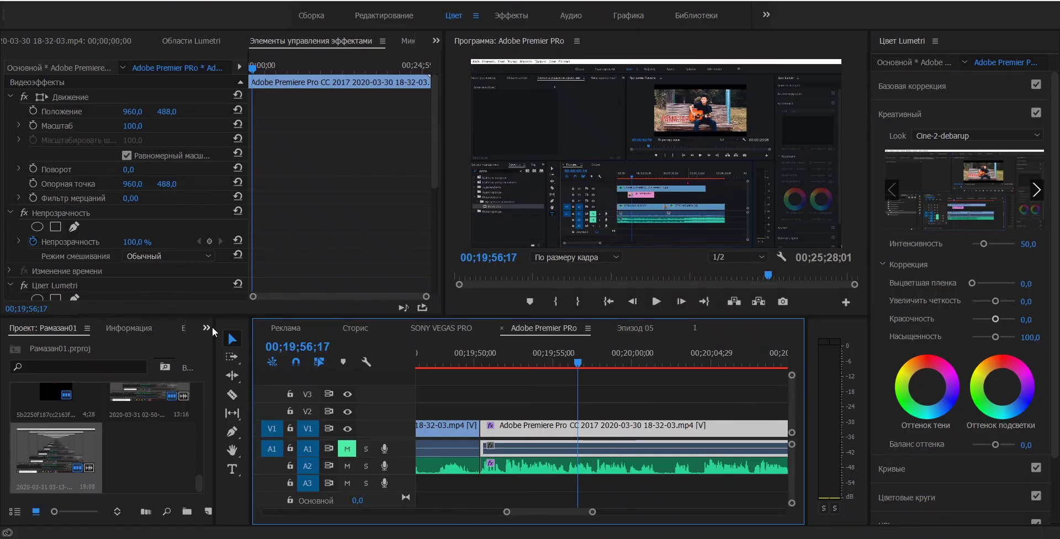
Create an adjustment layer (Корректирующий слой) of 1920 × 976 at 23,976 fps with square pixels
{"action": "left_click", "coordinate": [206, 328]}
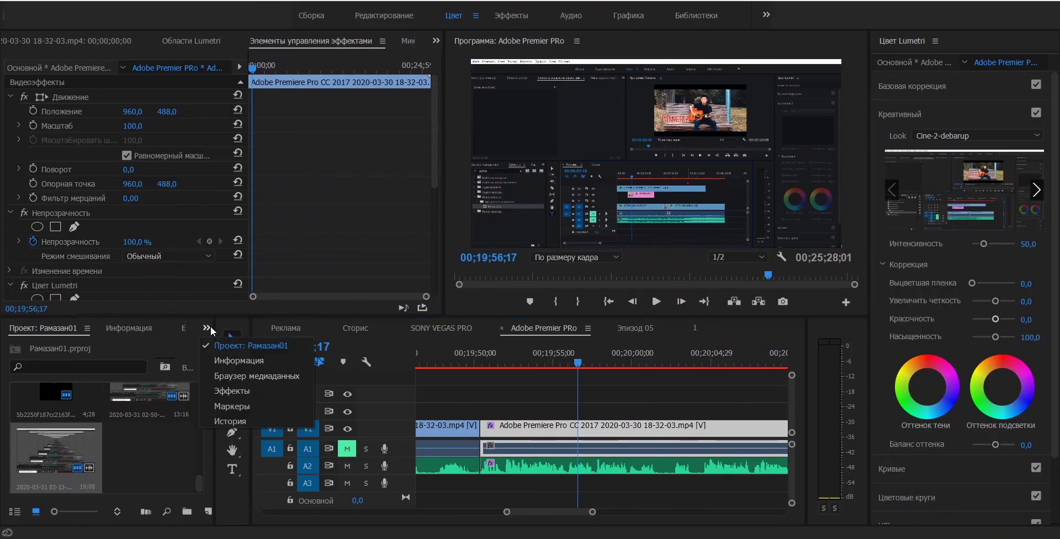
{"action": "left_click", "coordinate": [201, 347]}
{"action": "right_click", "coordinate": [169, 346]}
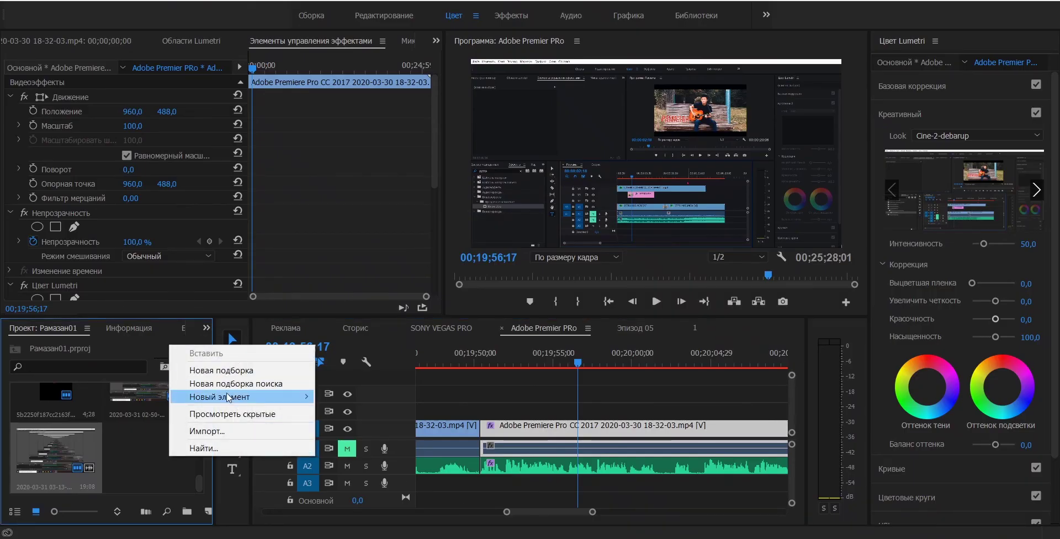
{"action": "mouse_move", "coordinate": [270, 401]}
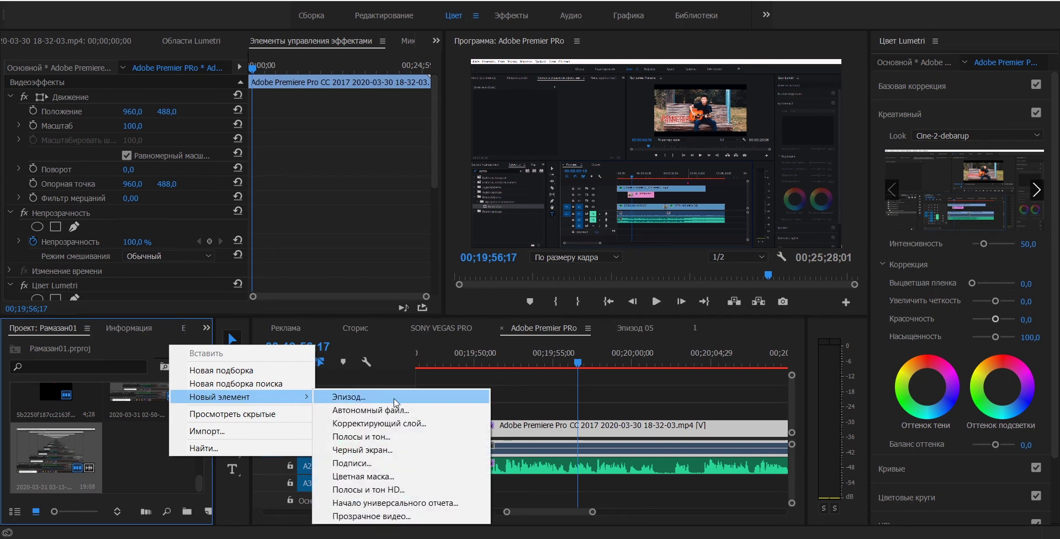
{"action": "left_click", "coordinate": [375, 423]}
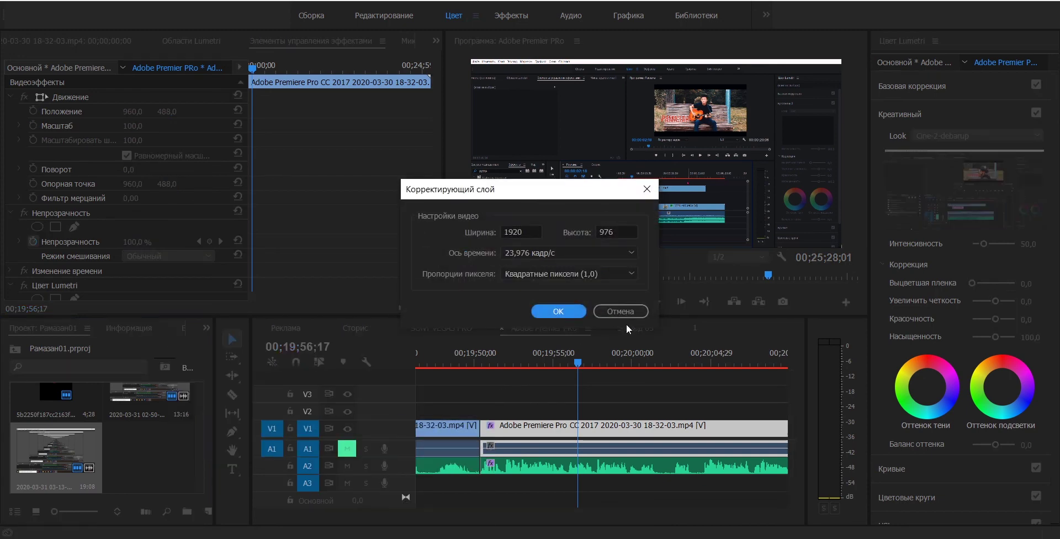
{"action": "left_click", "coordinate": [558, 311]}
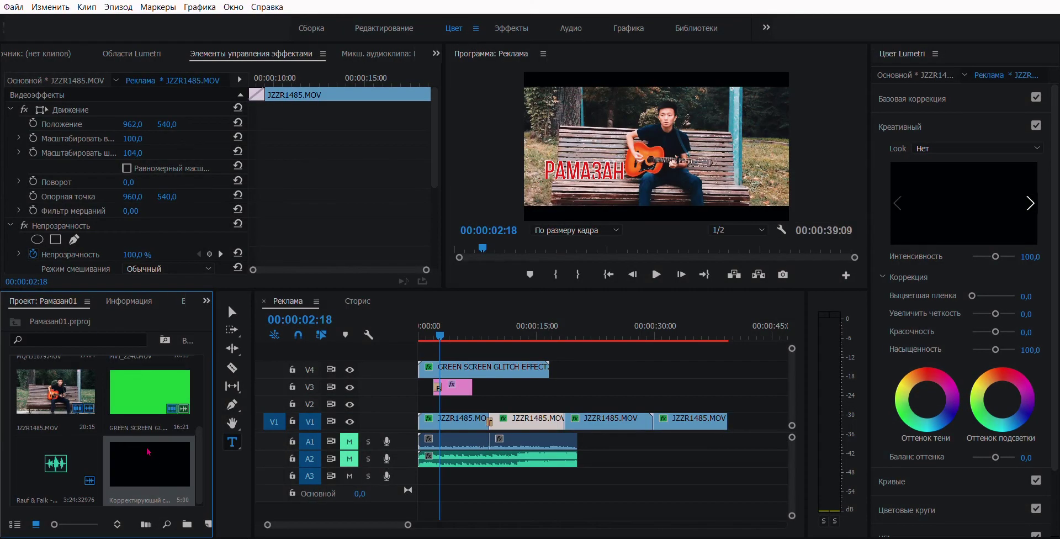
Place the adjustment layer at the sequence start on V2 and stretch it to the end of the last V1 clip
{"action": "left_click_drag", "start_coordinate": [136, 458], "coordinate": [419, 399]}
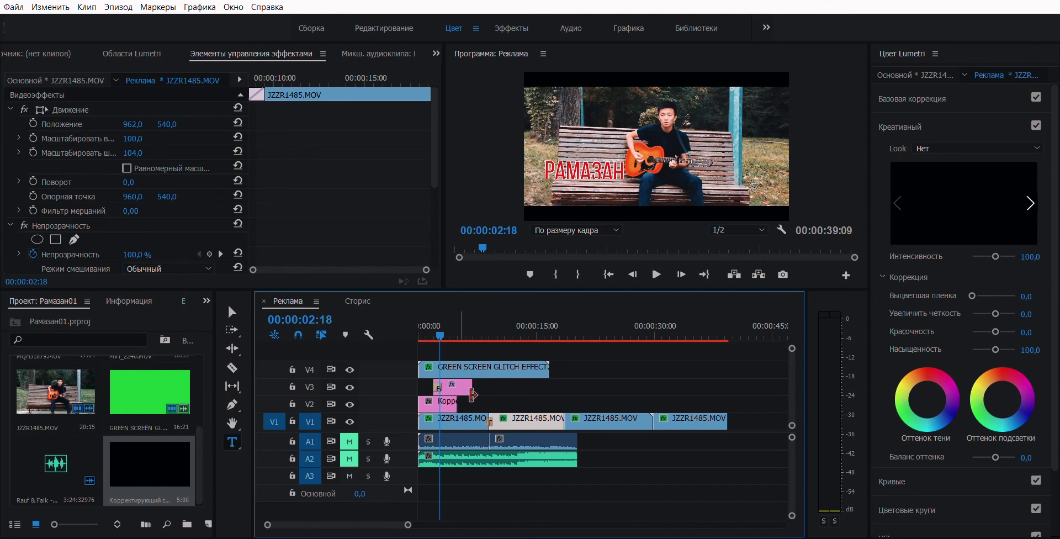
{"action": "left_click_drag", "start_coordinate": [408, 525], "coordinate": [401, 525]}
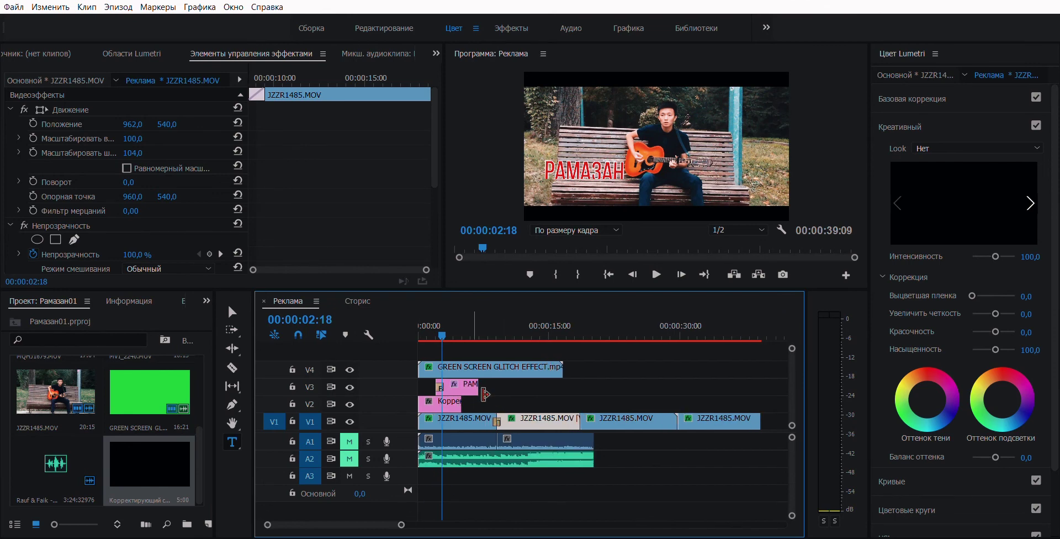
{"action": "left_click_drag", "start_coordinate": [462, 403], "coordinate": [761, 403]}
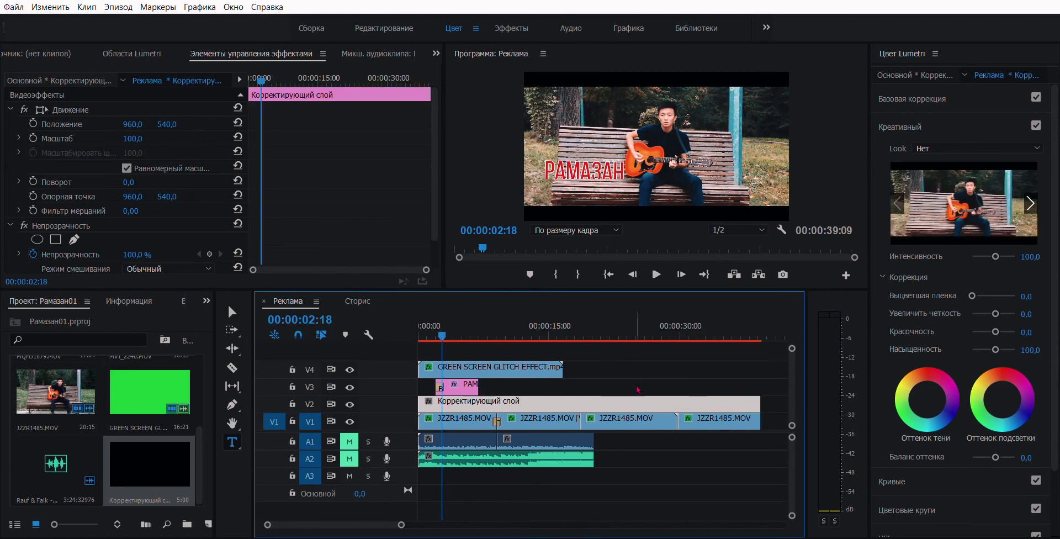
Examine which clips lie above and below the adjustment layer, comparing the glitch clip, title and V1 footage
{"action": "left_click", "coordinate": [692, 386]}
{"action": "left_click", "coordinate": [553, 403]}
{"action": "left_click", "coordinate": [500, 368]}
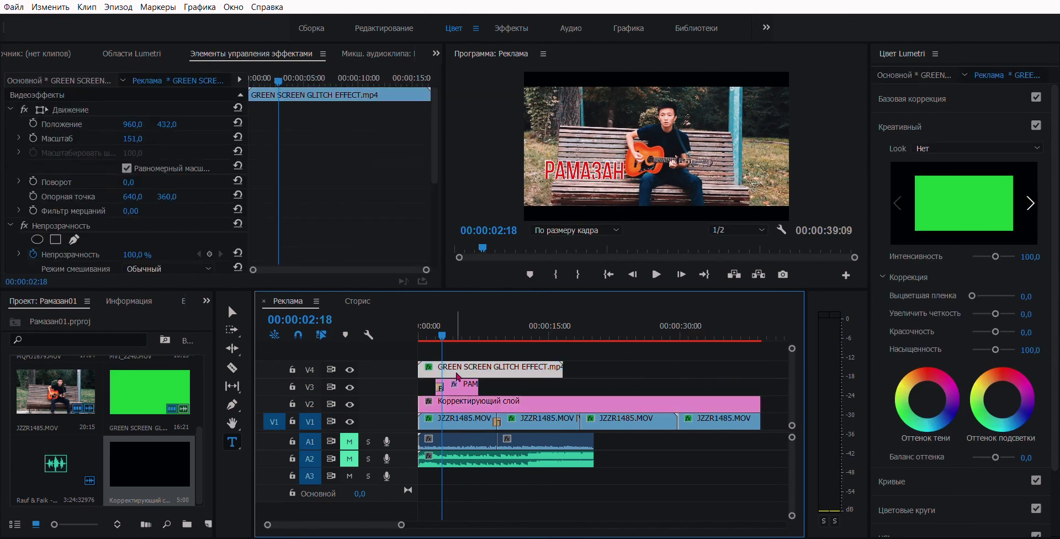
{"action": "left_click", "coordinate": [463, 386]}
{"action": "left_click", "coordinate": [475, 398]}
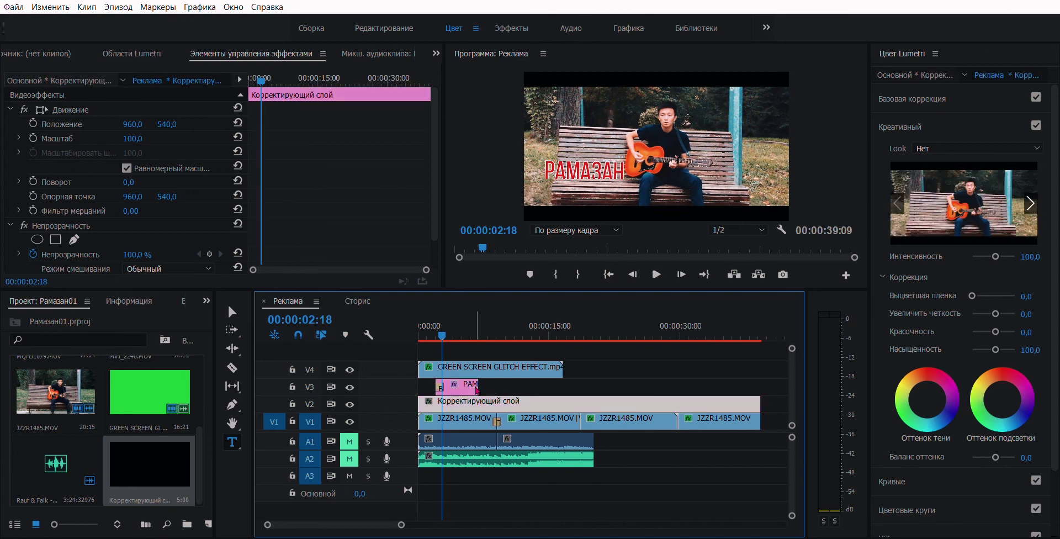
{"action": "left_click", "coordinate": [464, 417]}
{"action": "left_click", "coordinate": [533, 417]}
{"action": "left_click", "coordinate": [618, 417]}
{"action": "left_click", "coordinate": [717, 416]}
{"action": "left_click", "coordinate": [469, 419]}
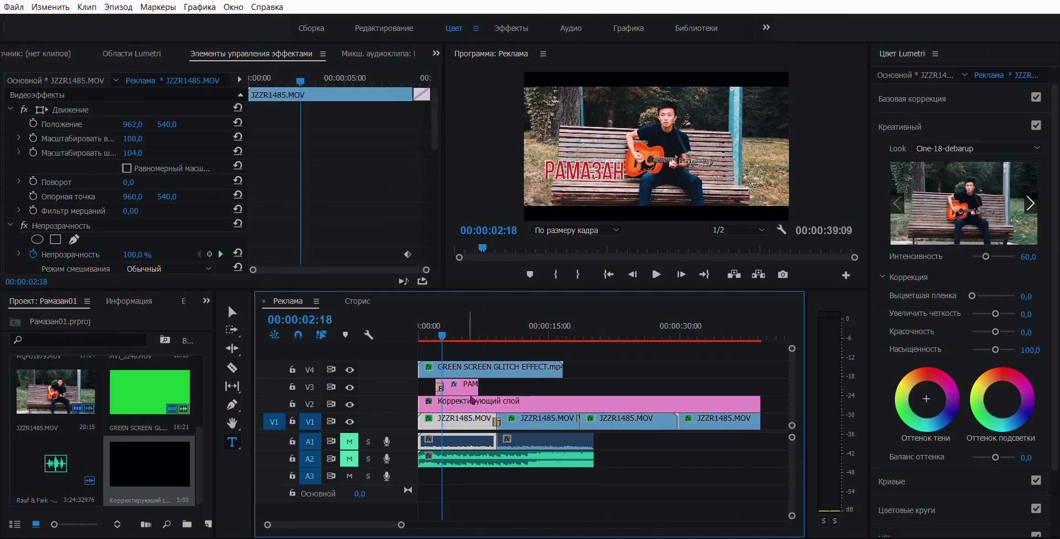
{"action": "left_click", "coordinate": [476, 403]}
{"action": "left_click", "coordinate": [517, 382]}
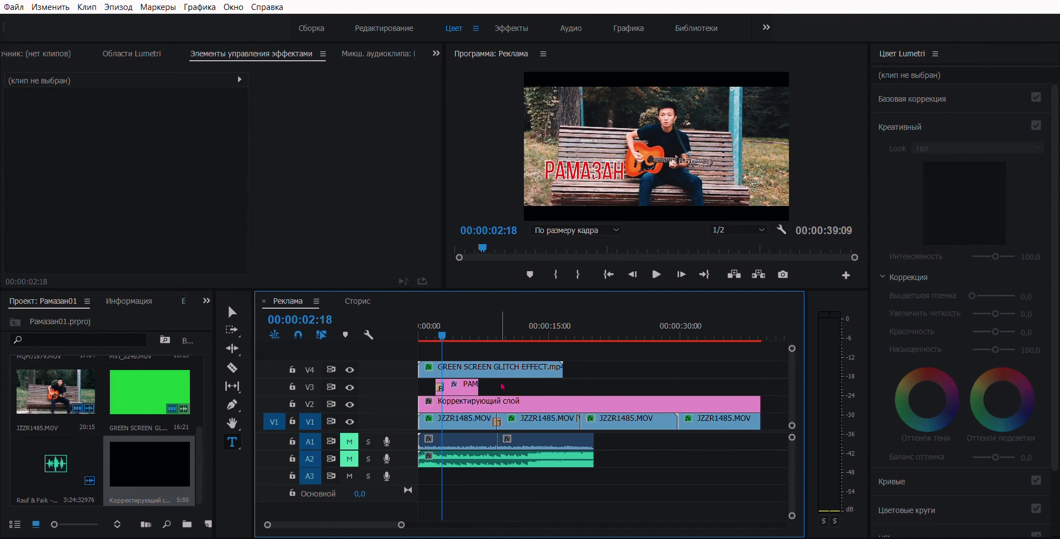
Set the adjustment layer's exposure to 1.0 and contrast to 30 in the Lumetri basic correction
{"action": "left_click", "coordinate": [506, 397]}
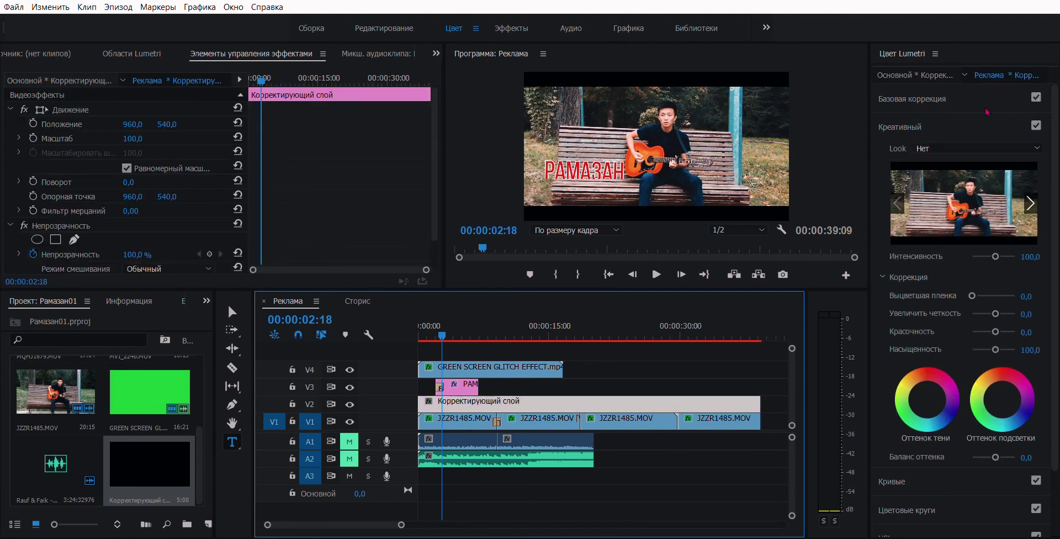
{"action": "left_click", "coordinate": [941, 105]}
{"action": "left_click", "coordinate": [943, 109]}
{"action": "left_click", "coordinate": [931, 120]}
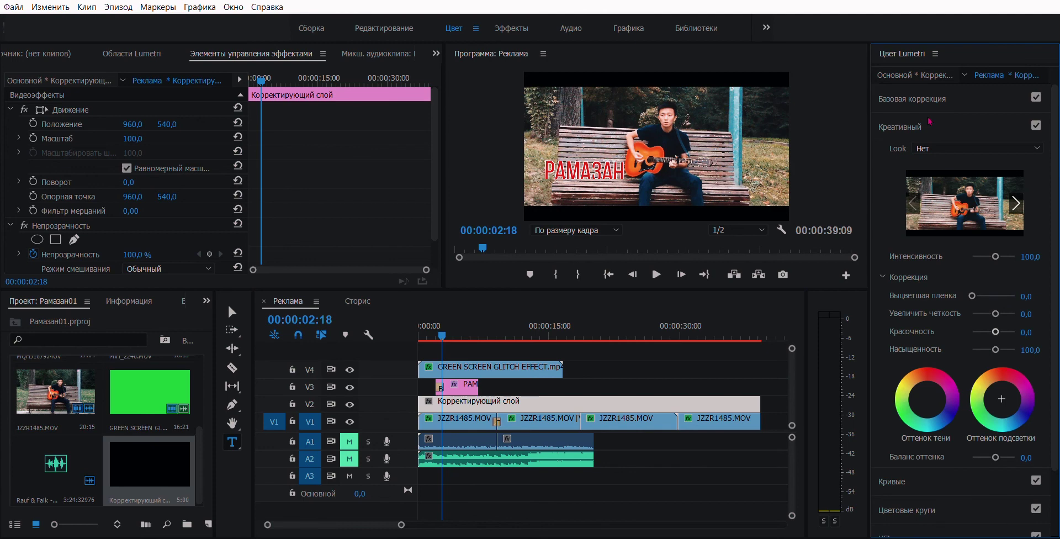
{"action": "left_click", "coordinate": [930, 121]}
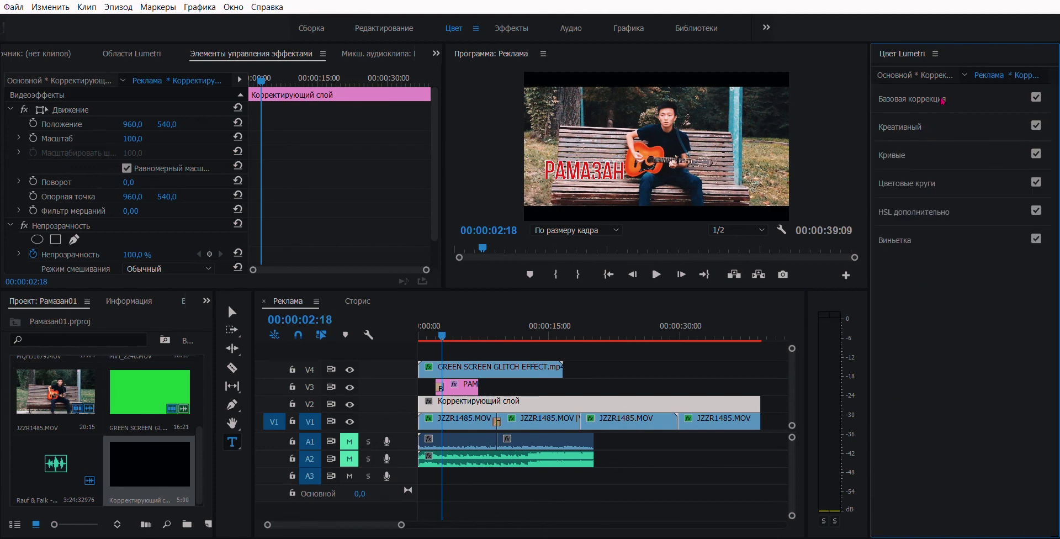
{"action": "left_click", "coordinate": [941, 103]}
{"action": "left_click", "coordinate": [1031, 252]}
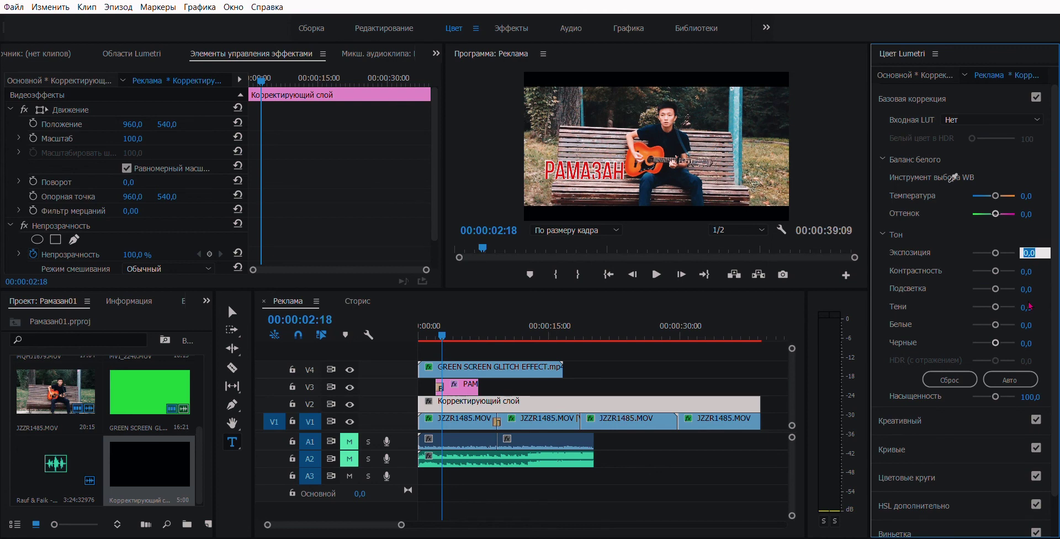
{"action": "type", "text": "1"}
{"action": "key", "text": "Return"}
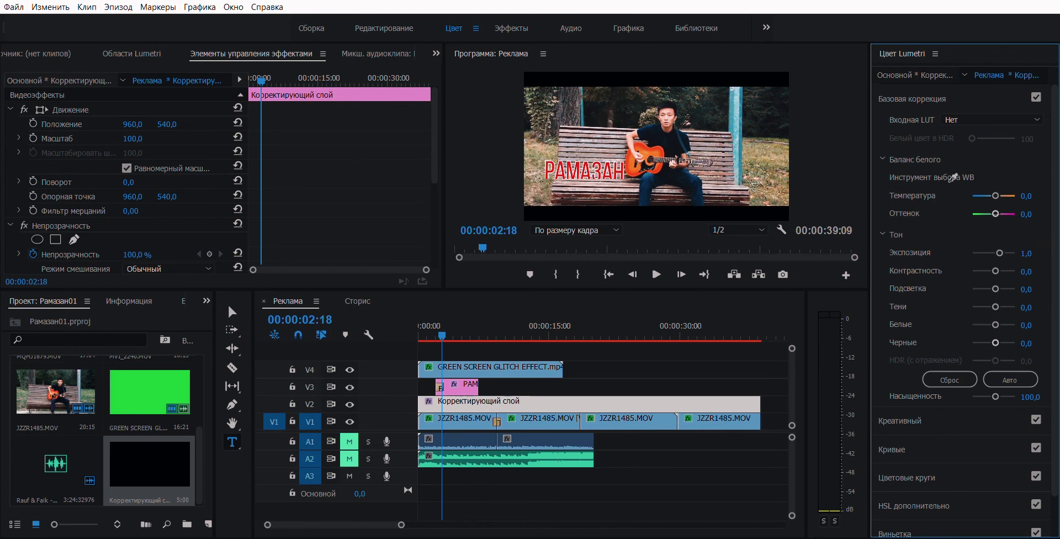
{"action": "left_click", "coordinate": [1029, 271]}
{"action": "type", "text": "30"}
{"action": "key", "text": "Return"}
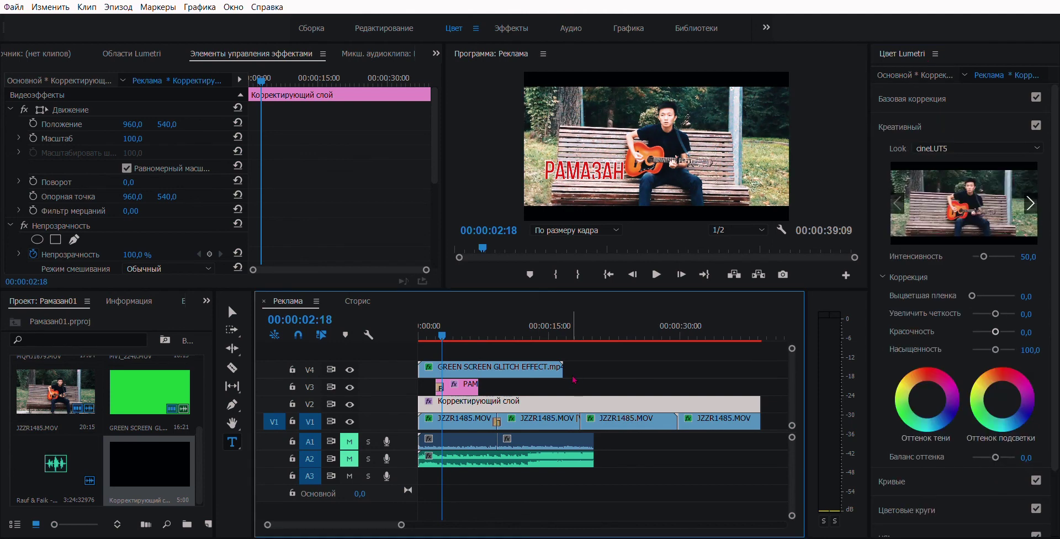
Check the adjustment layer's effect over the second JZZR1485.MOV clip at 00:00:15:13
{"action": "left_click", "coordinate": [573, 386]}
{"action": "left_click", "coordinate": [546, 421]}
{"action": "left_click", "coordinate": [535, 400]}
{"action": "left_click", "coordinate": [556, 387]}
{"action": "left_click", "coordinate": [574, 387]}
{"action": "left_click", "coordinate": [543, 326]}
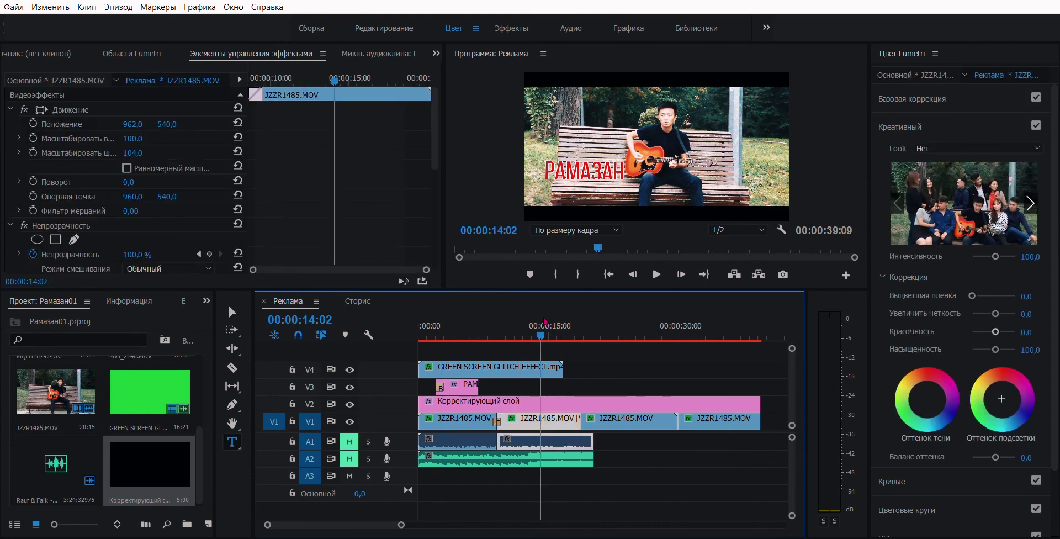
{"action": "left_click", "coordinate": [554, 325]}
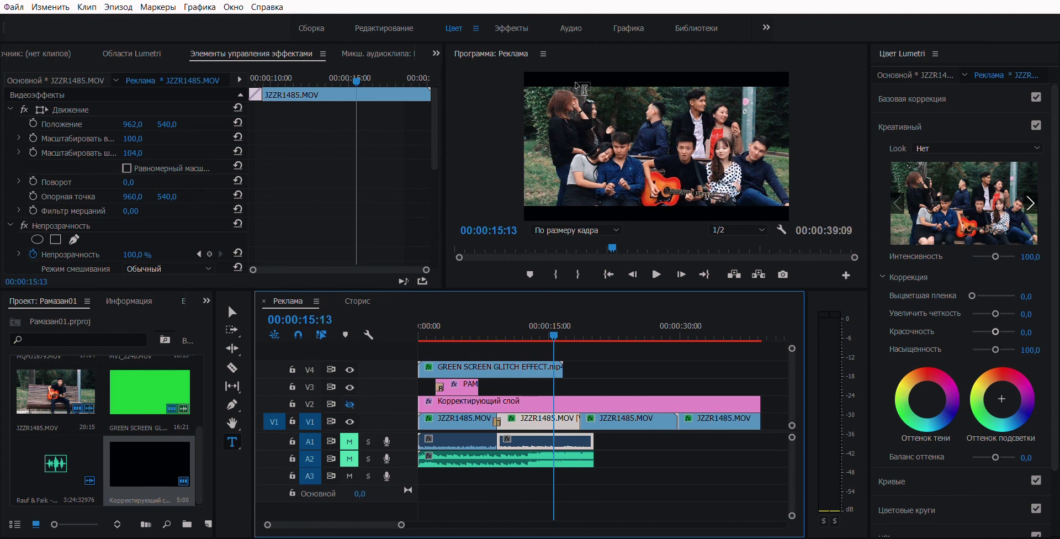
Toggle track V2's visibility to compare the picture with and without the adjustment layer, leaving the track shown
{"action": "left_click", "coordinate": [349, 393]}
{"action": "left_click", "coordinate": [350, 394]}
{"action": "left_click", "coordinate": [351, 394]}
{"action": "left_click", "coordinate": [350, 403]}
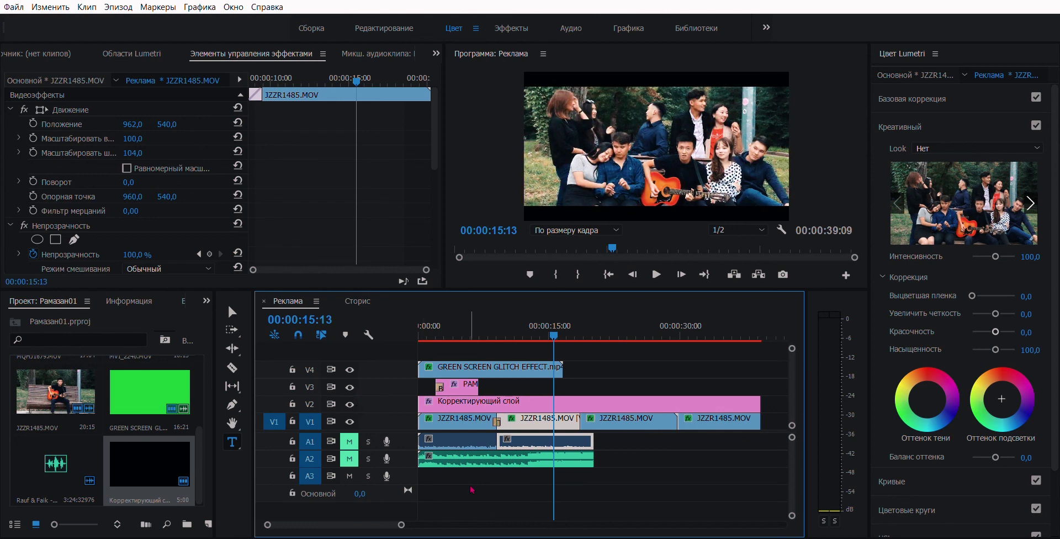
{"action": "left_click_drag", "start_coordinate": [401, 524], "coordinate": [463, 518]}
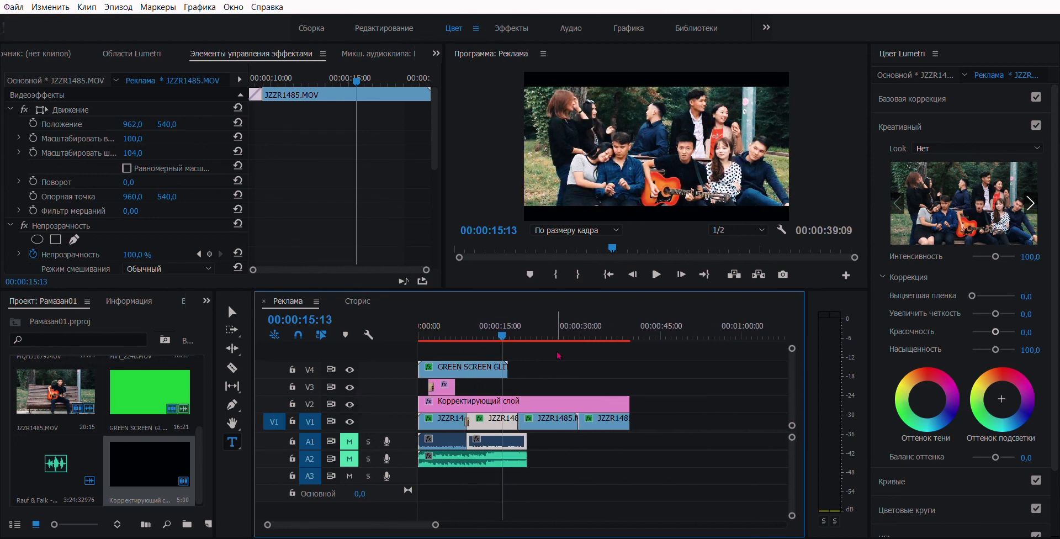
{"action": "left_click", "coordinate": [554, 364]}
{"action": "left_click", "coordinate": [496, 331]}
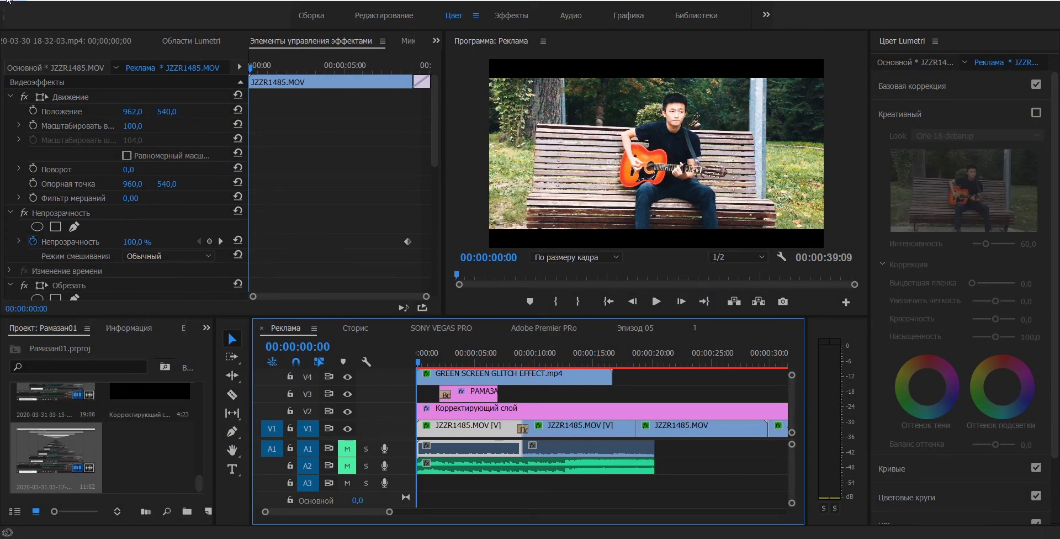
Open the media export settings for the Реклама sequence with H.264 format and the preset "С атрибутами исходного файла – высокая скорость передачи"
{"action": "left_click", "coordinate": [7, 0]}
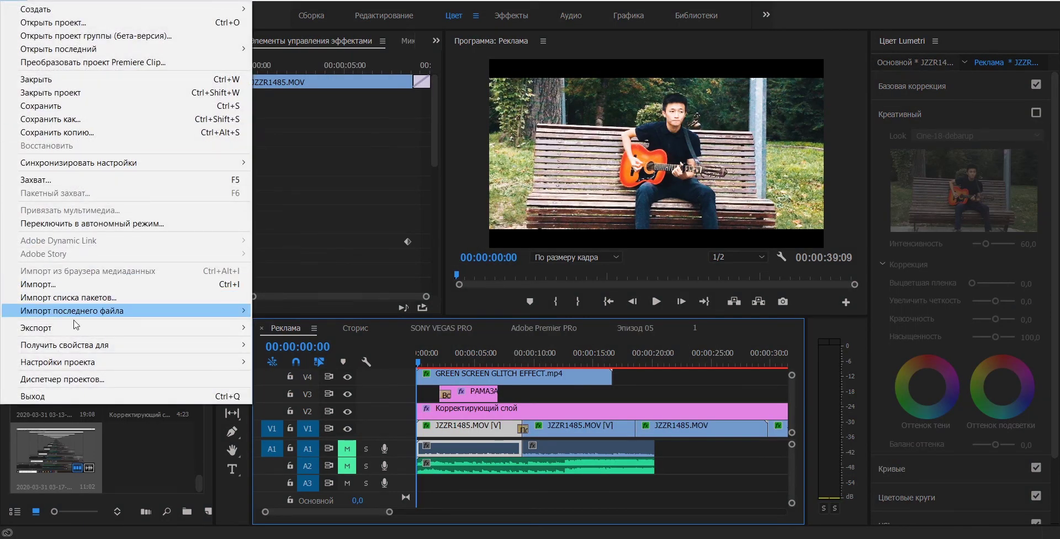
{"action": "mouse_move", "coordinate": [70, 330]}
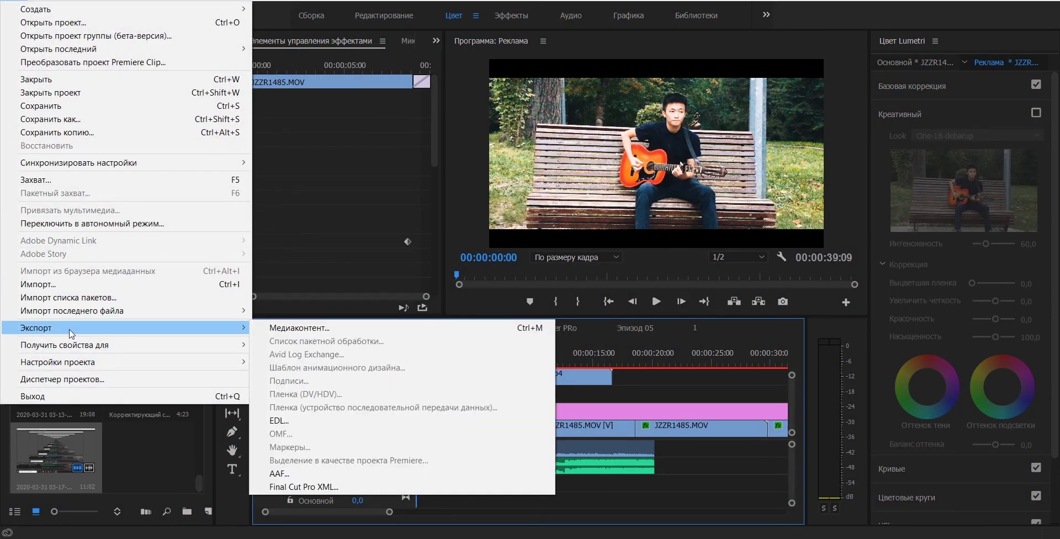
{"action": "left_click", "coordinate": [276, 331]}
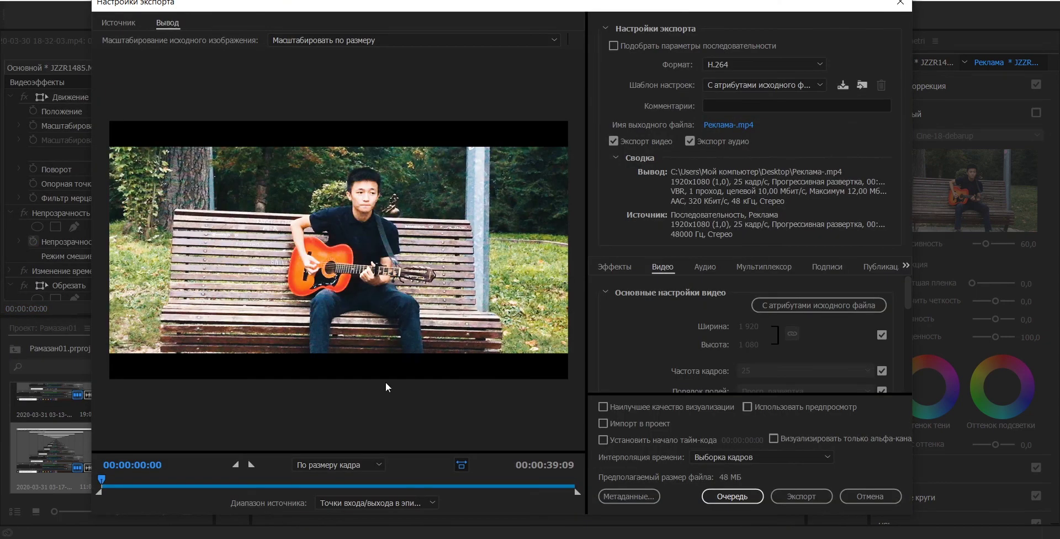
{"action": "left_click", "coordinate": [756, 66]}
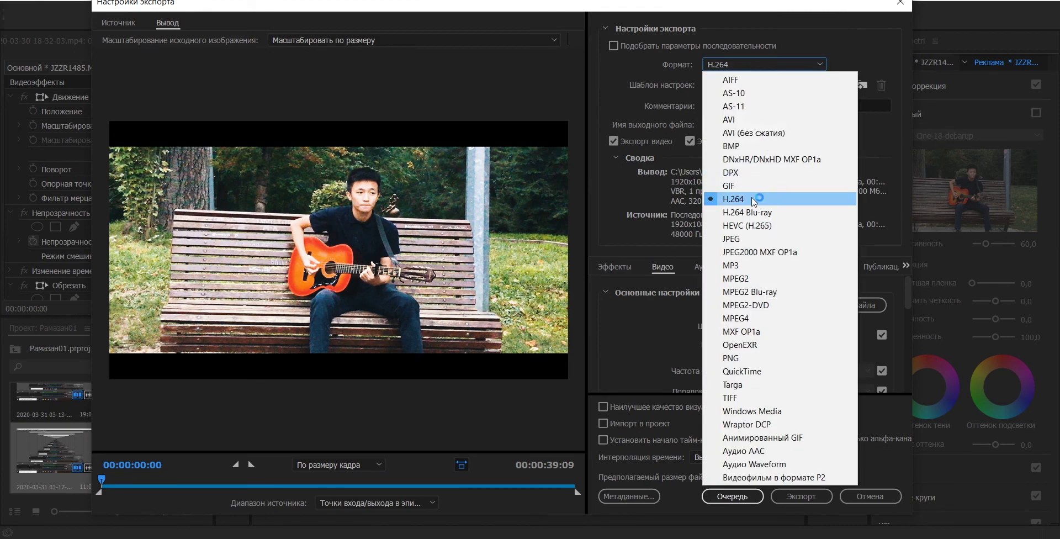
{"action": "left_click", "coordinate": [732, 199]}
{"action": "left_click", "coordinate": [768, 84]}
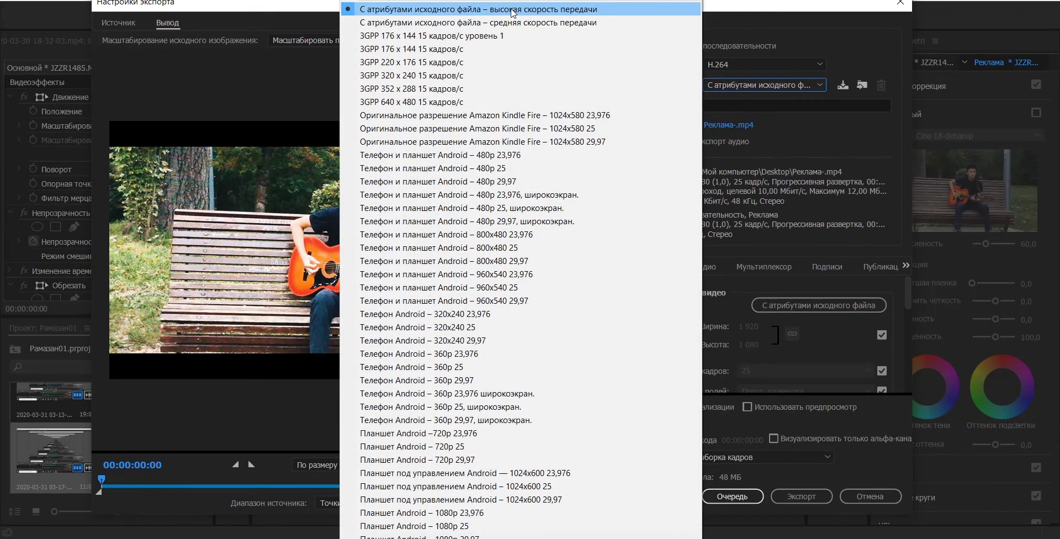
{"action": "left_click", "coordinate": [513, 10]}
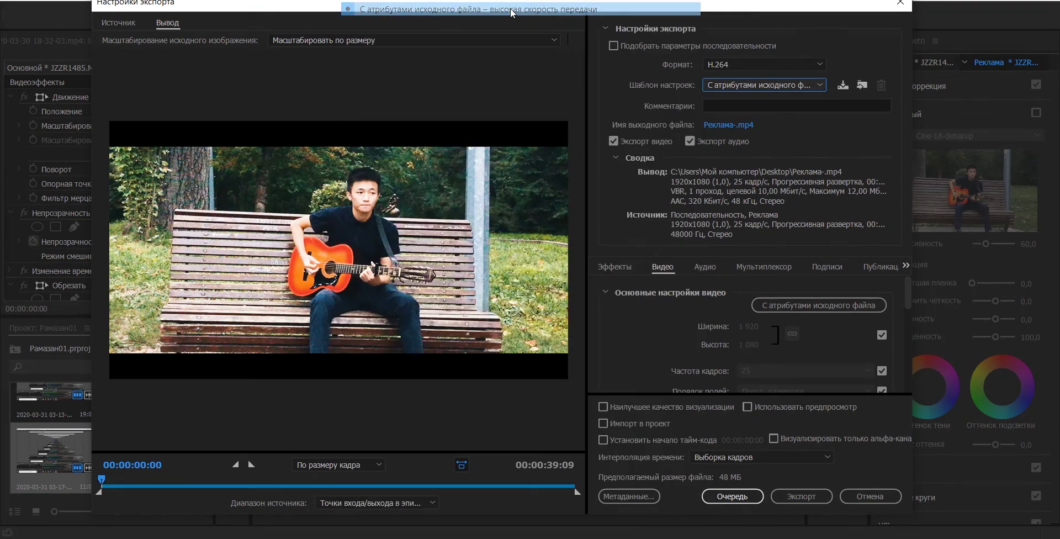
Set the export's output file to Реклама-.mp4 in the Рабочий стол folder
{"action": "left_click", "coordinate": [729, 127]}
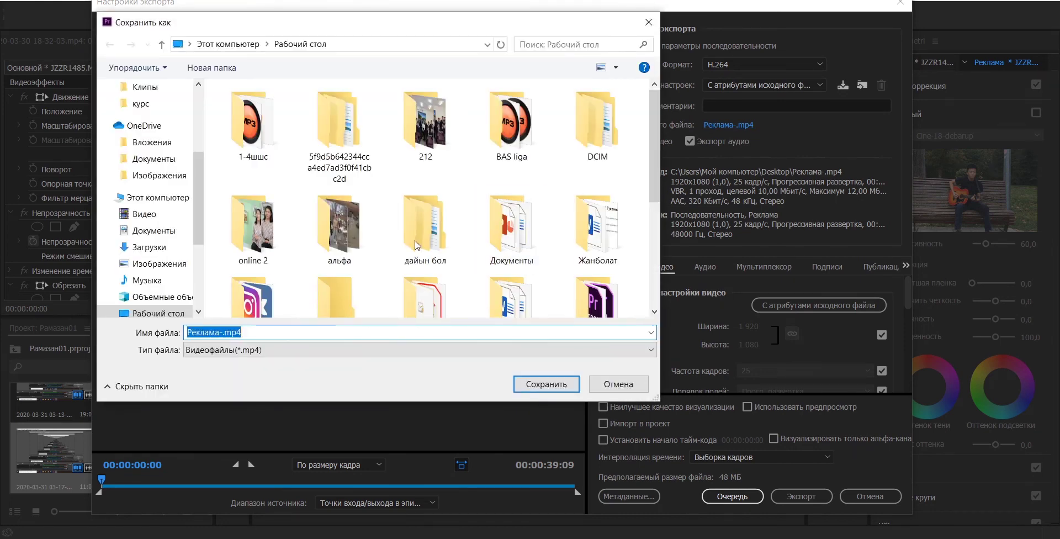
{"action": "left_click", "coordinate": [253, 332]}
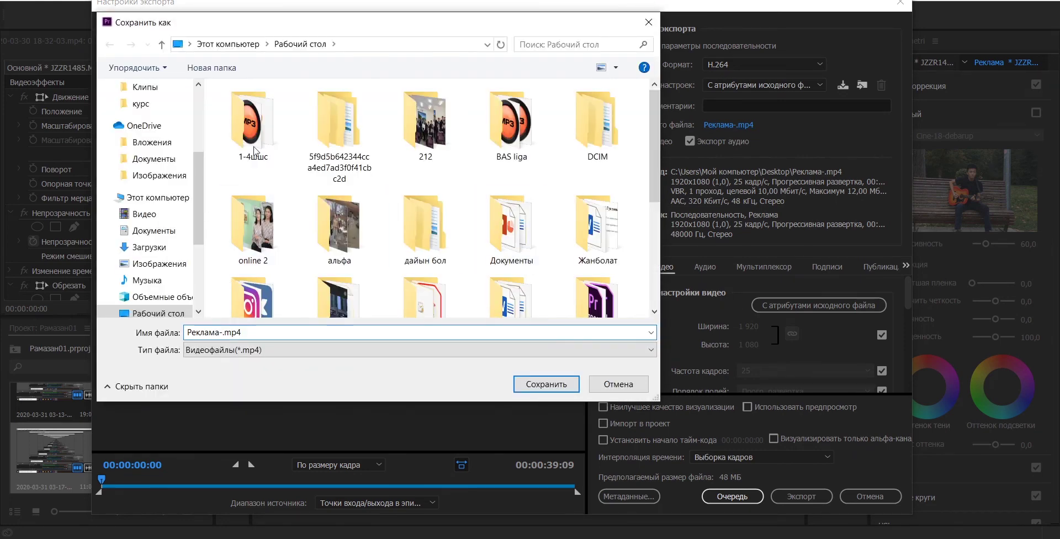
{"action": "left_click", "coordinate": [158, 312]}
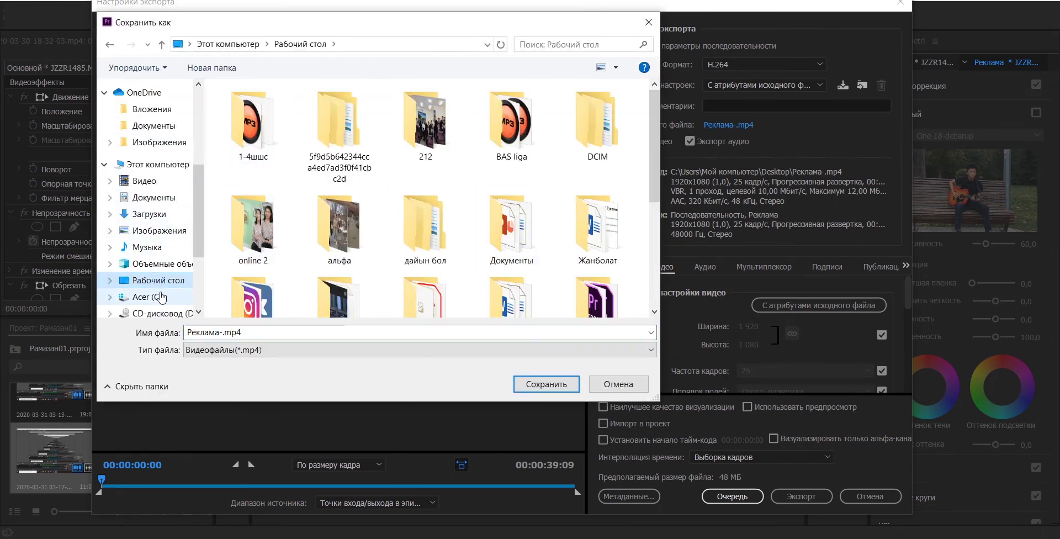
{"action": "left_click", "coordinate": [519, 389]}
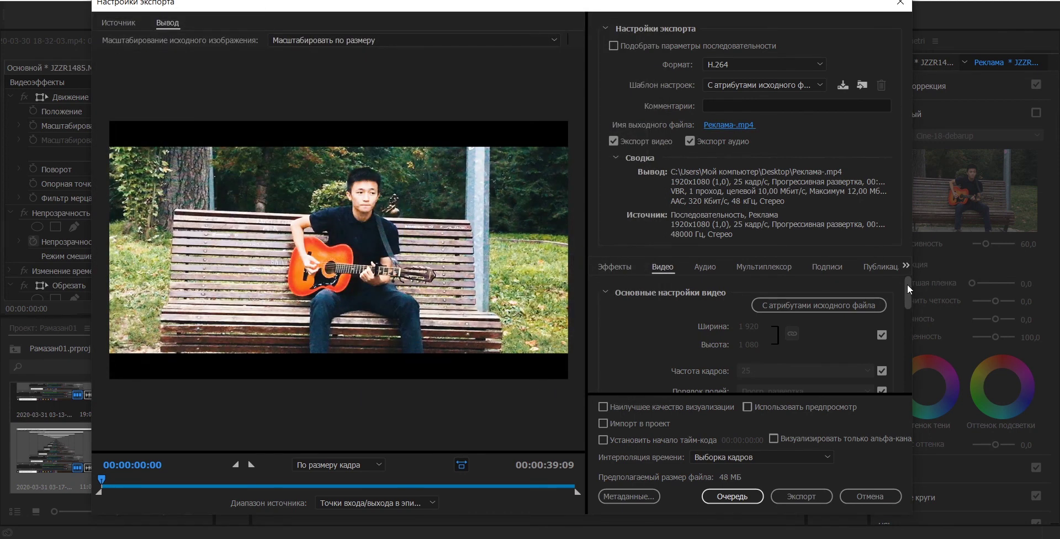
Review the target and maximum bitrate settings of the video and start the export
{"action": "left_click_drag", "start_coordinate": [908, 285], "coordinate": [906, 354]}
{"action": "scroll", "coordinate": [850, 280], "scroll_direction": "down", "scroll_amount": 2}
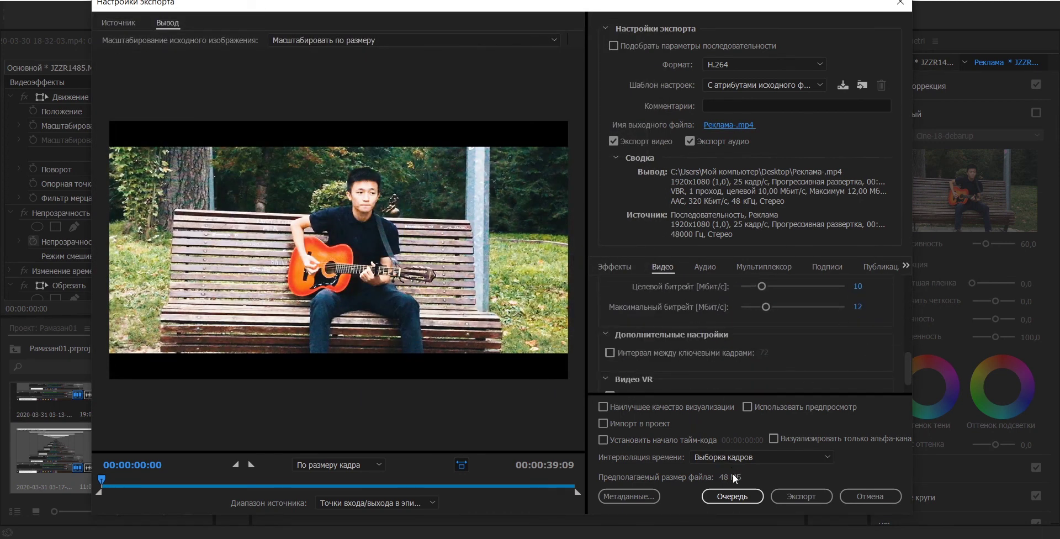
{"action": "left_click", "coordinate": [797, 494]}
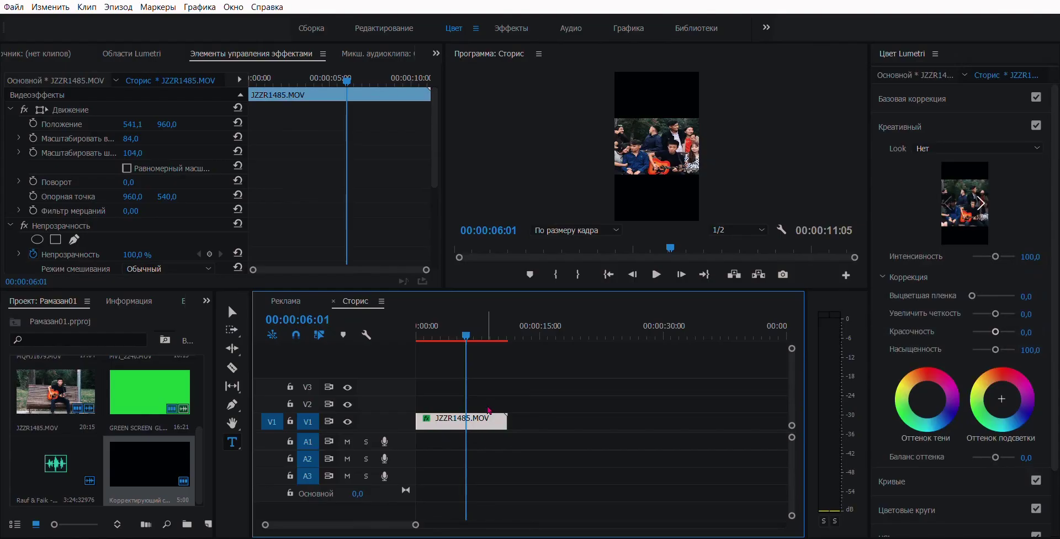
Delete the JZZR1485.MOV clip from the Сторис sequence and return to the Реклама sequence
{"action": "key", "text": "Delete"}
{"action": "left_click", "coordinate": [285, 301]}
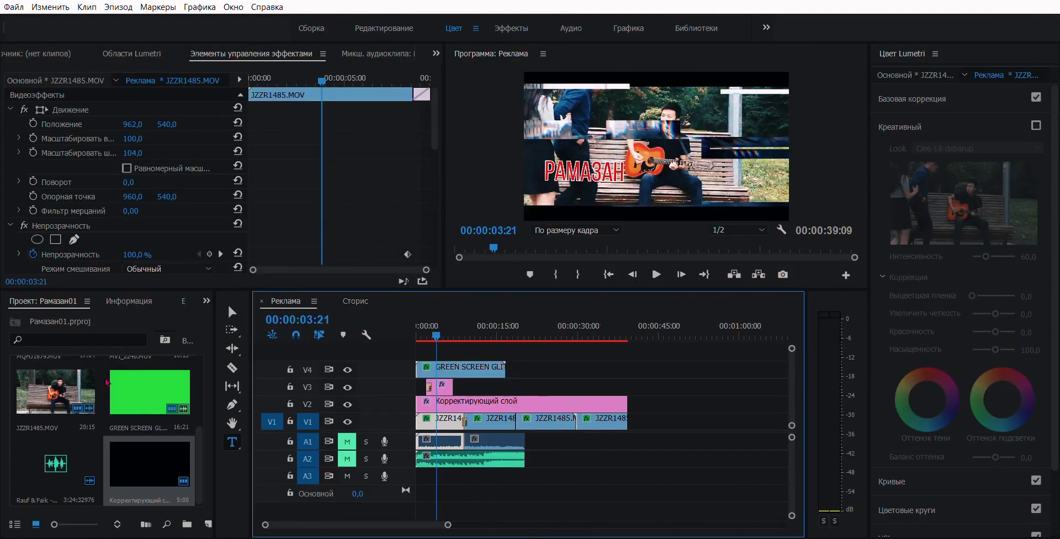
Set the third V1 clip's vertical position to 535 and enable uniform scaling for it
{"action": "left_click", "coordinate": [556, 409]}
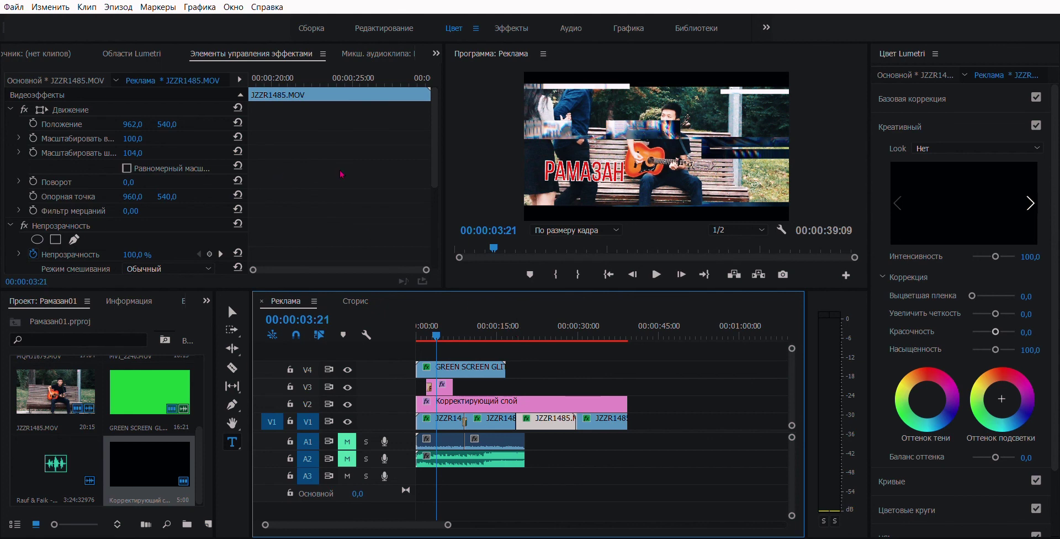
{"action": "left_click", "coordinate": [93, 139]}
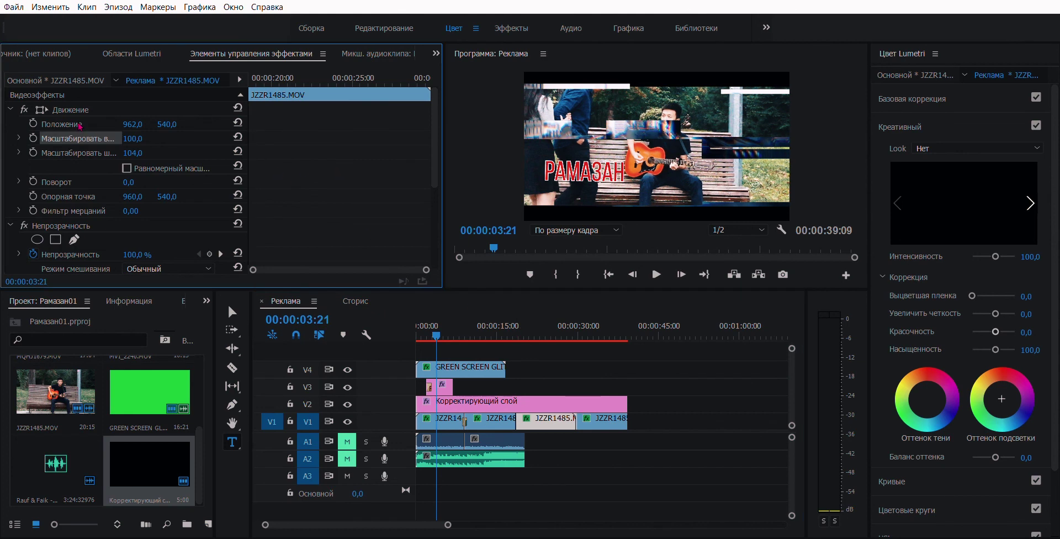
{"action": "left_click", "coordinate": [86, 152]}
{"action": "left_click", "coordinate": [695, 158]}
{"action": "left_click_drag", "start_coordinate": [167, 125], "coordinate": [156, 169]}
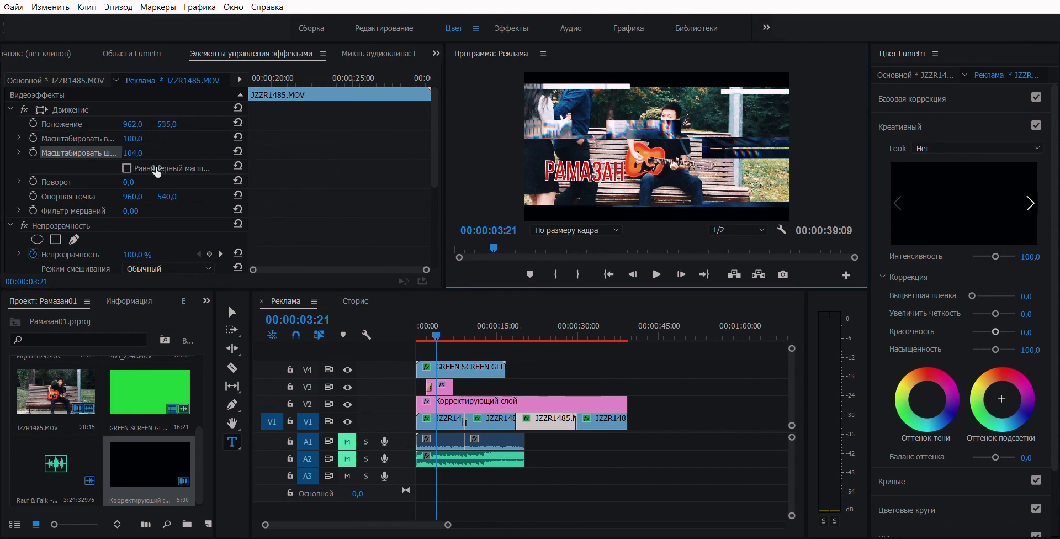
{"action": "left_click", "coordinate": [145, 172]}
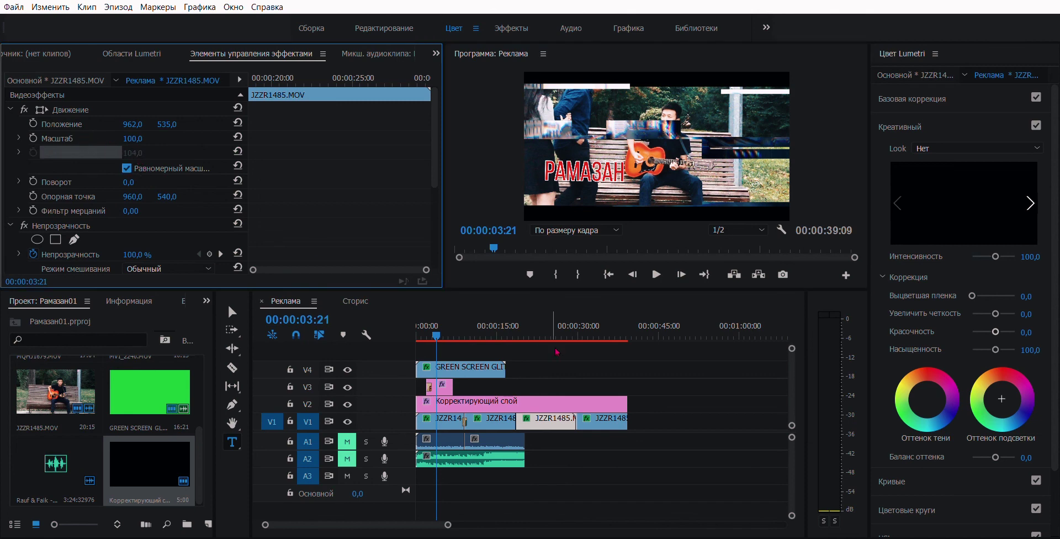
Copy the third V1 clip of Реклама into the Сторис sequence and place it at the start of V1
{"action": "left_click", "coordinate": [367, 301]}
{"action": "left_click", "coordinate": [286, 301]}
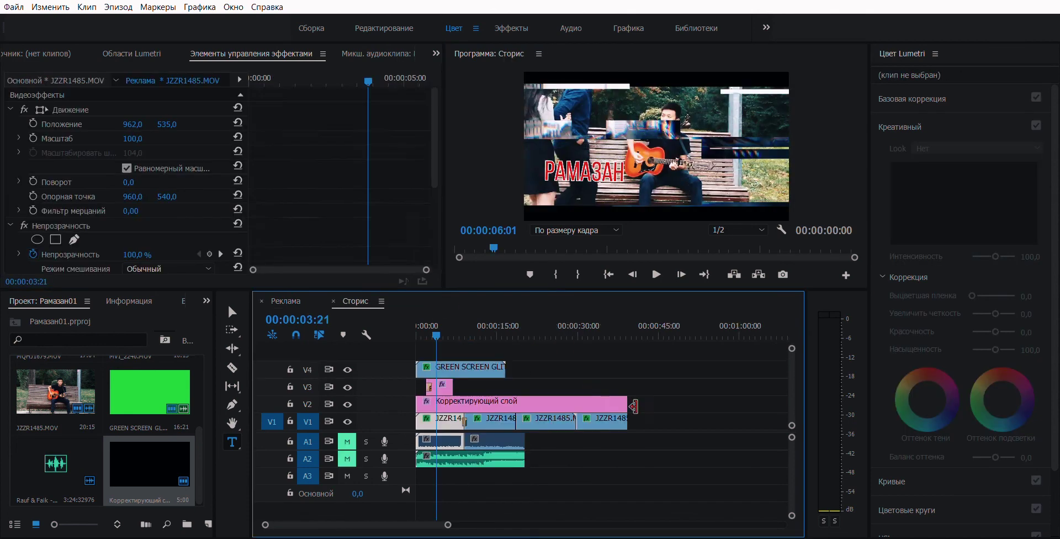
{"action": "left_click", "coordinate": [355, 301]}
{"action": "key", "text": "ctrl+v"}
{"action": "left_click_drag", "start_coordinate": [506, 419], "coordinate": [456, 413]}
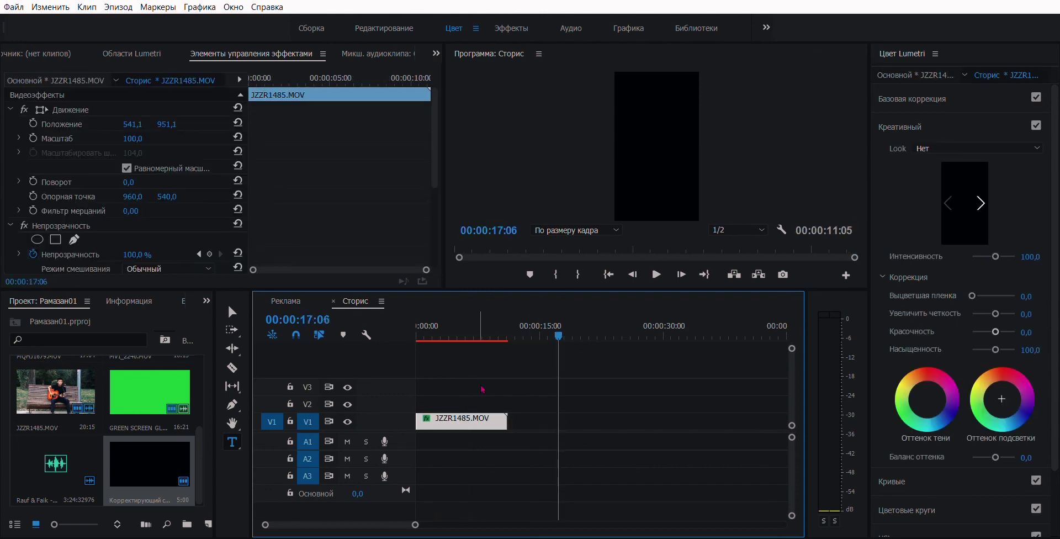
Scale the JZZR1485.MOV clip in Сторис to 58 and duplicate it onto V2 and V3 directly above the original
{"action": "left_click", "coordinate": [462, 335]}
{"action": "left_click_drag", "start_coordinate": [138, 133], "coordinate": [115, 133]}
{"action": "left_click", "coordinate": [490, 421]}
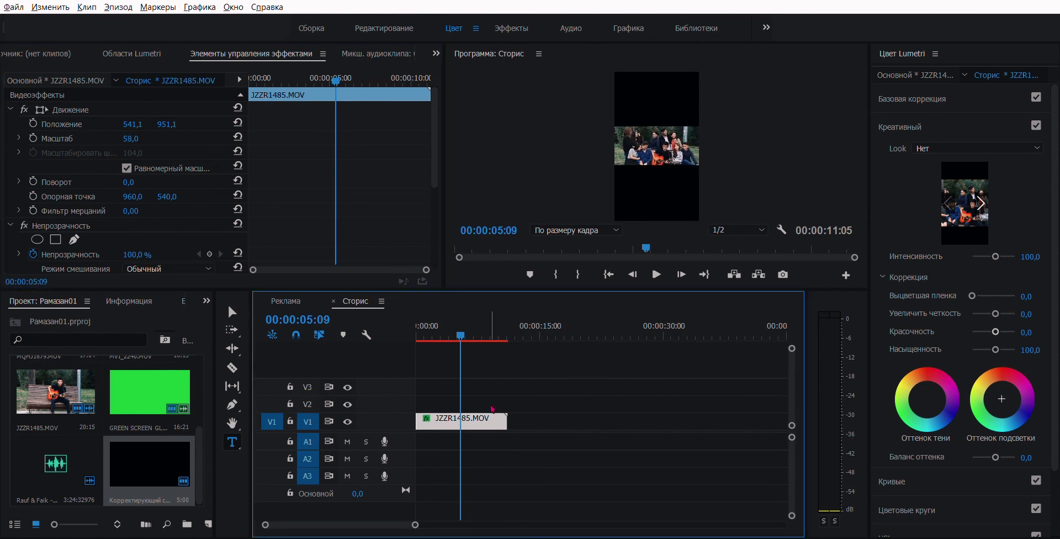
{"action": "left_click_drag", "start_coordinate": [490, 421], "coordinate": [490, 358]}
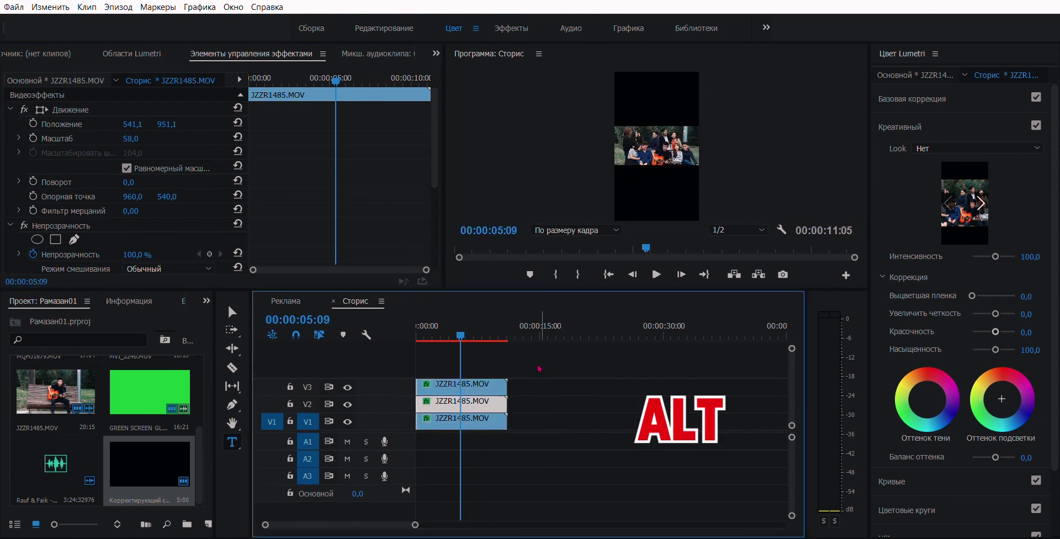
{"action": "key", "text": "j"}
{"action": "key", "text": "k"}
Move the V3 clip up in the vertical frame to a vertical position of 248.1
{"action": "left_click", "coordinate": [492, 368]}
{"action": "left_click", "coordinate": [478, 384]}
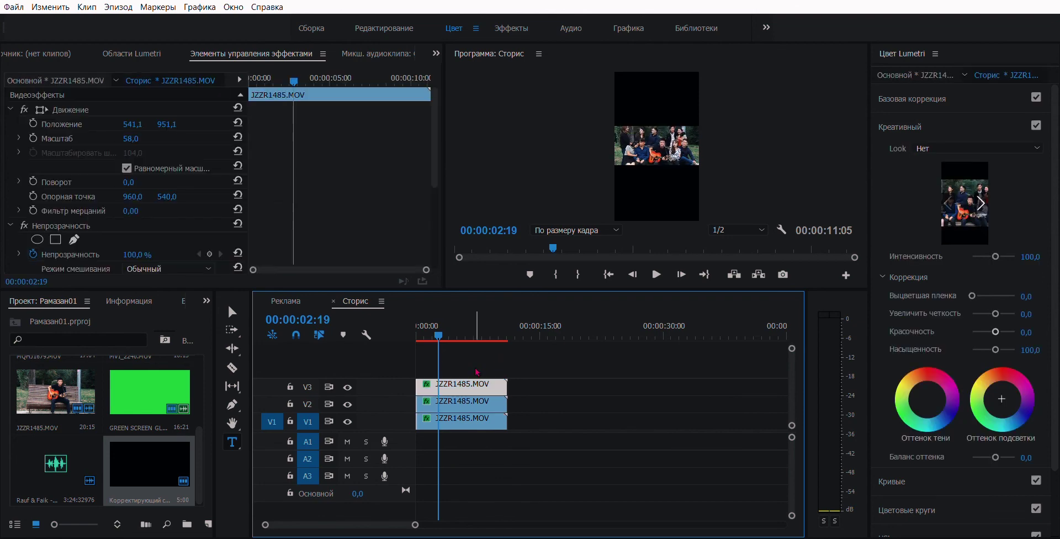
{"action": "left_click", "coordinate": [171, 108]}
{"action": "left_click_drag", "start_coordinate": [167, 124], "coordinate": [63, 124]}
{"action": "left_click_drag", "start_coordinate": [189, 121], "coordinate": [193, 113]}
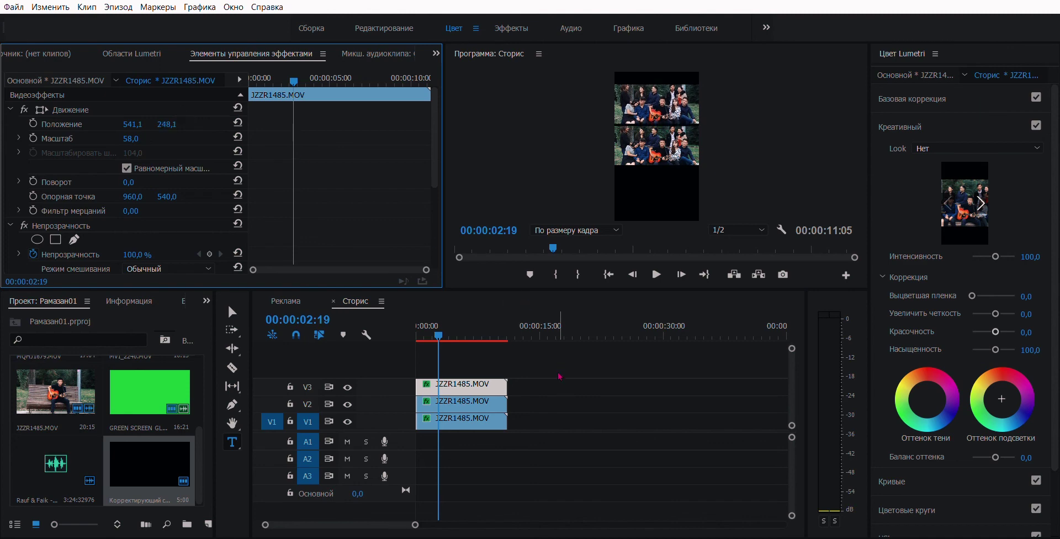
Spread the three clips into a vertical stack, with V3 at 310.1, V2 at 947.1 and V1 near the frame's lower edge
{"action": "left_click", "coordinate": [472, 401]}
{"action": "left_click", "coordinate": [273, 111]}
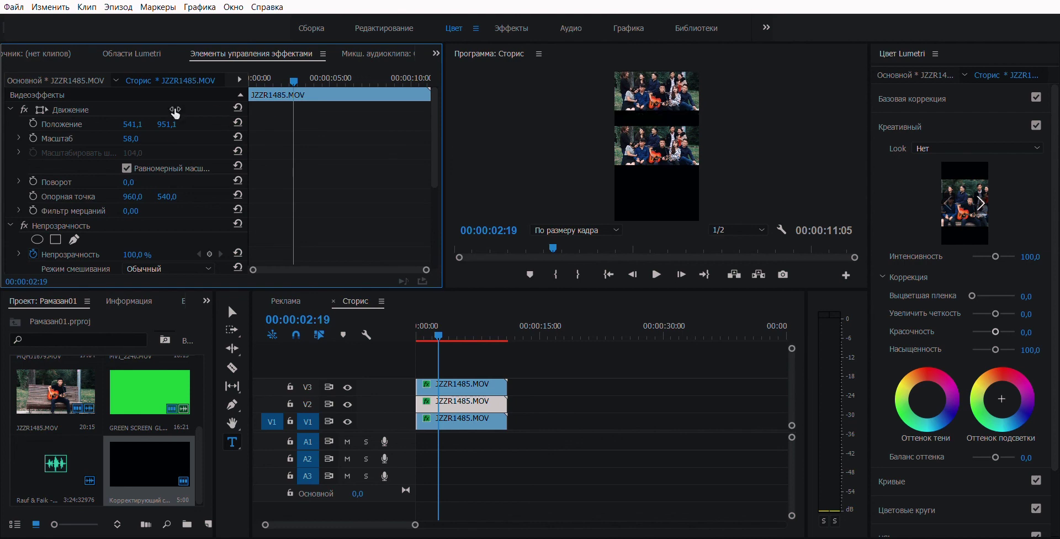
{"action": "left_click", "coordinate": [436, 386]}
{"action": "left_click_drag", "start_coordinate": [167, 124], "coordinate": [261, 124]}
{"action": "left_click", "coordinate": [478, 401]}
{"action": "left_click", "coordinate": [467, 418]}
{"action": "left_click", "coordinate": [459, 402]}
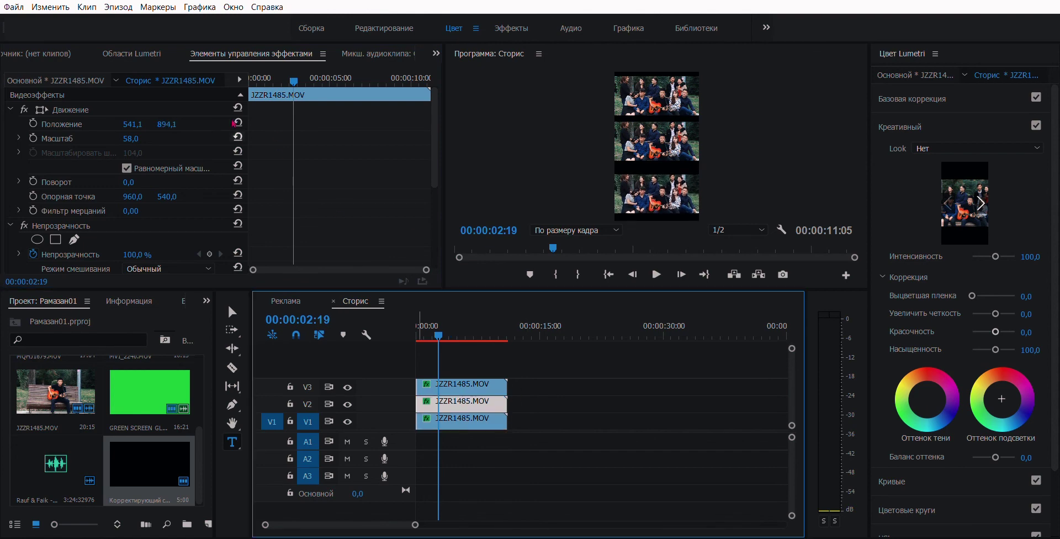
Set the V3 clip's vertical position to 329.1 and its scale to 57
{"action": "left_click", "coordinate": [492, 392]}
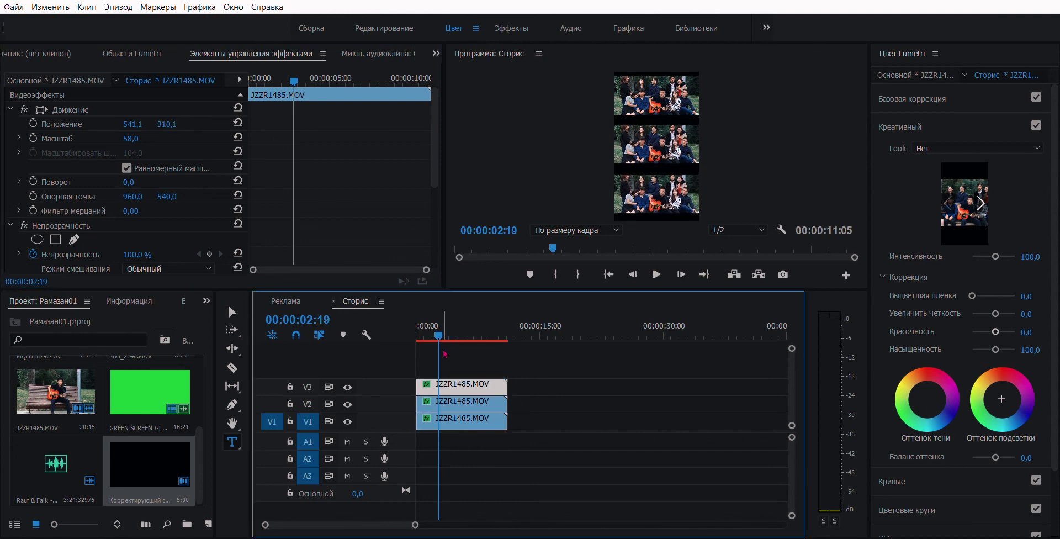
{"action": "left_click_drag", "start_coordinate": [167, 124], "coordinate": [130, 138]}
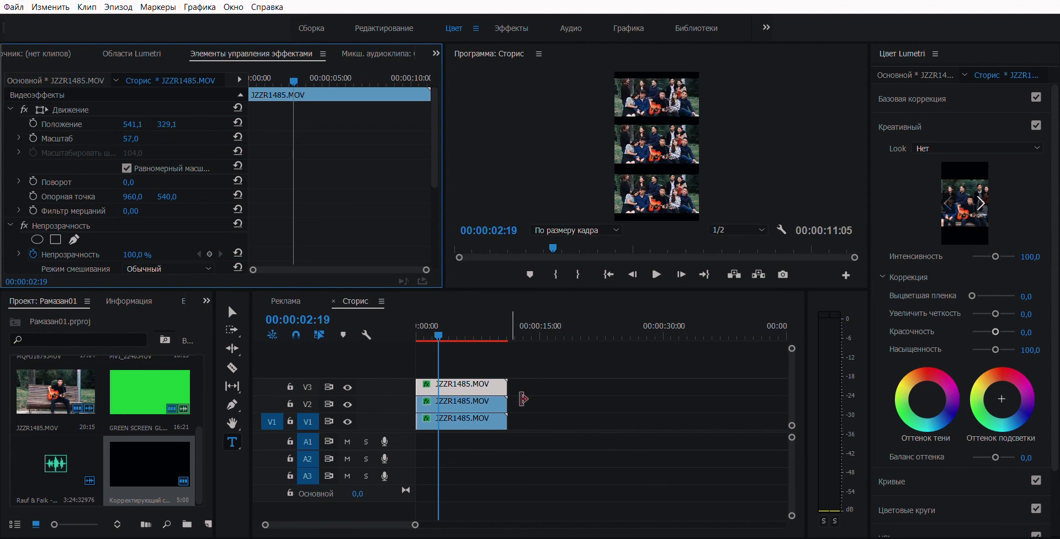
{"action": "left_click", "coordinate": [490, 353]}
Enlarge the middle clip on V2 to a scale of 86
{"action": "left_click", "coordinate": [473, 401]}
{"action": "left_click", "coordinate": [488, 362]}
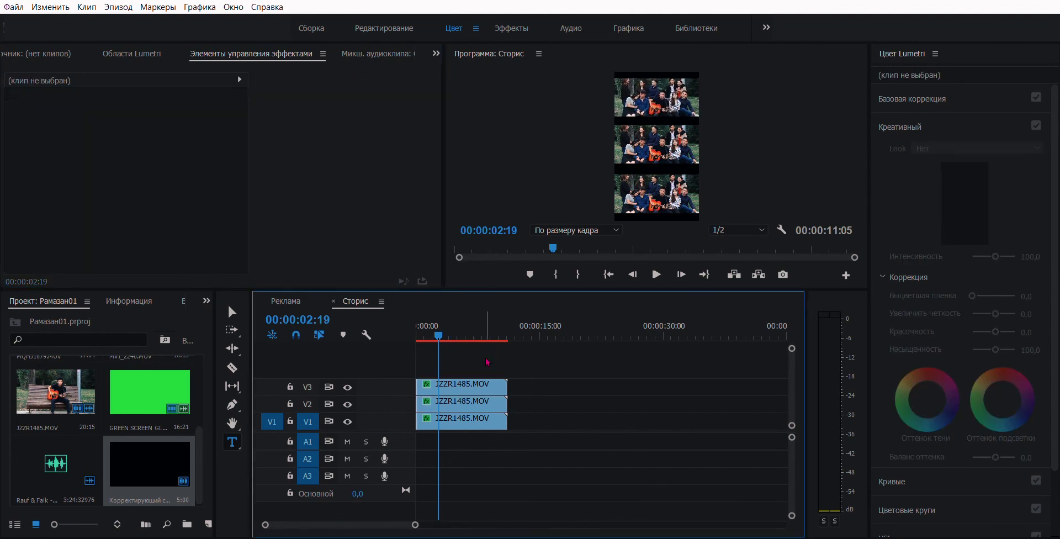
{"action": "left_click", "coordinate": [473, 401]}
{"action": "left_click_drag", "start_coordinate": [131, 138], "coordinate": [175, 124]}
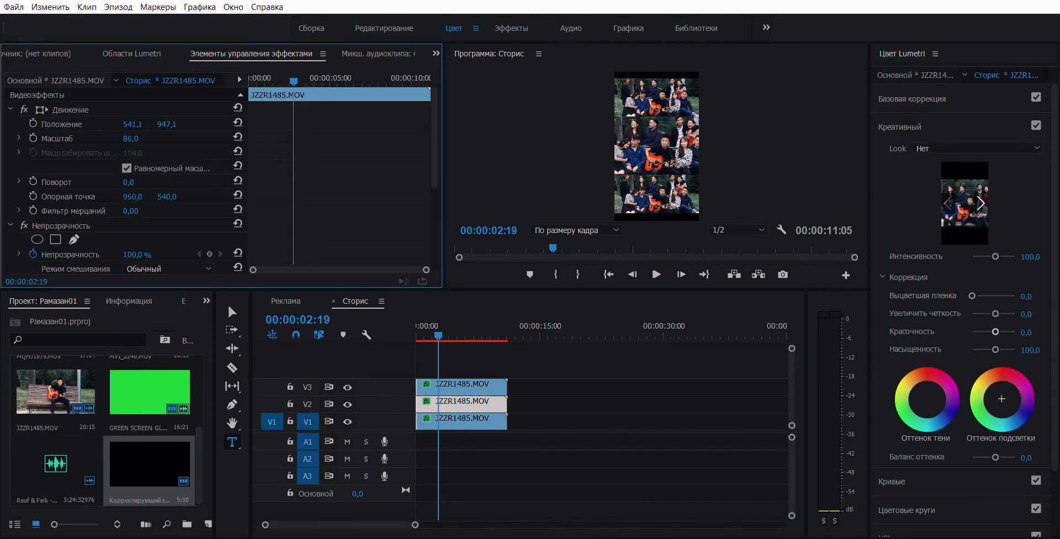
Move the V3 clip slightly higher and the V1 clip down to 1633.1, clearing the enlarged middle clip
{"action": "left_click", "coordinate": [463, 384]}
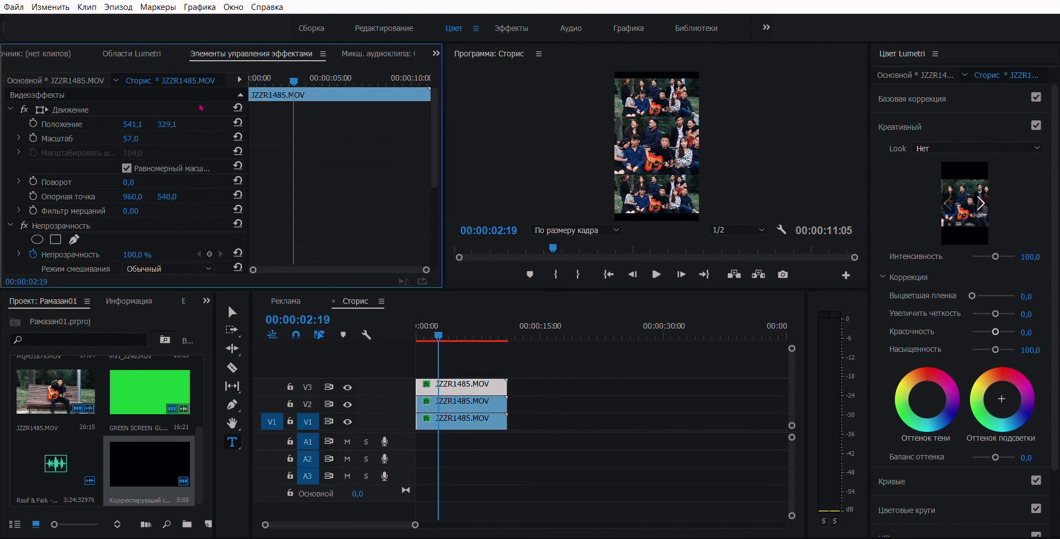
{"action": "left_click_drag", "start_coordinate": [167, 123], "coordinate": [201, 123]}
{"action": "key", "text": "d"}
{"action": "left_click", "coordinate": [506, 360]}
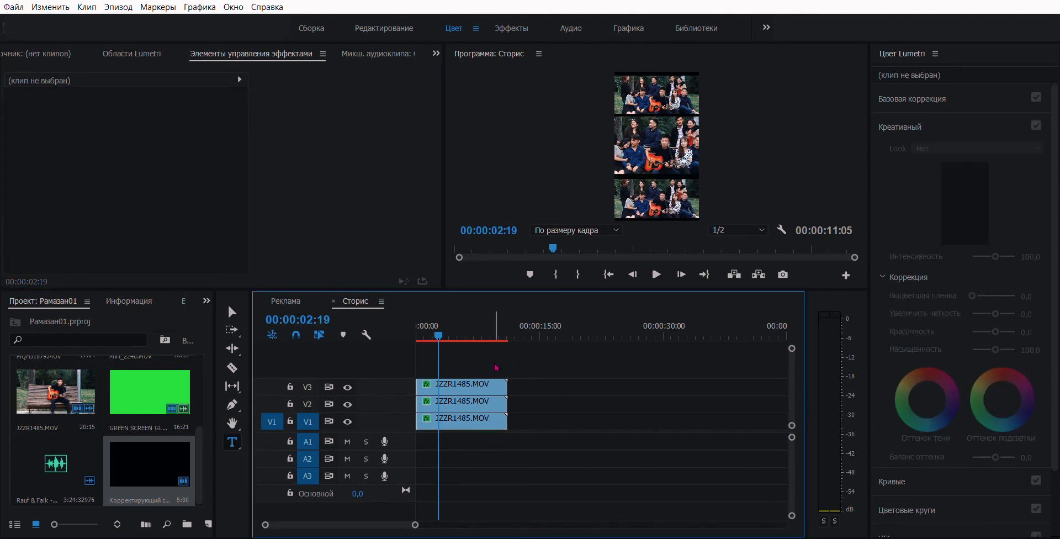
Compare the Реклама sequence with the three-clip layout in the Сторис sequence
{"action": "scroll", "coordinate": [381, 298], "scroll_direction": "up", "scroll_amount": 1}
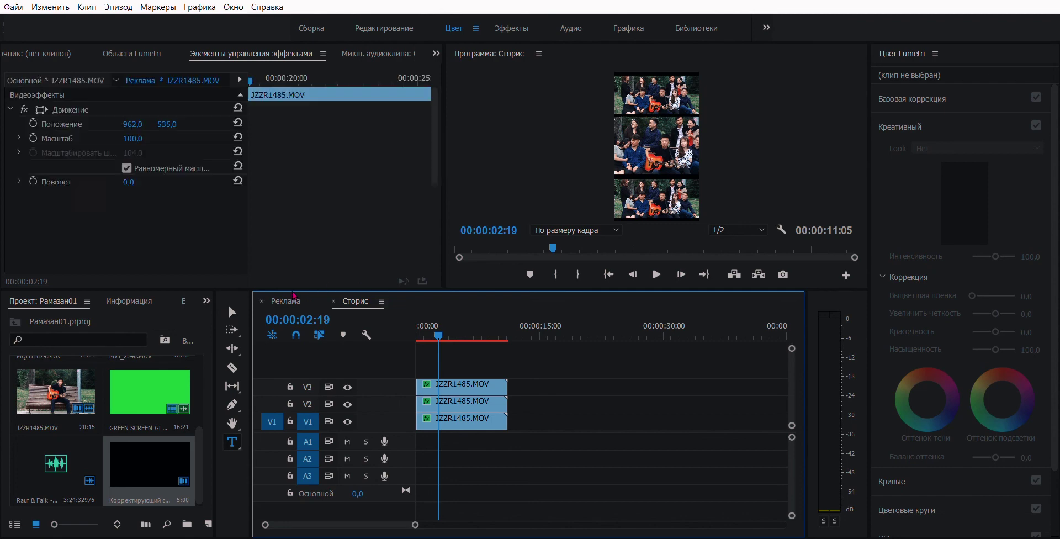
{"action": "scroll", "coordinate": [402, 295], "scroll_direction": "down", "scroll_amount": 1}
{"action": "left_click", "coordinate": [303, 298]}
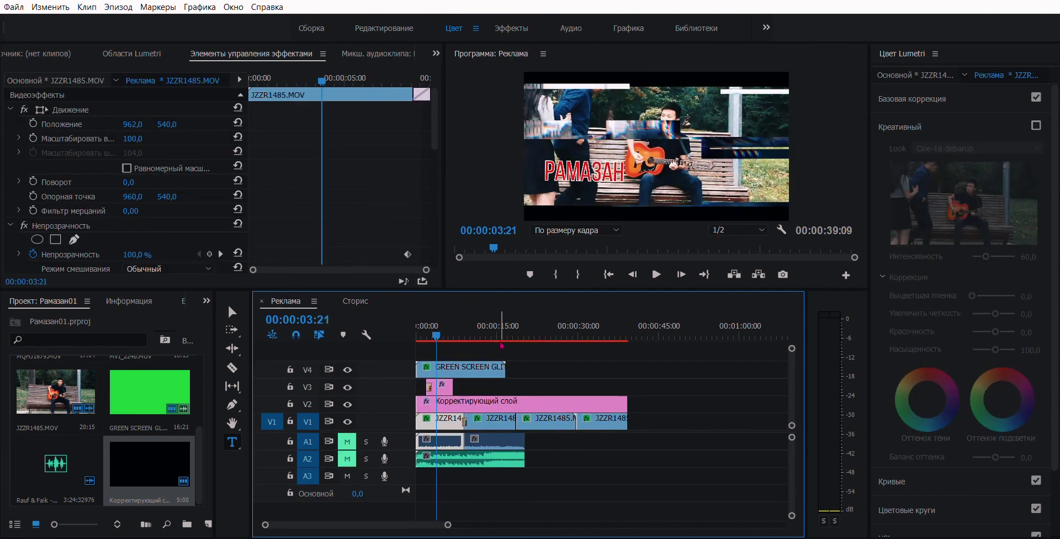
{"action": "scroll", "coordinate": [382, 300], "scroll_direction": "down", "scroll_amount": 1}
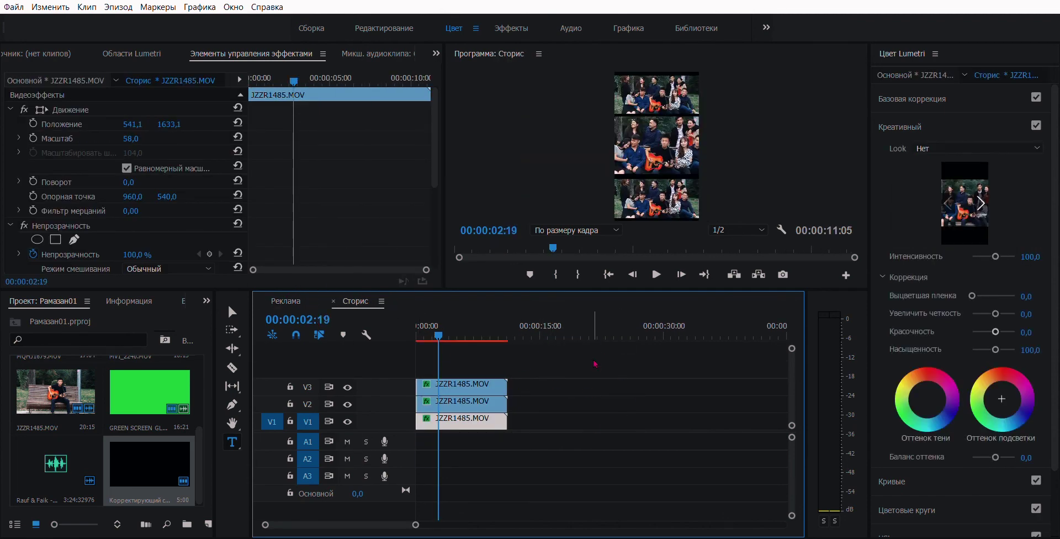
{"action": "left_click_drag", "start_coordinate": [416, 516], "coordinate": [546, 515]}
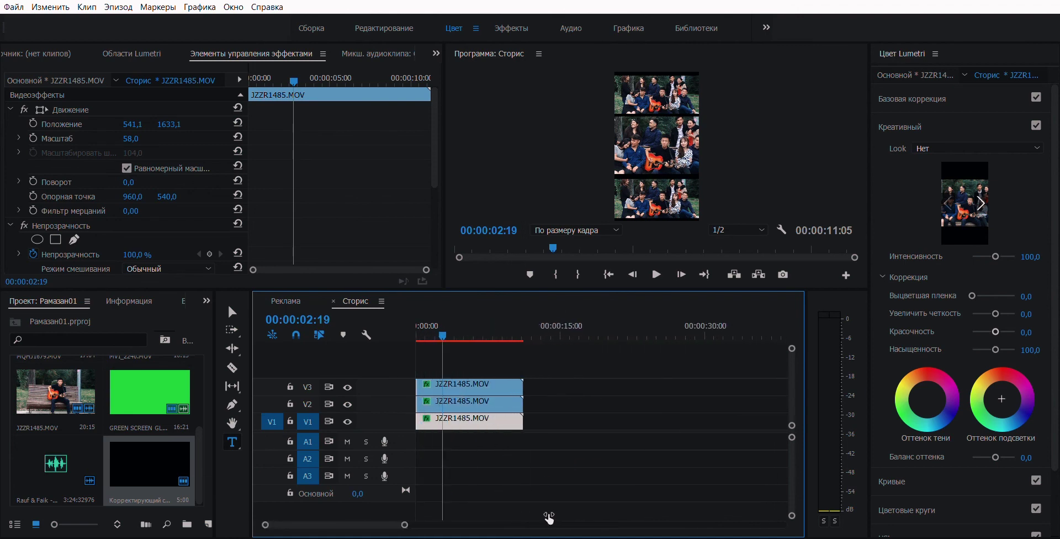